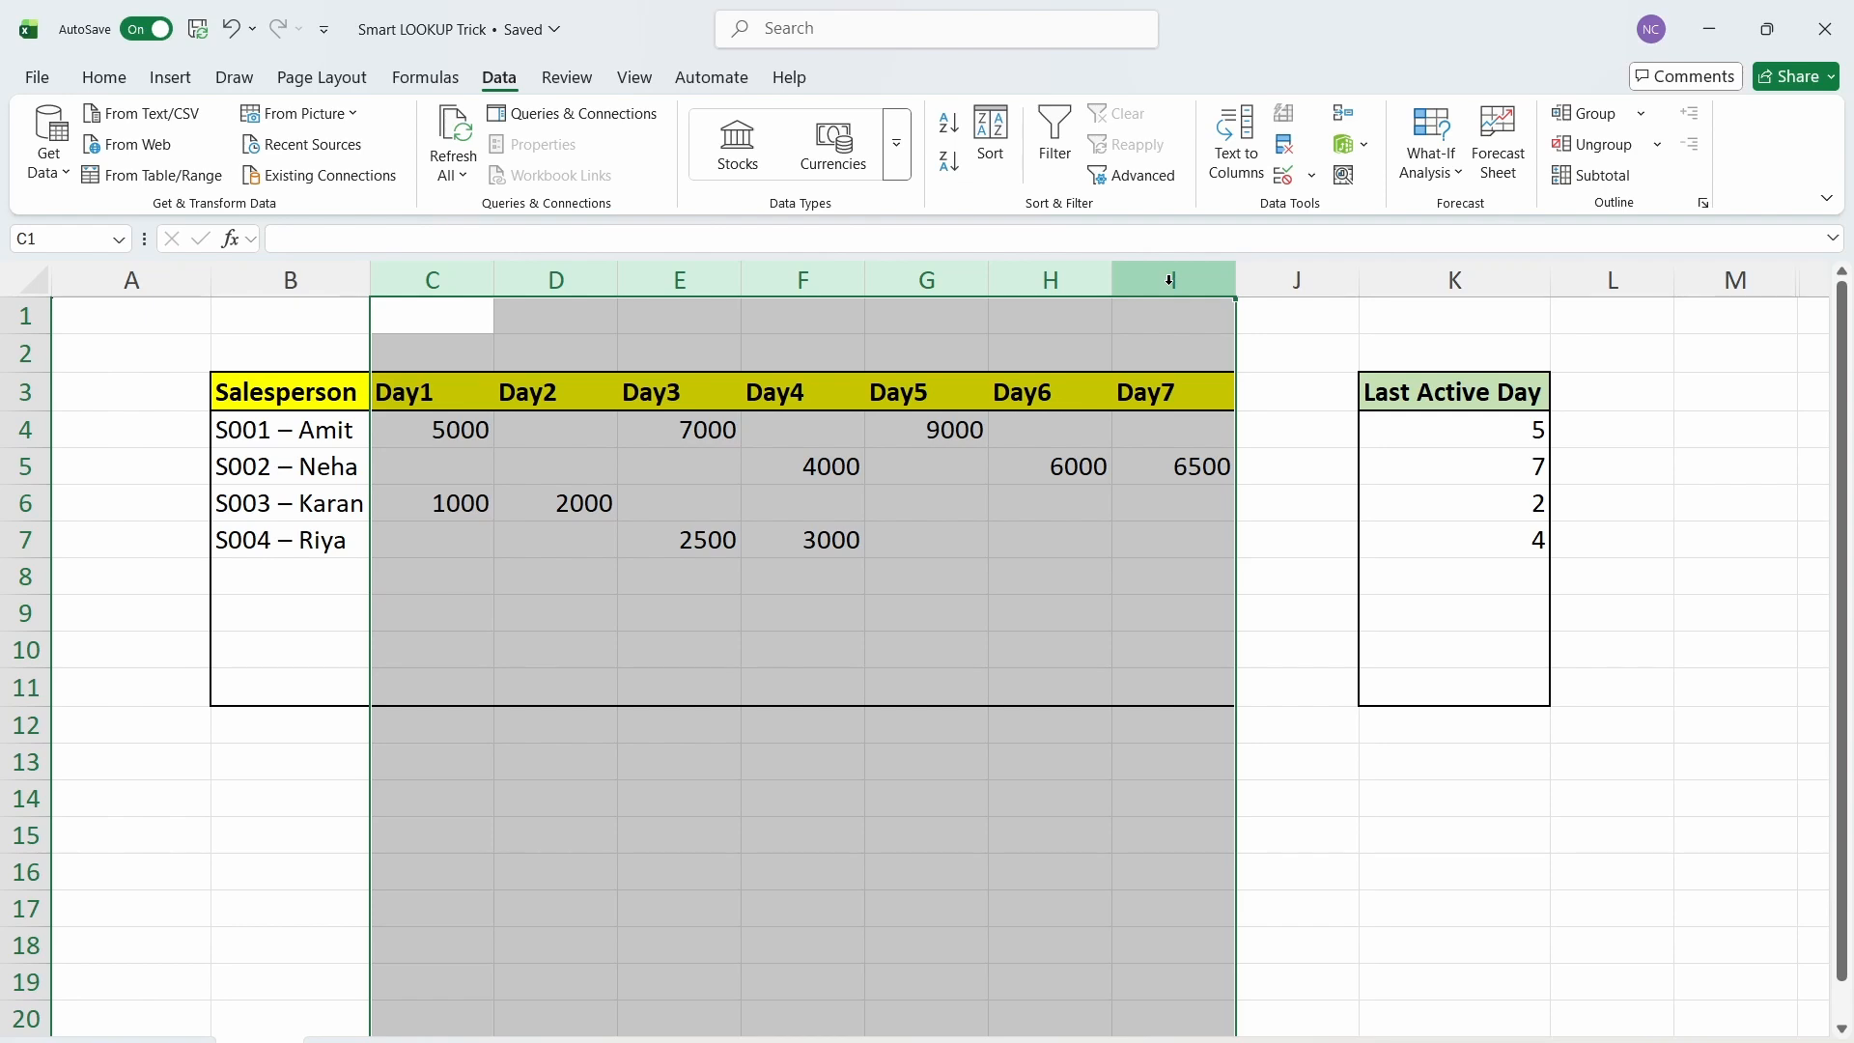
- Compare the Last Active Day formulas for the S001 and S003 rows with those salespersons' daily sales entries
left_click(1535, 278)
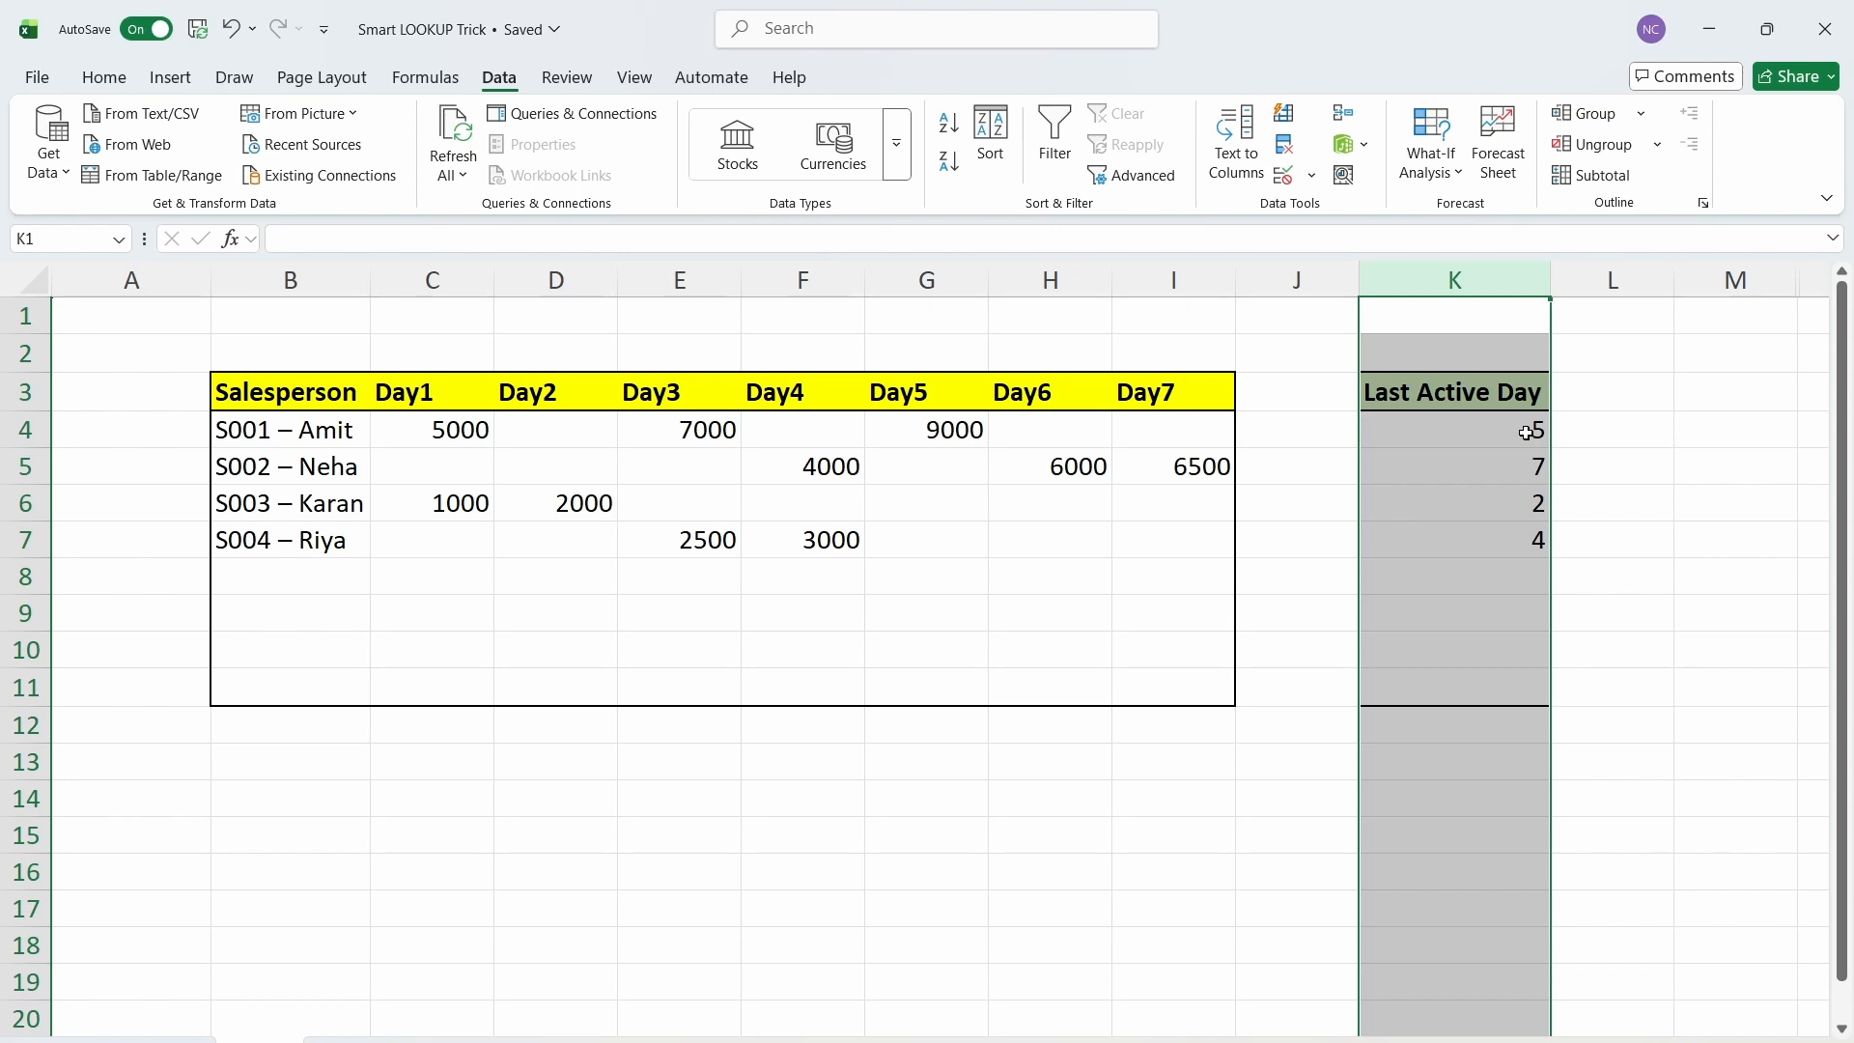
left_click(317, 432)
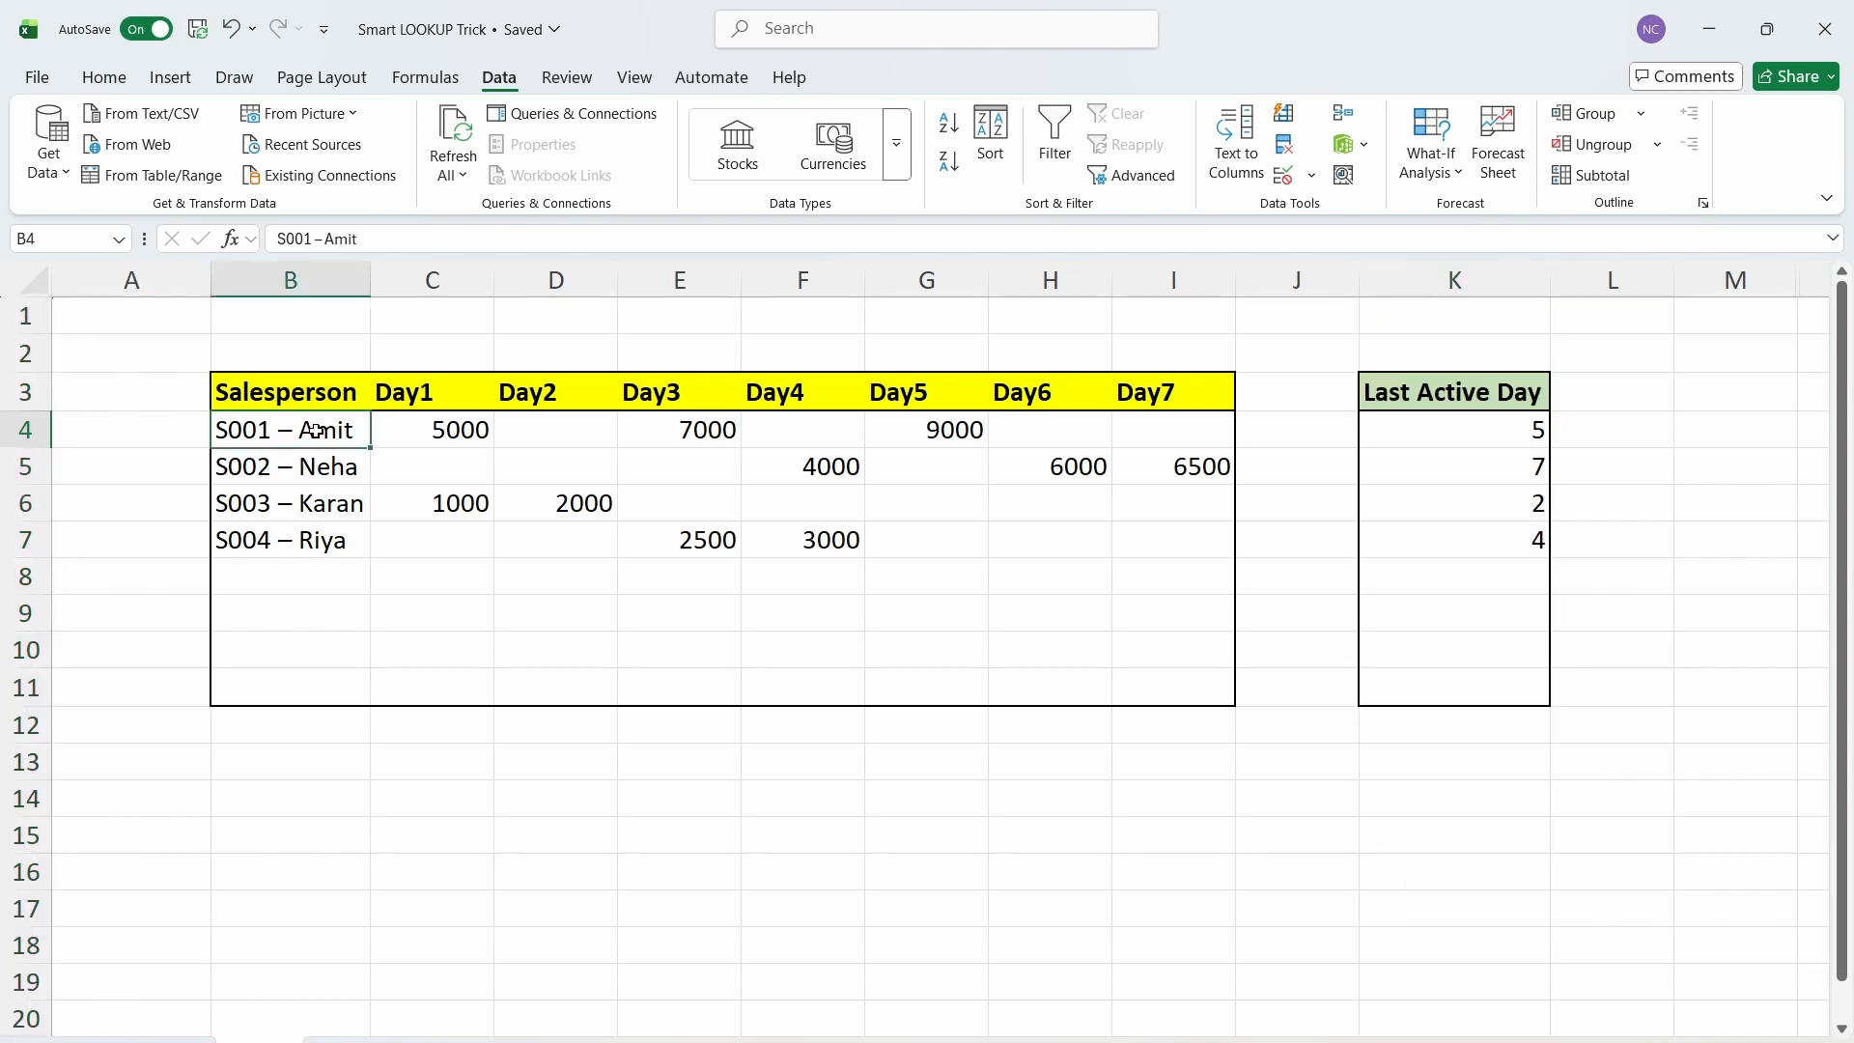
left_click(1495, 437)
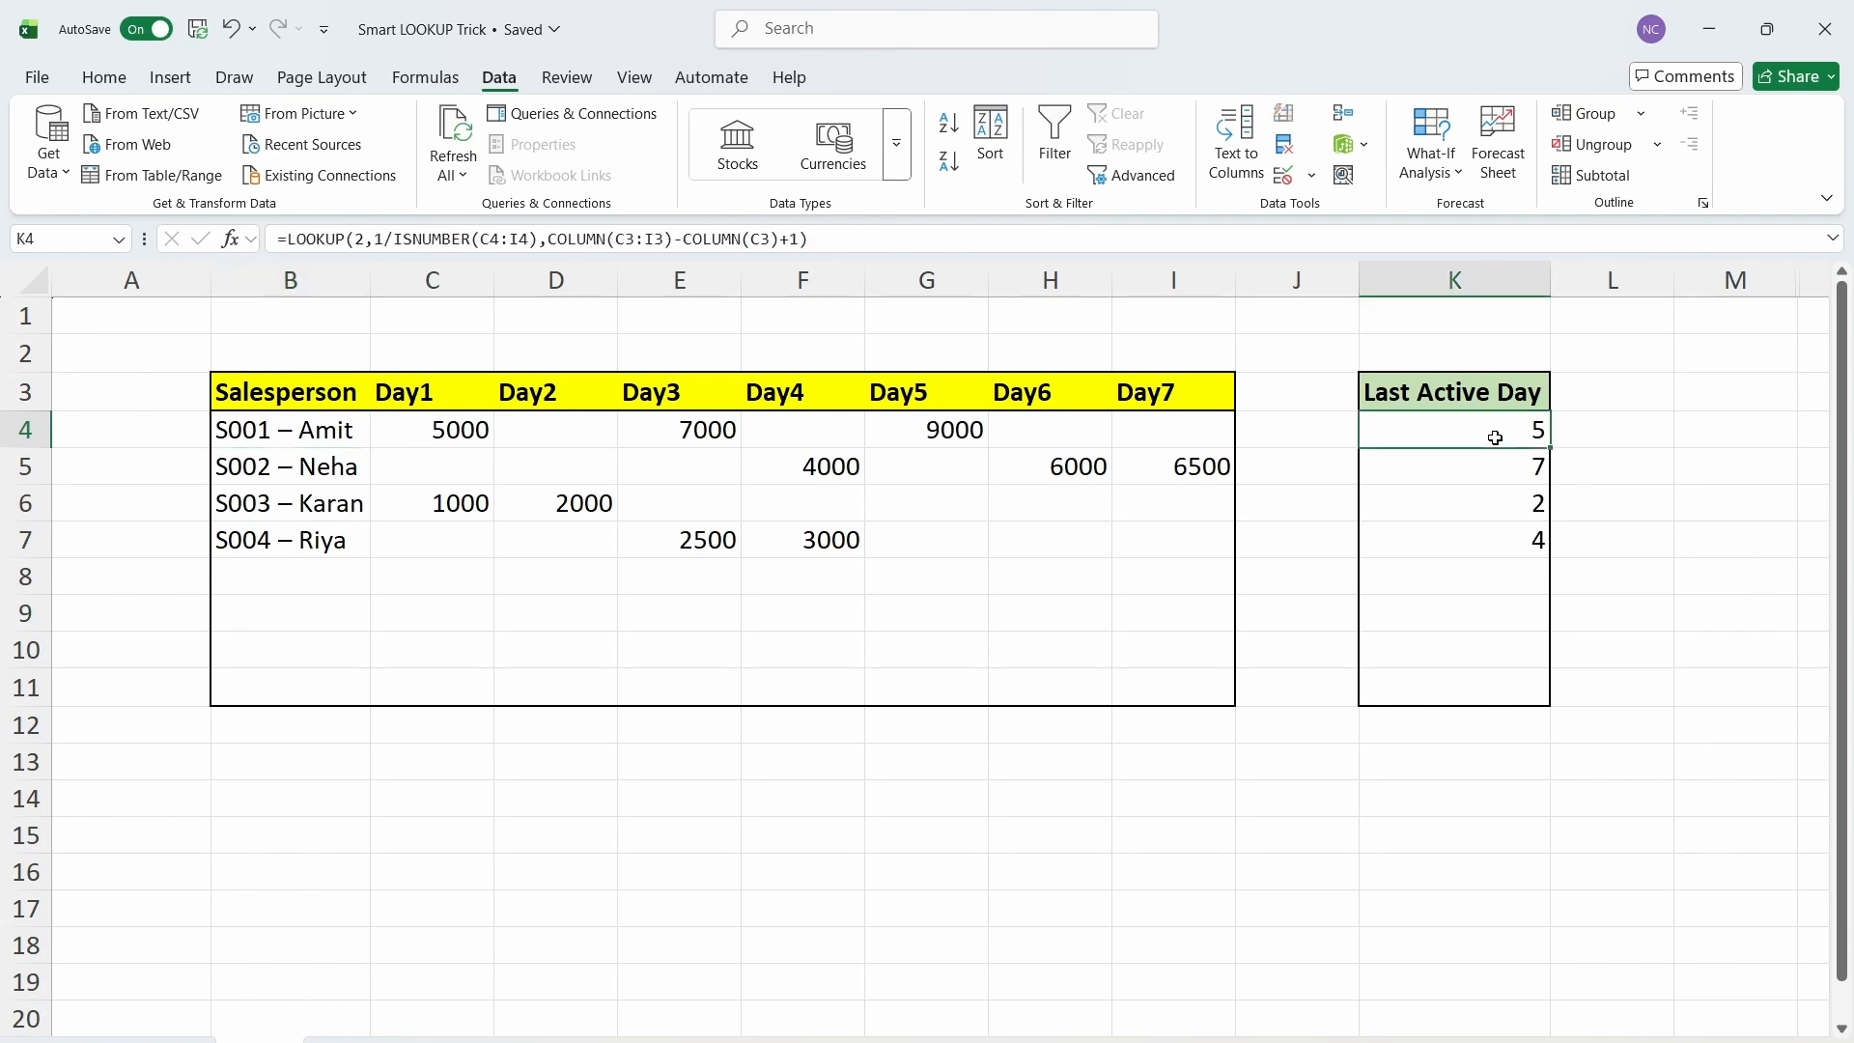
left_click(924, 438)
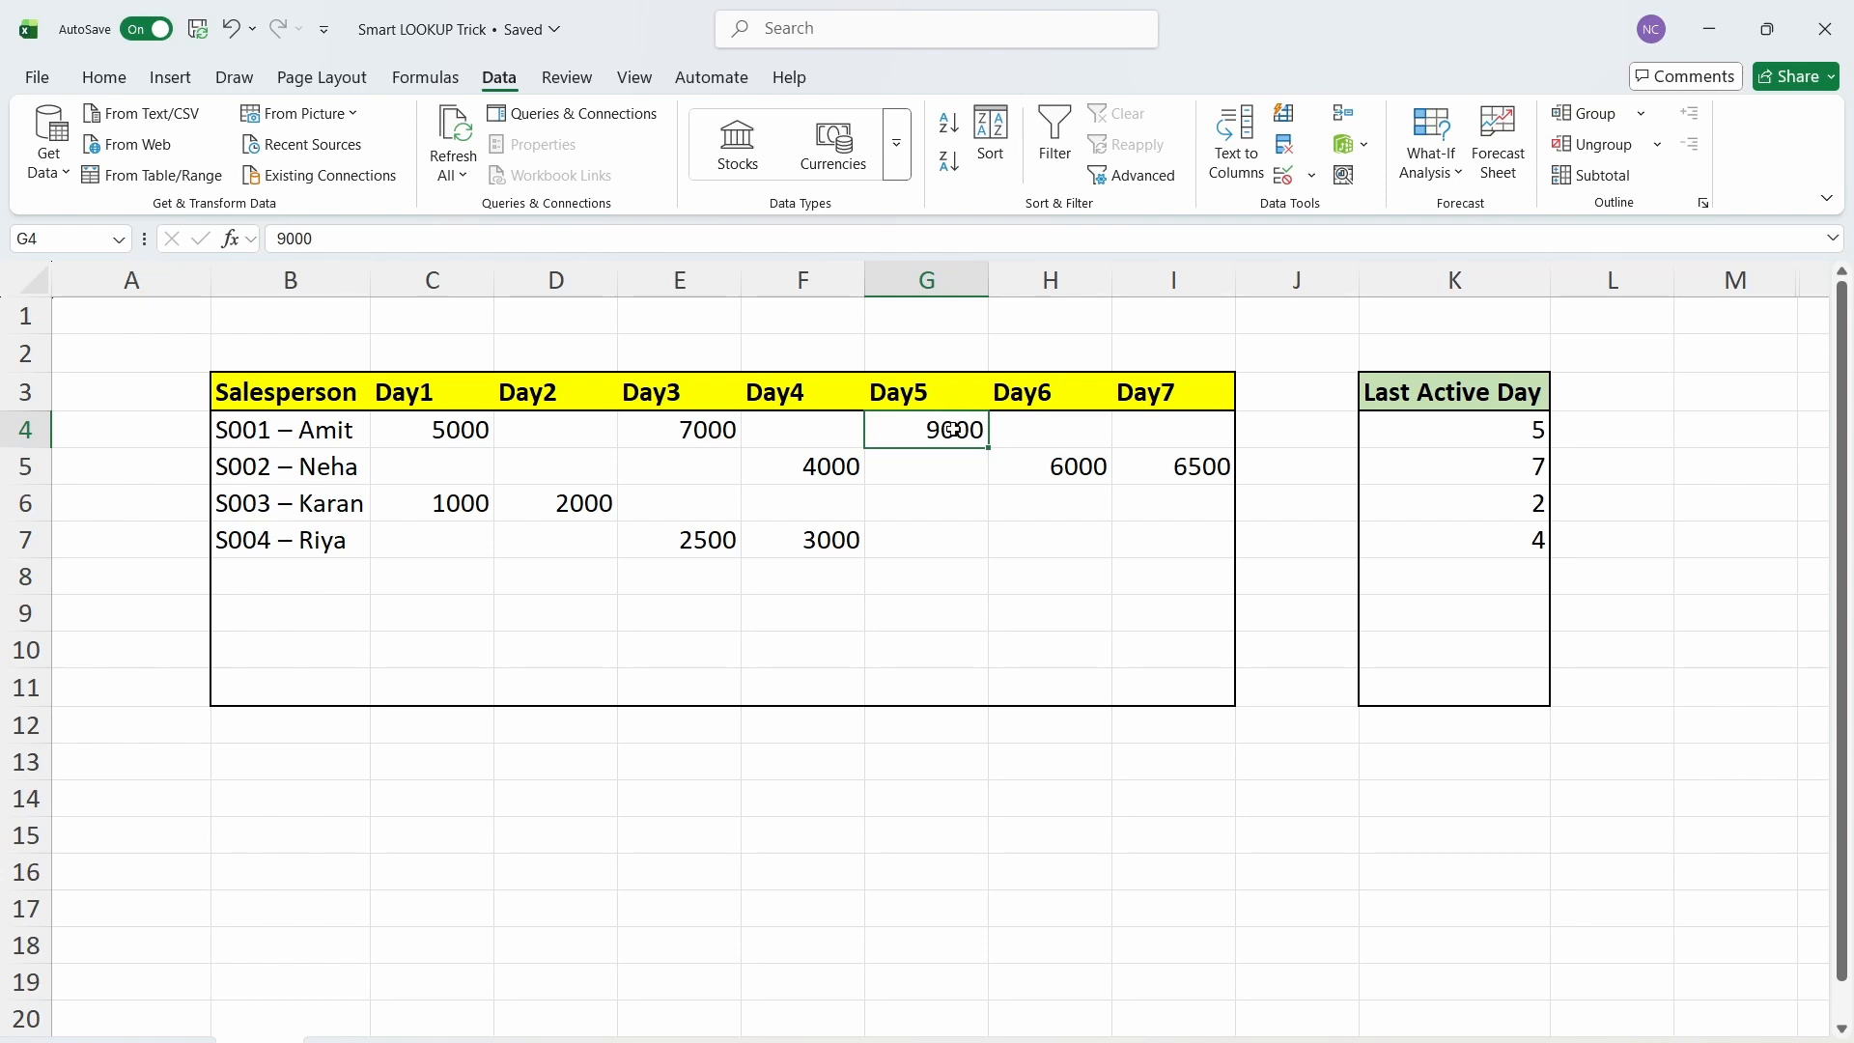
left_click(338, 516)
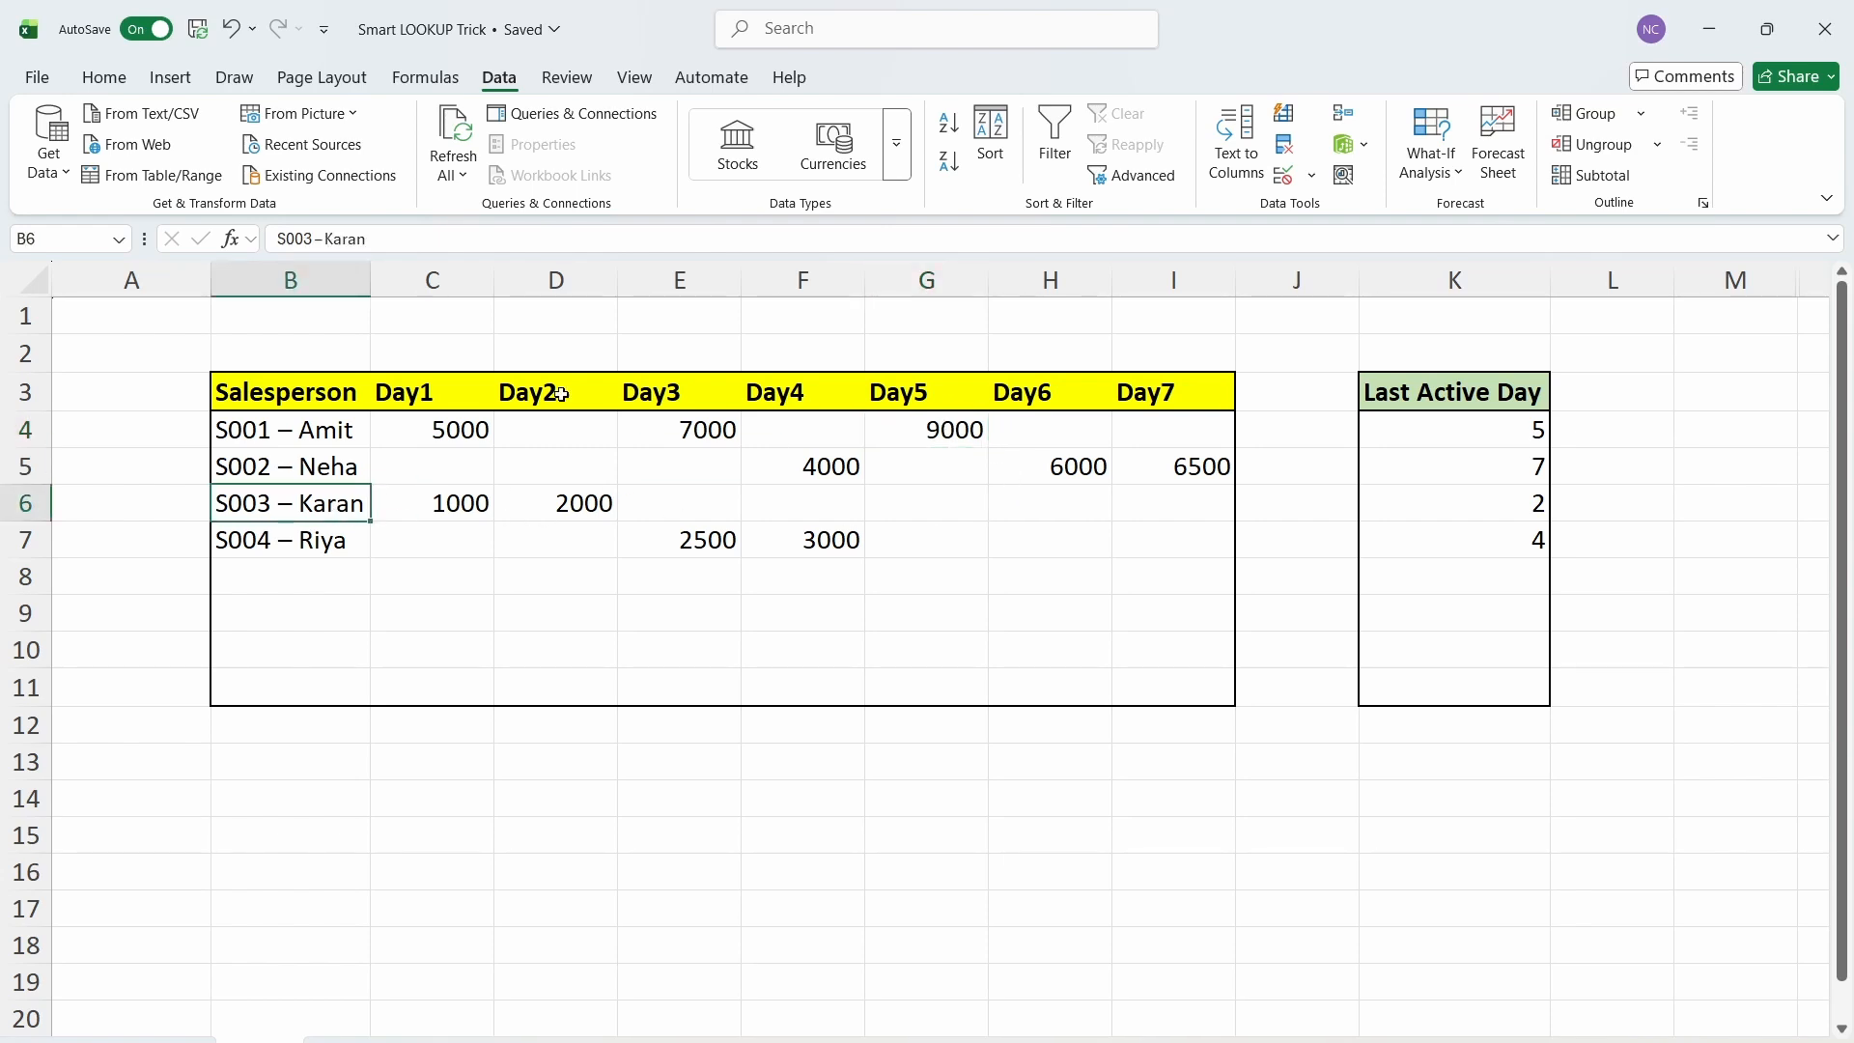
left_click(581, 507)
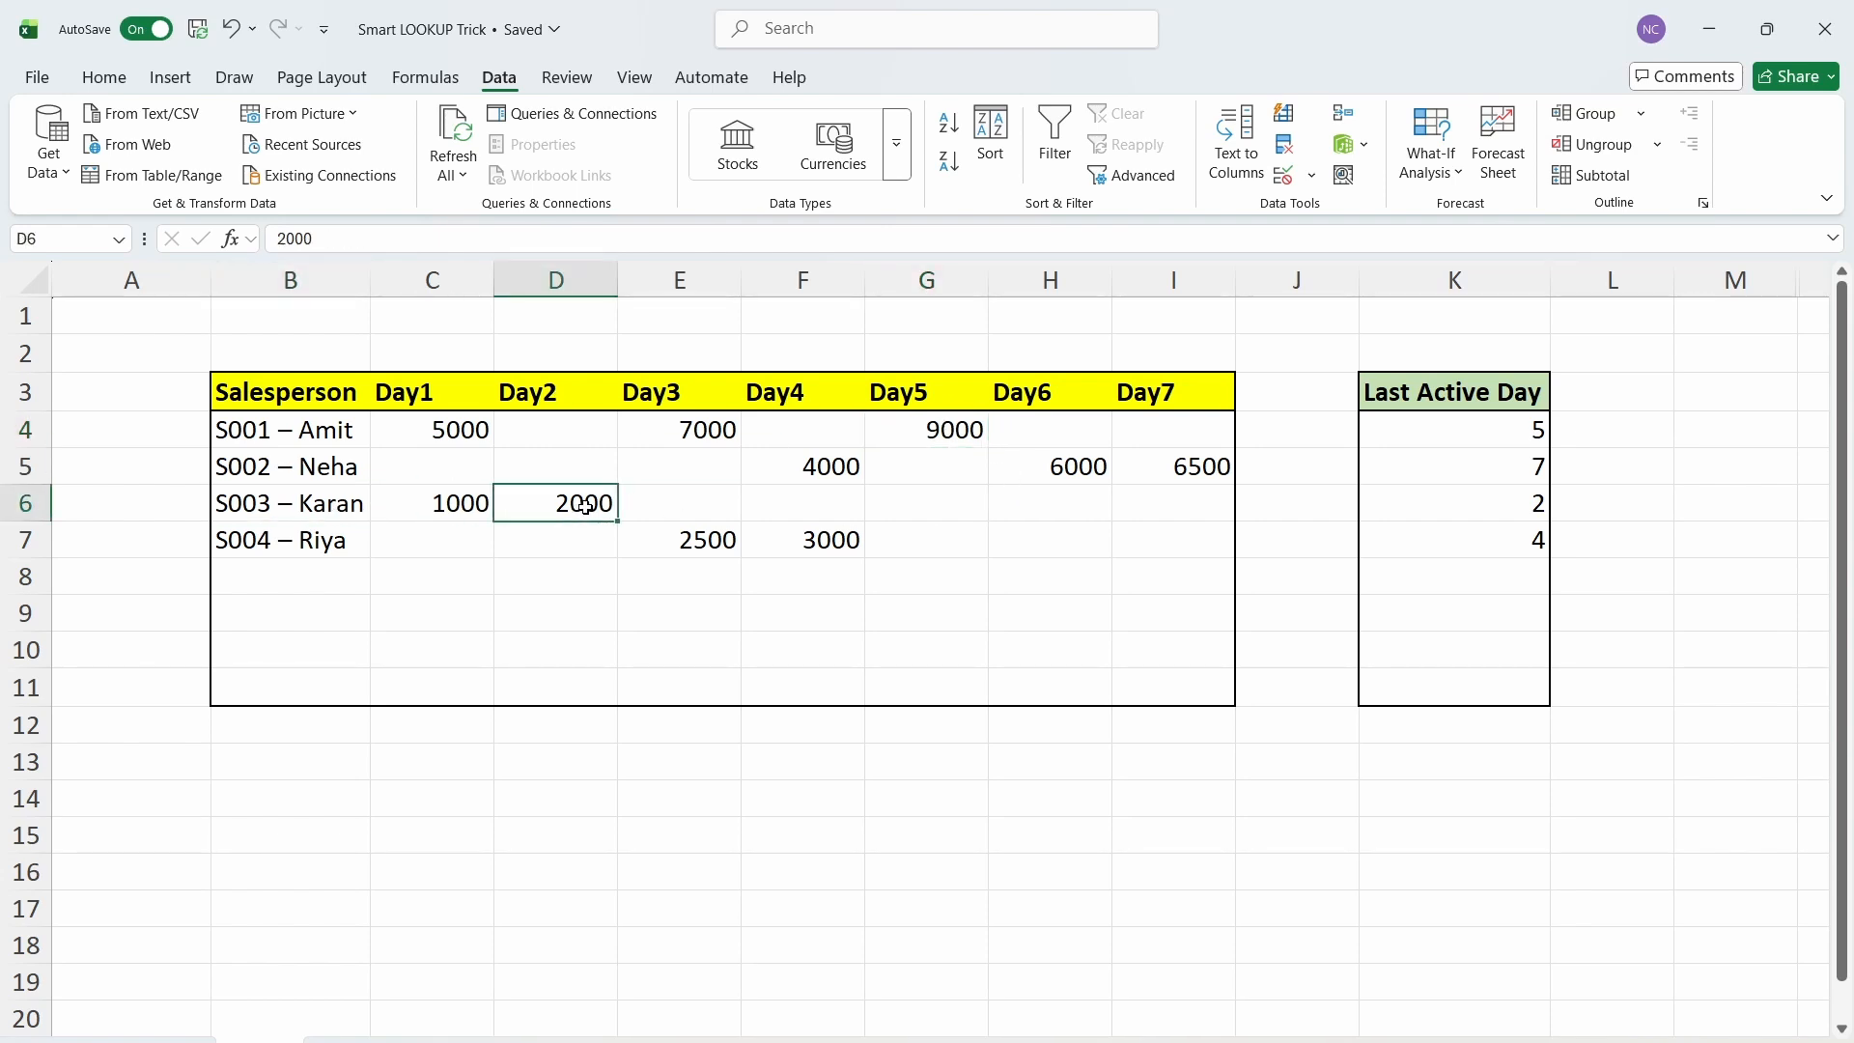
left_click(1503, 504)
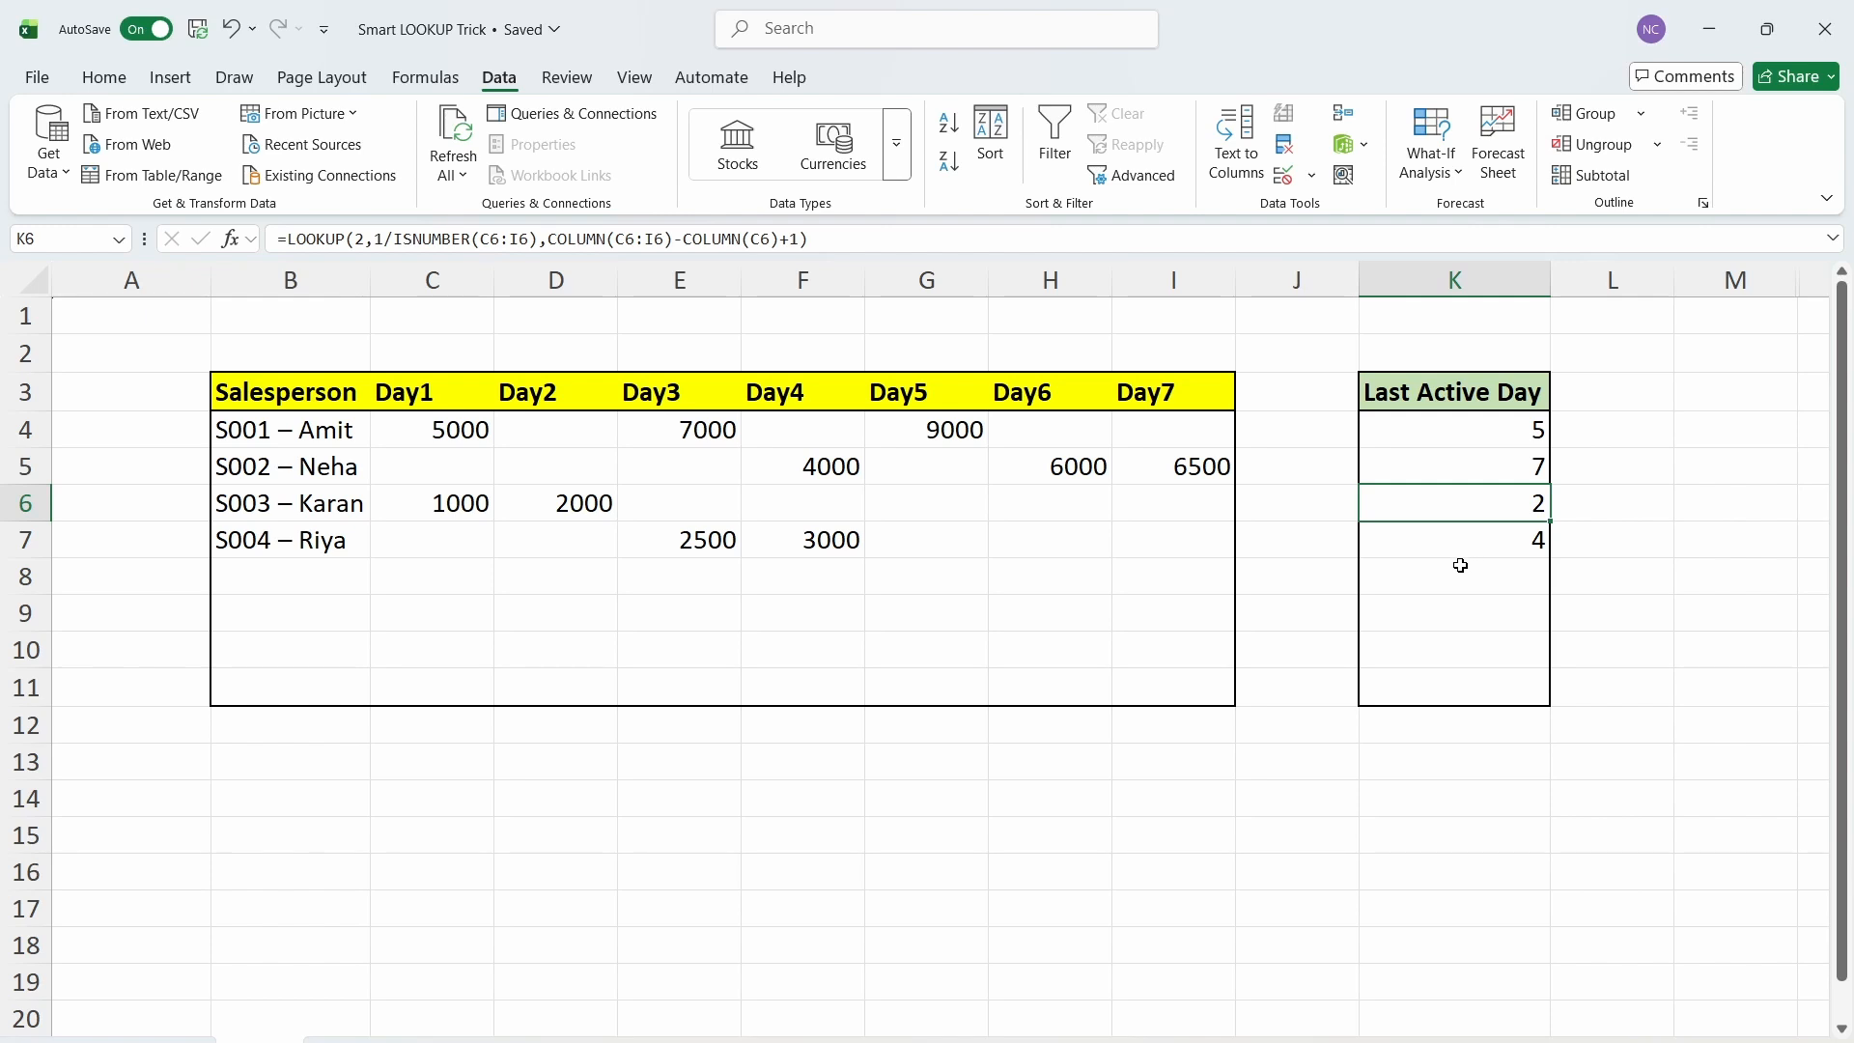
key("alt")
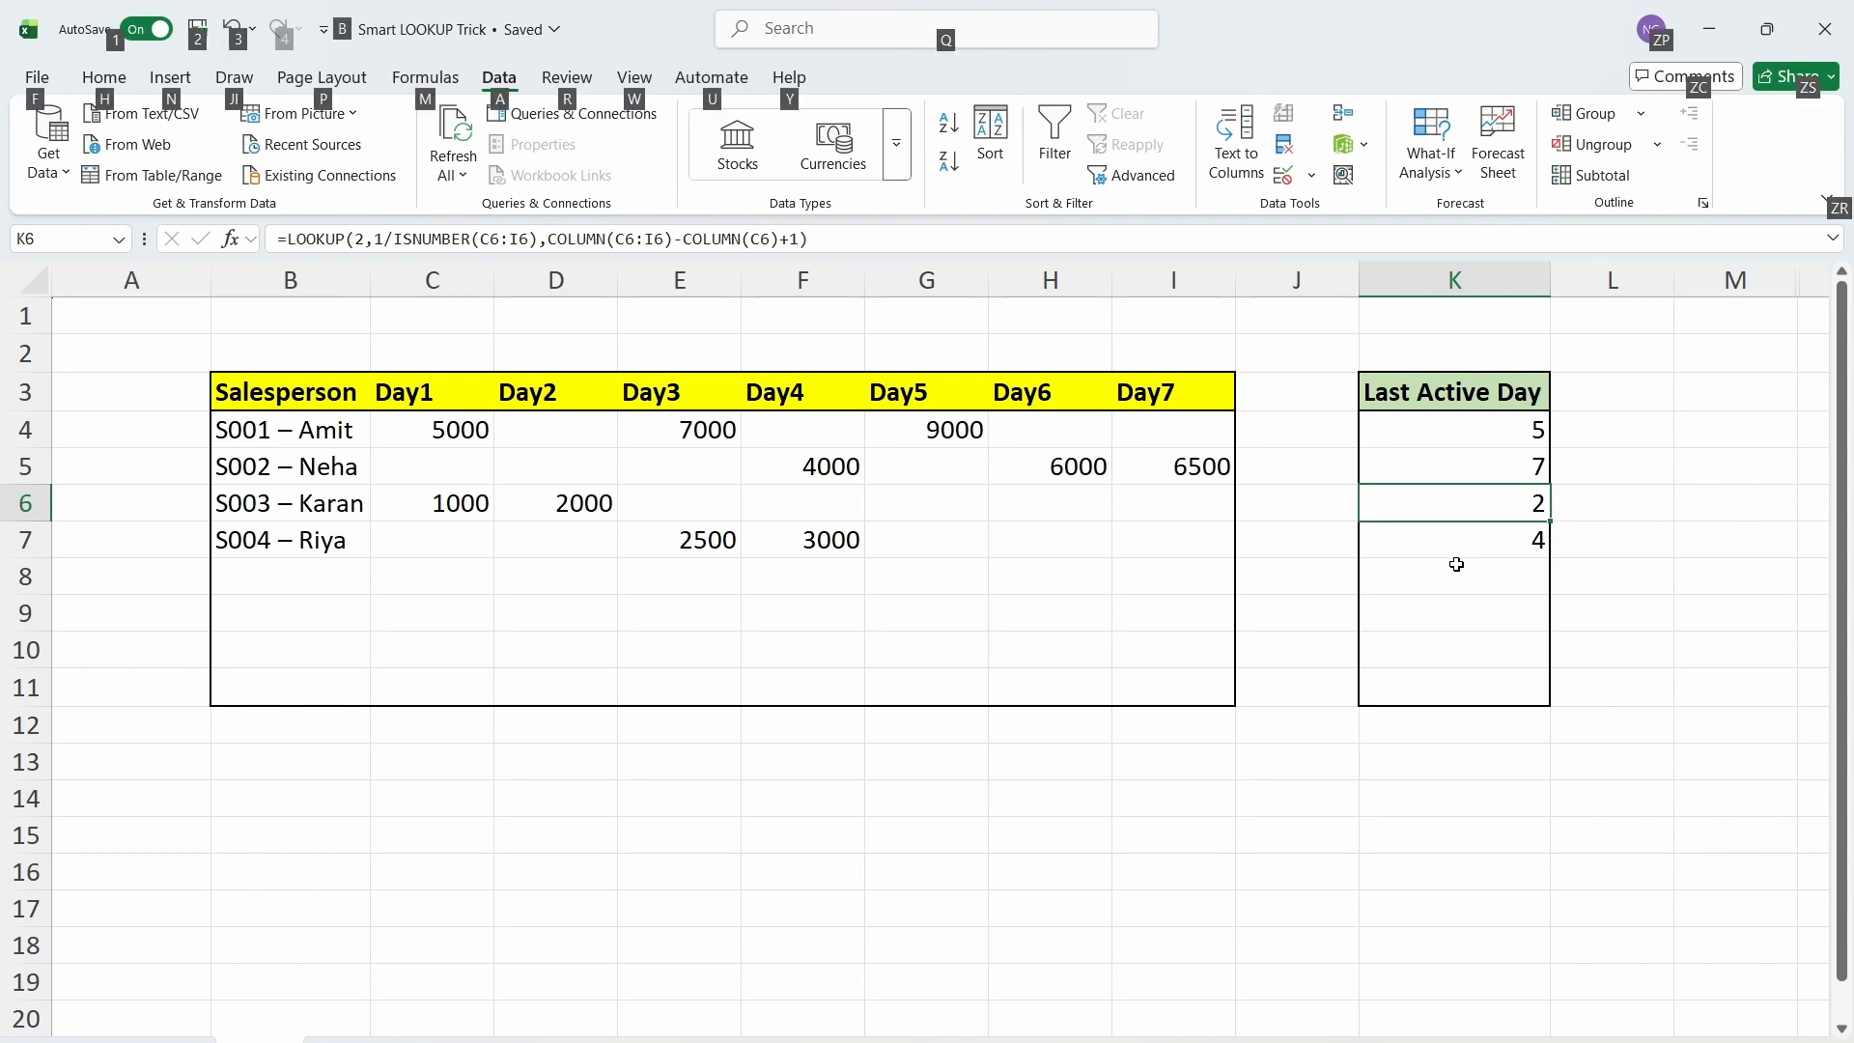
key("alt+Tab")
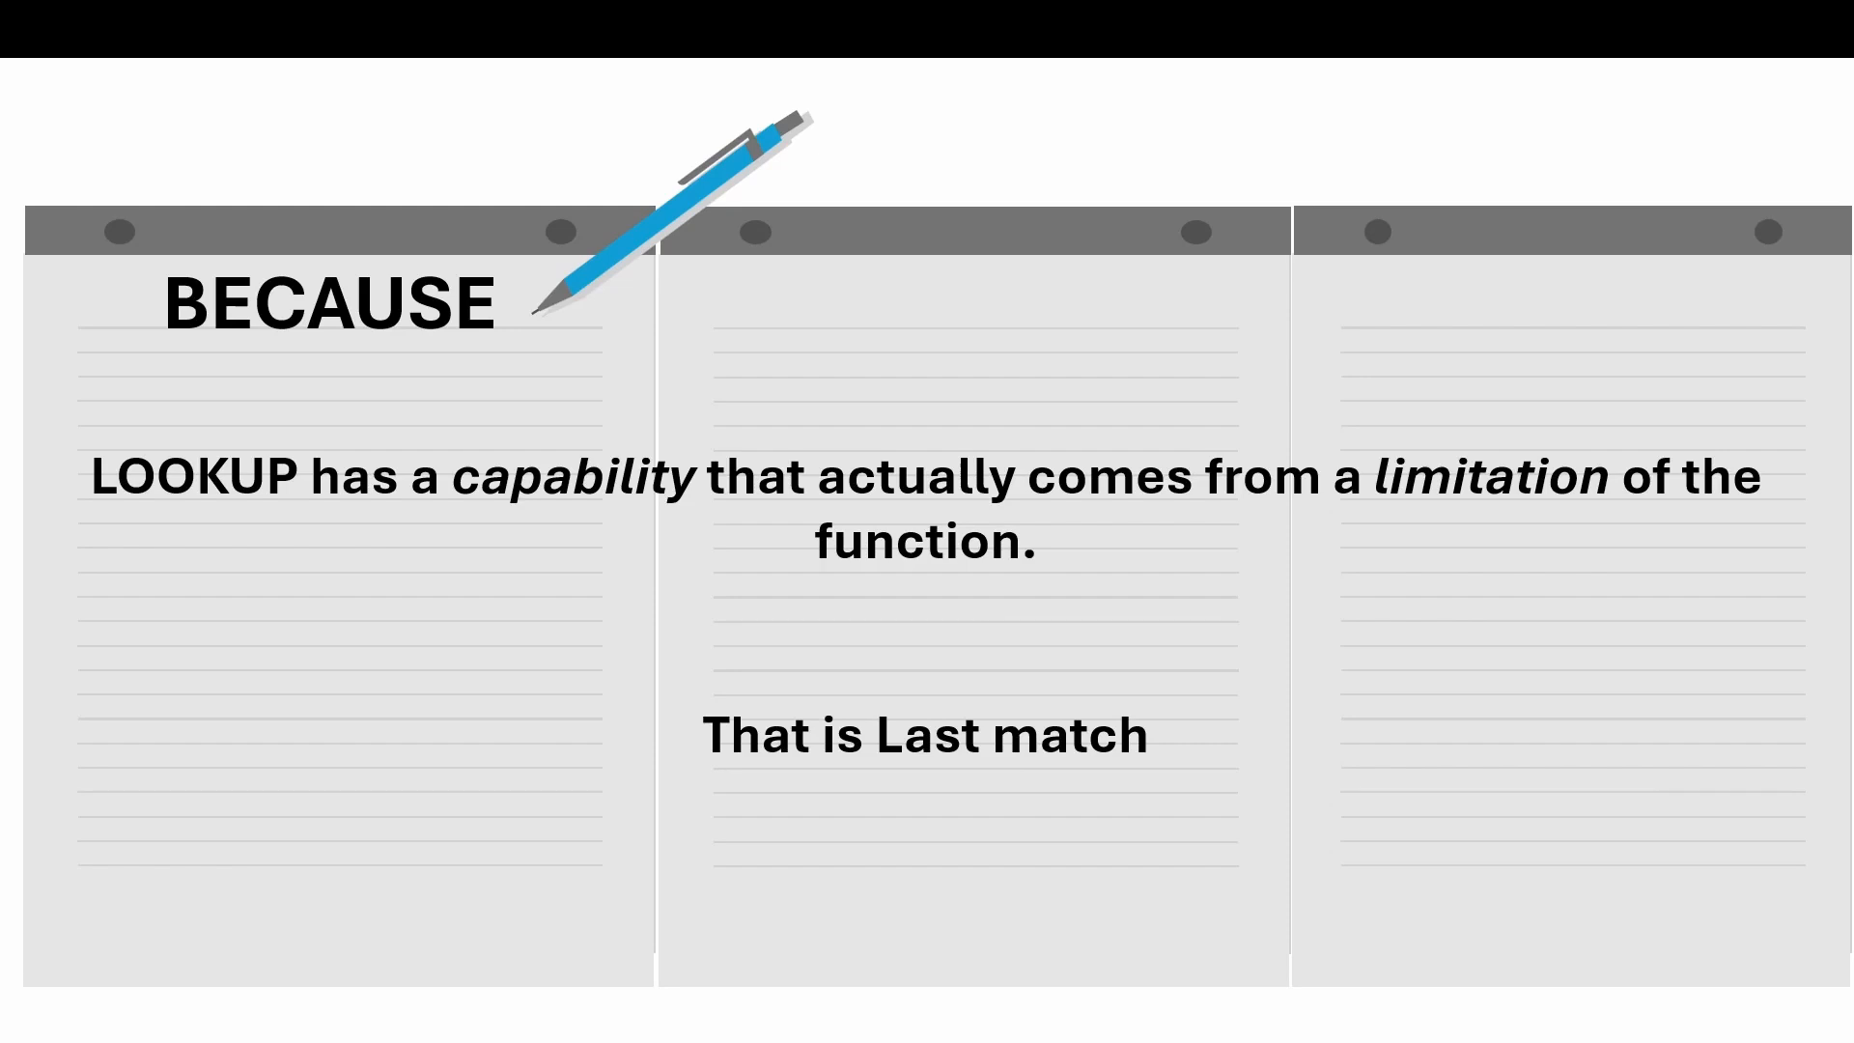
key("Right")
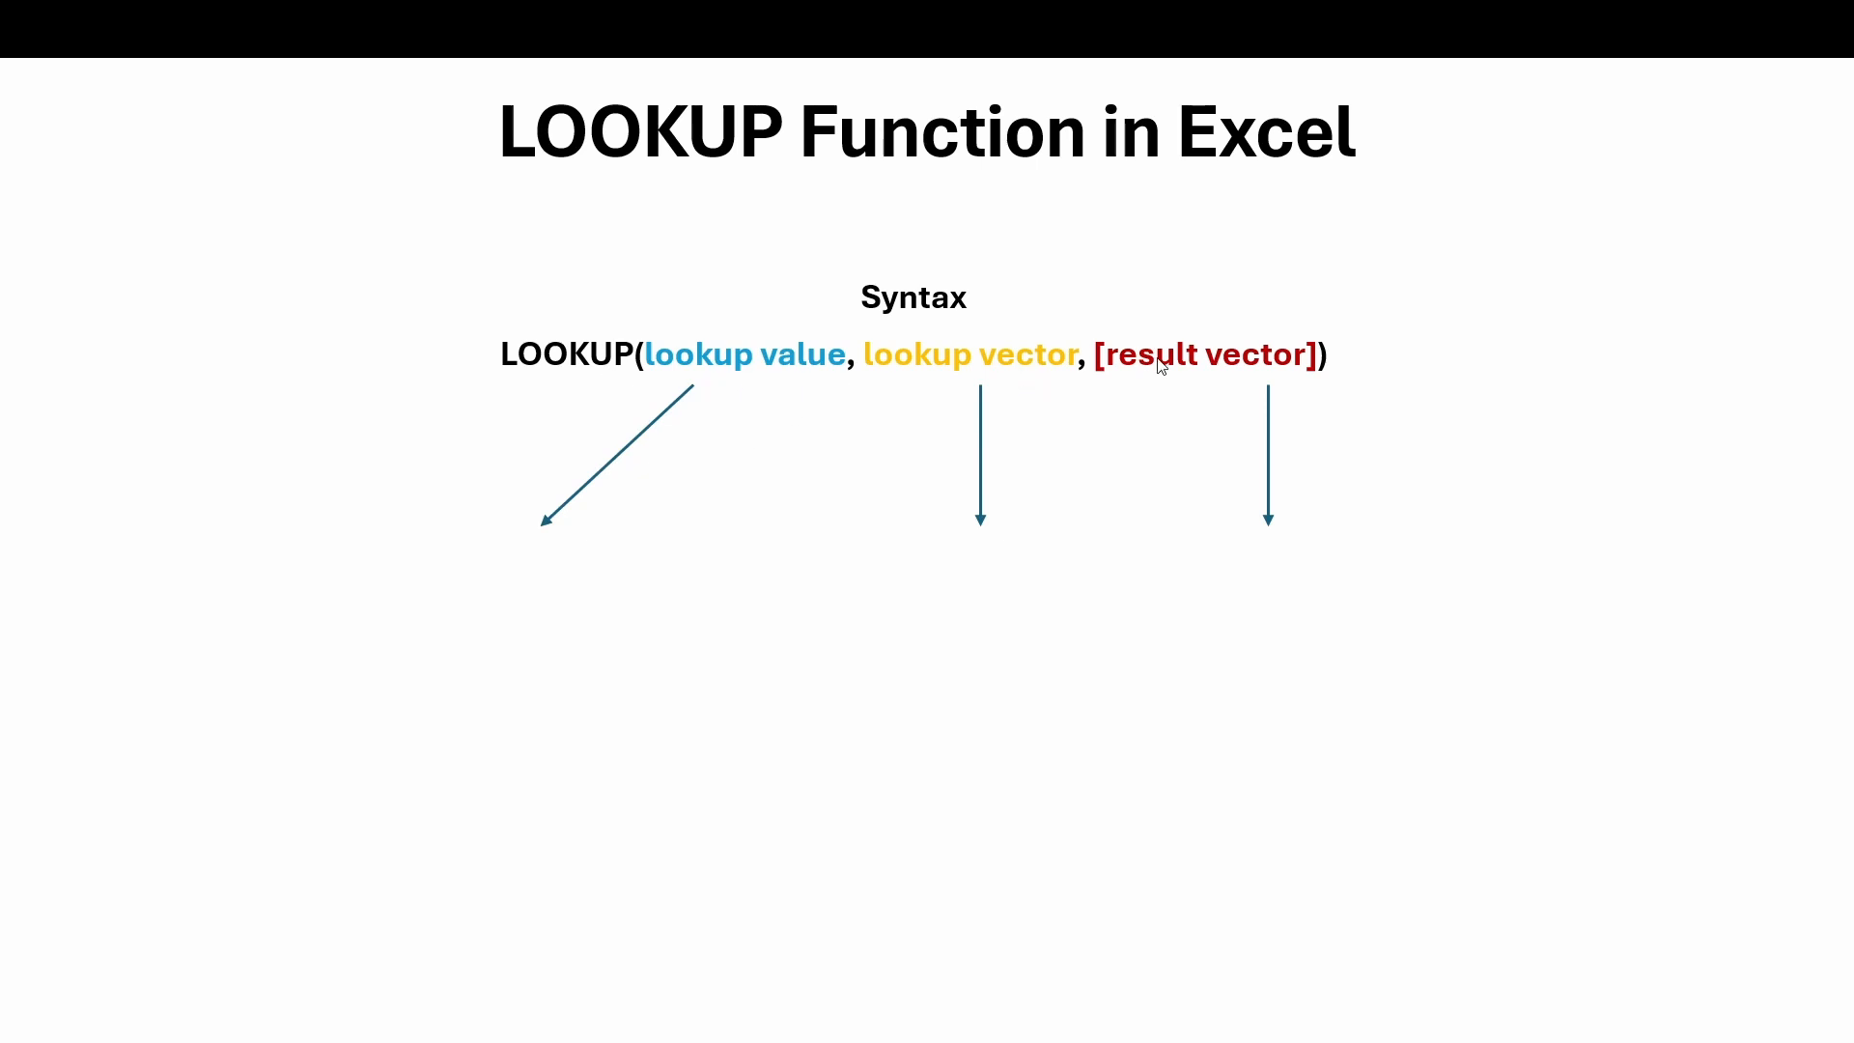
key("Right")
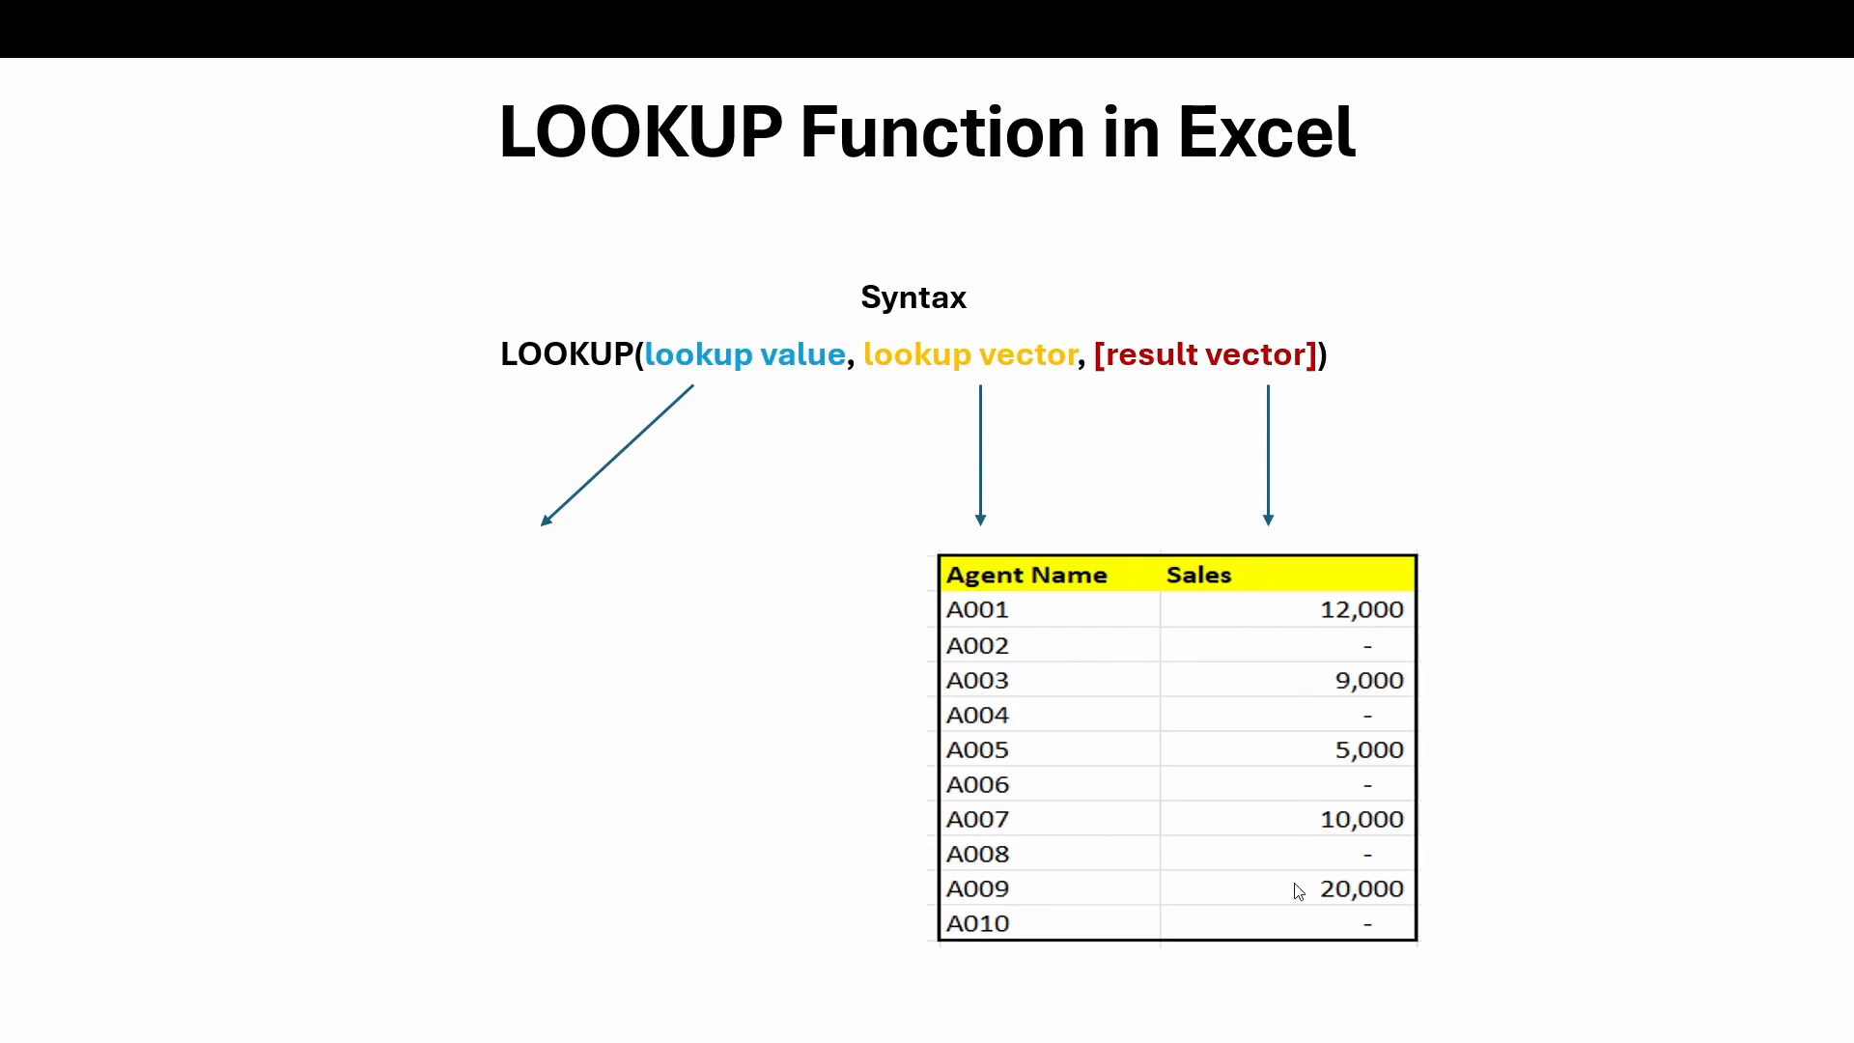
key("Right")
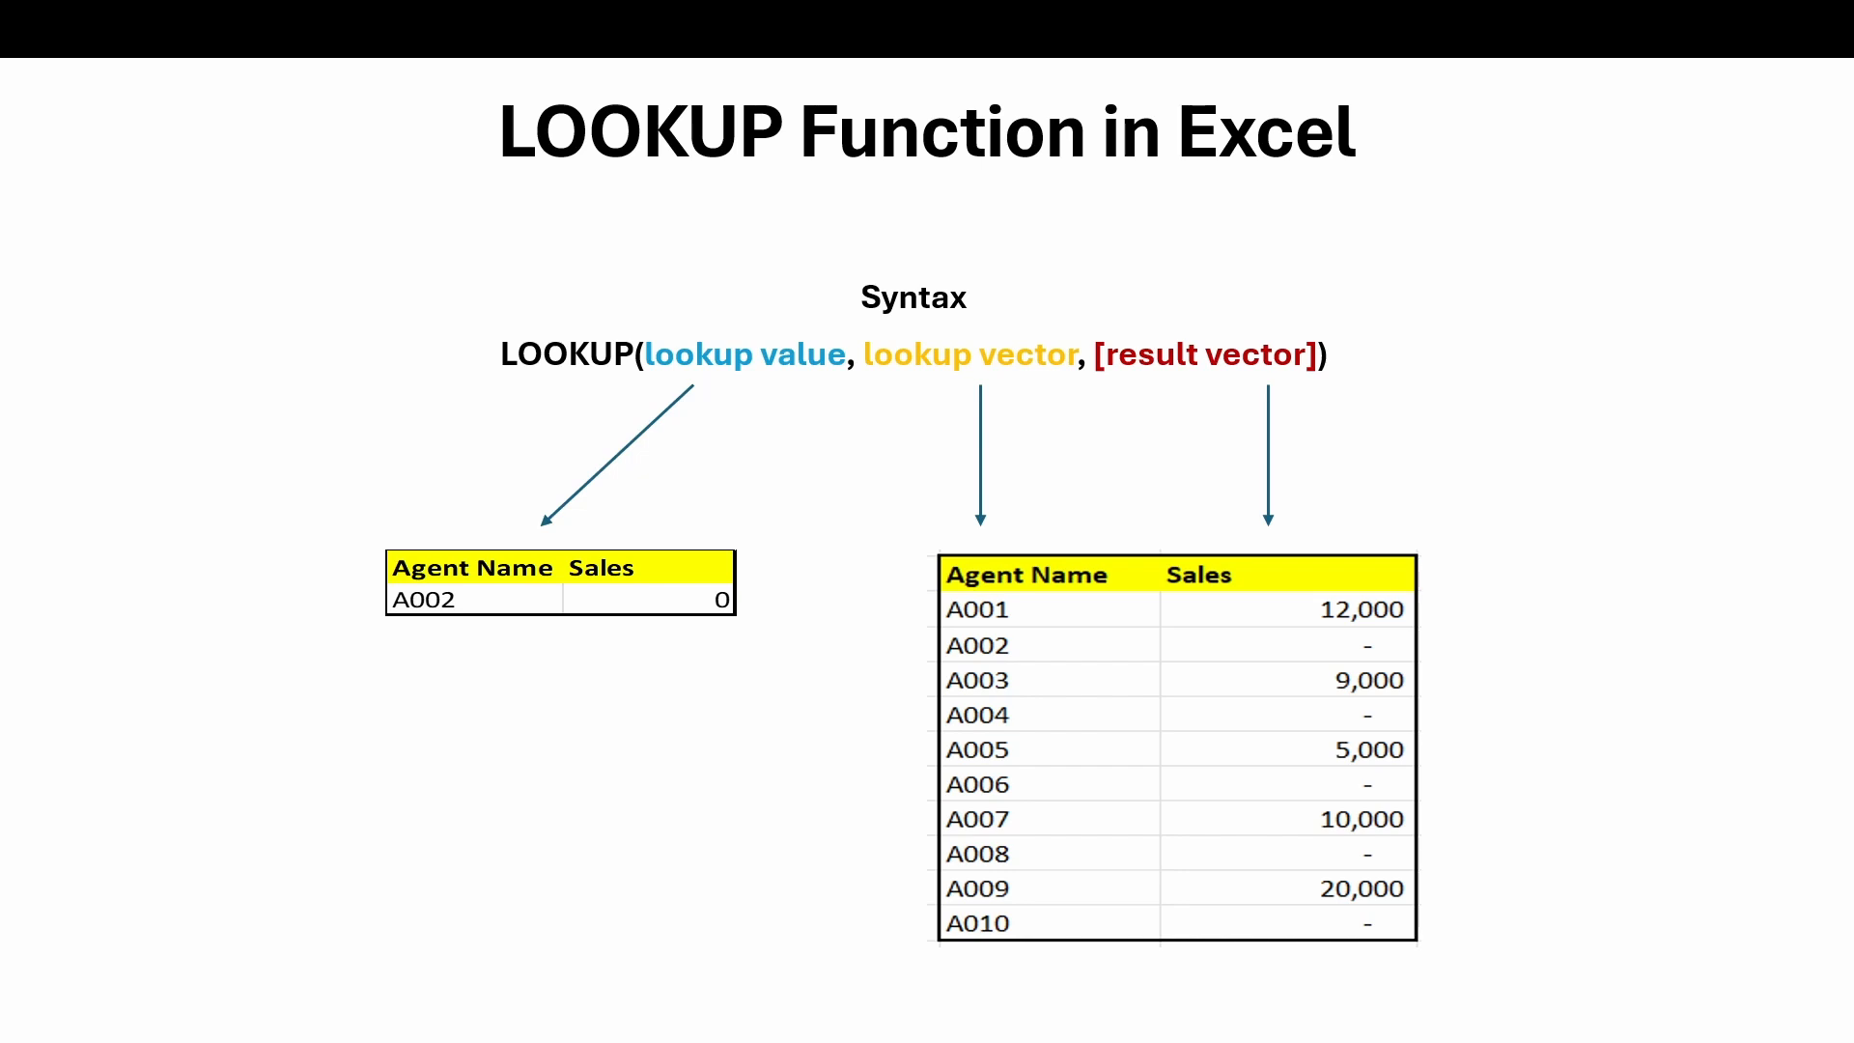
key("alt+Tab")
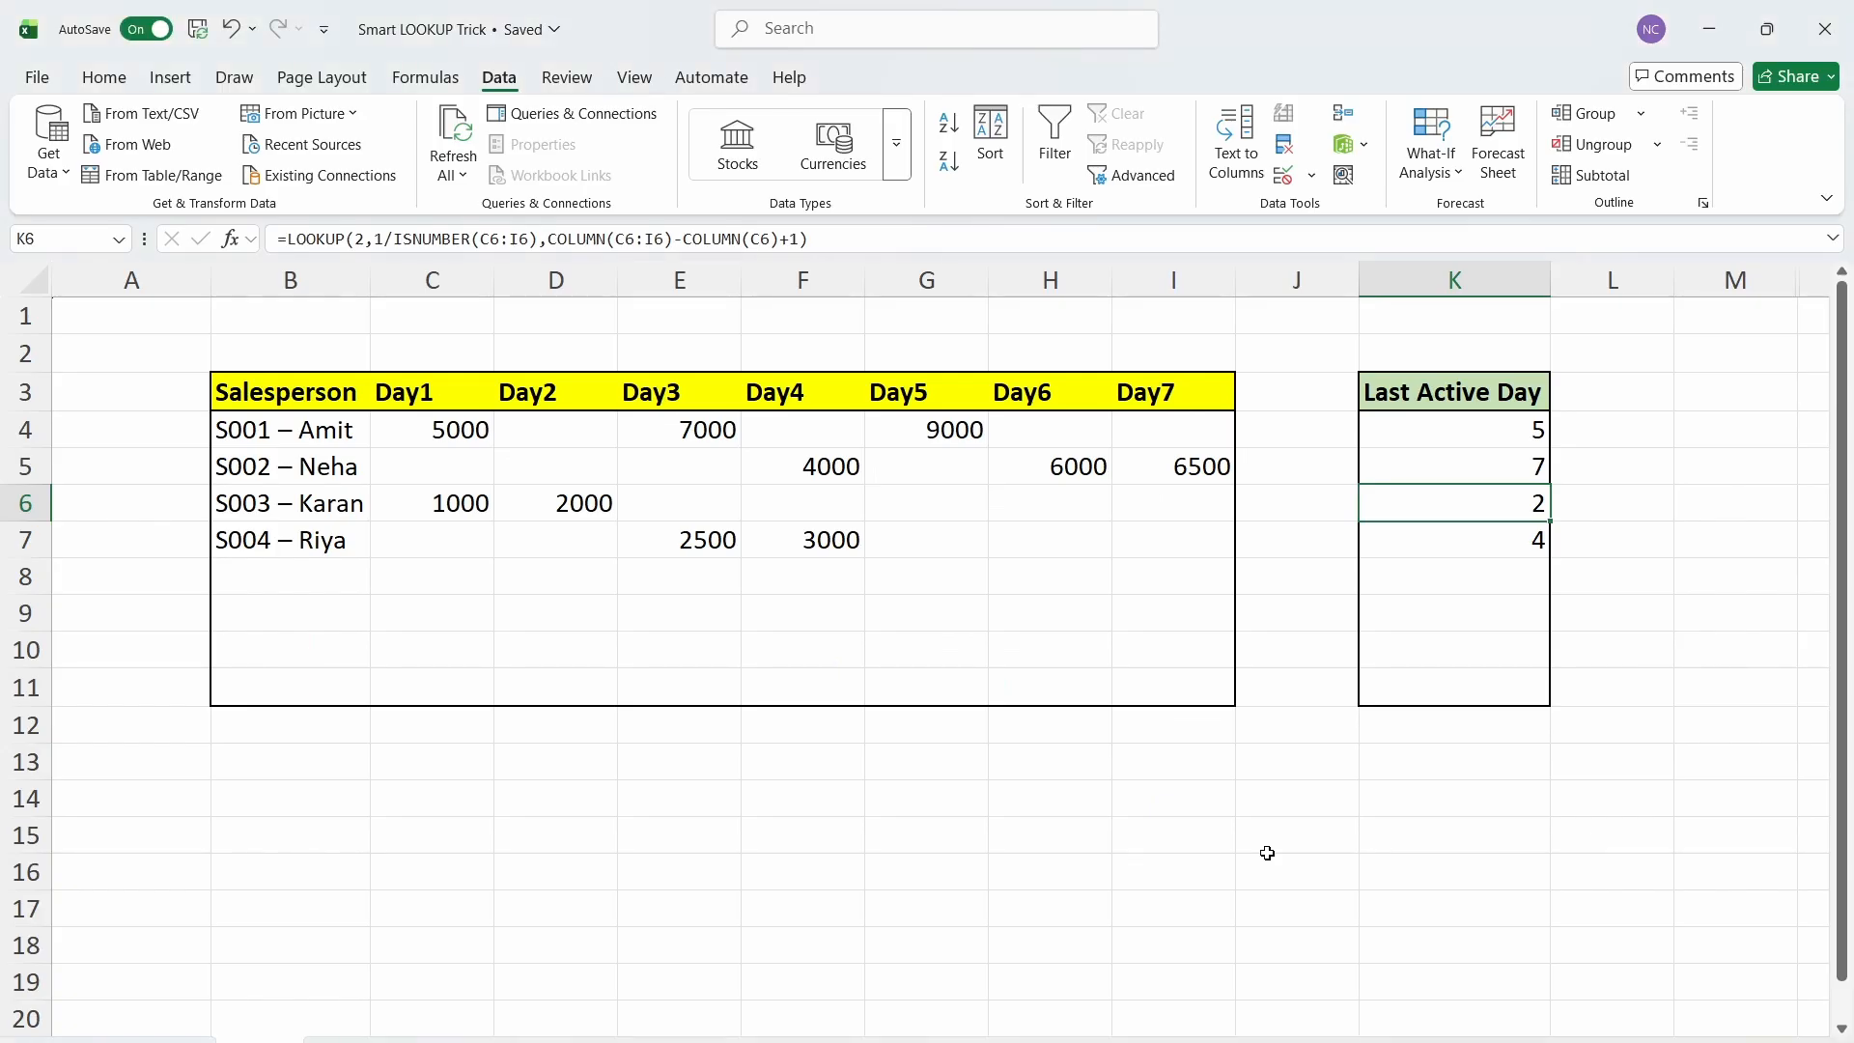
- Go to the agent sales sheet and clear everything, including formatting and validation, from cells F6:G6
key("Up")
key("Up")
key("Up")
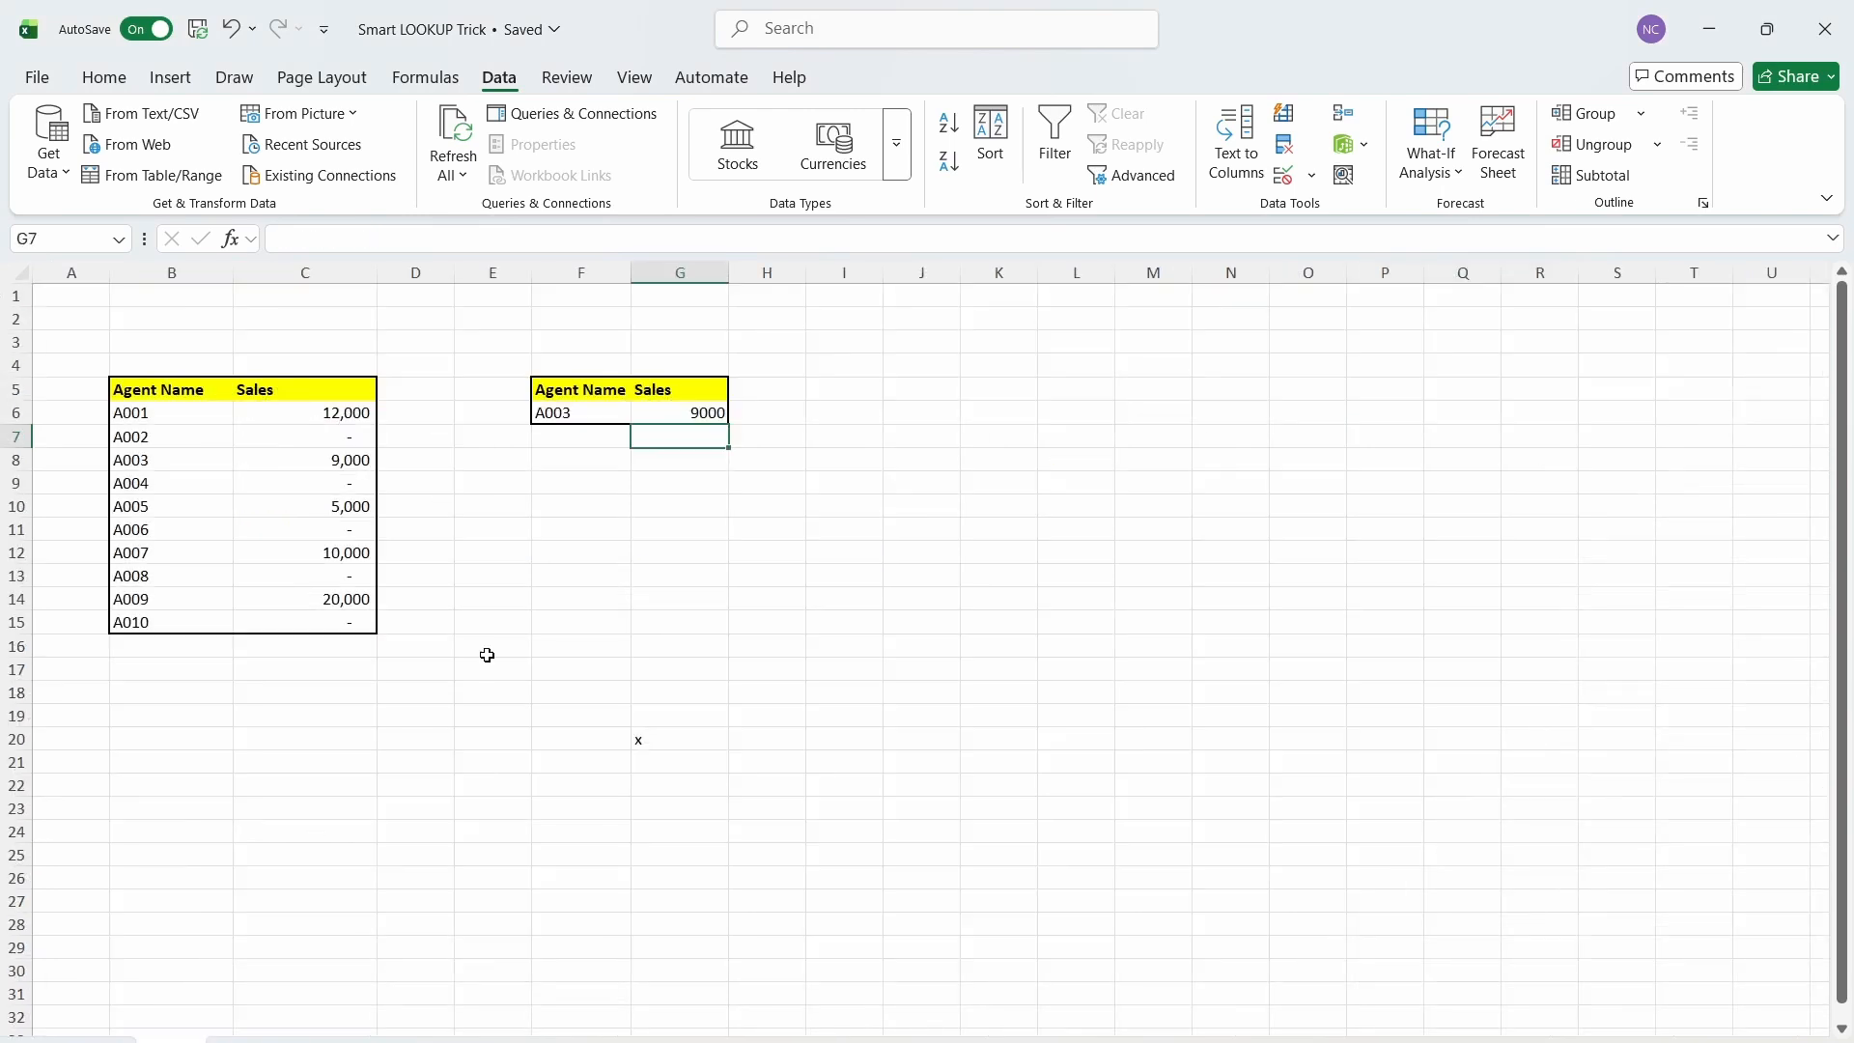
left_click_drag(768, 391, 679, 410)
left_click(1304, 174)
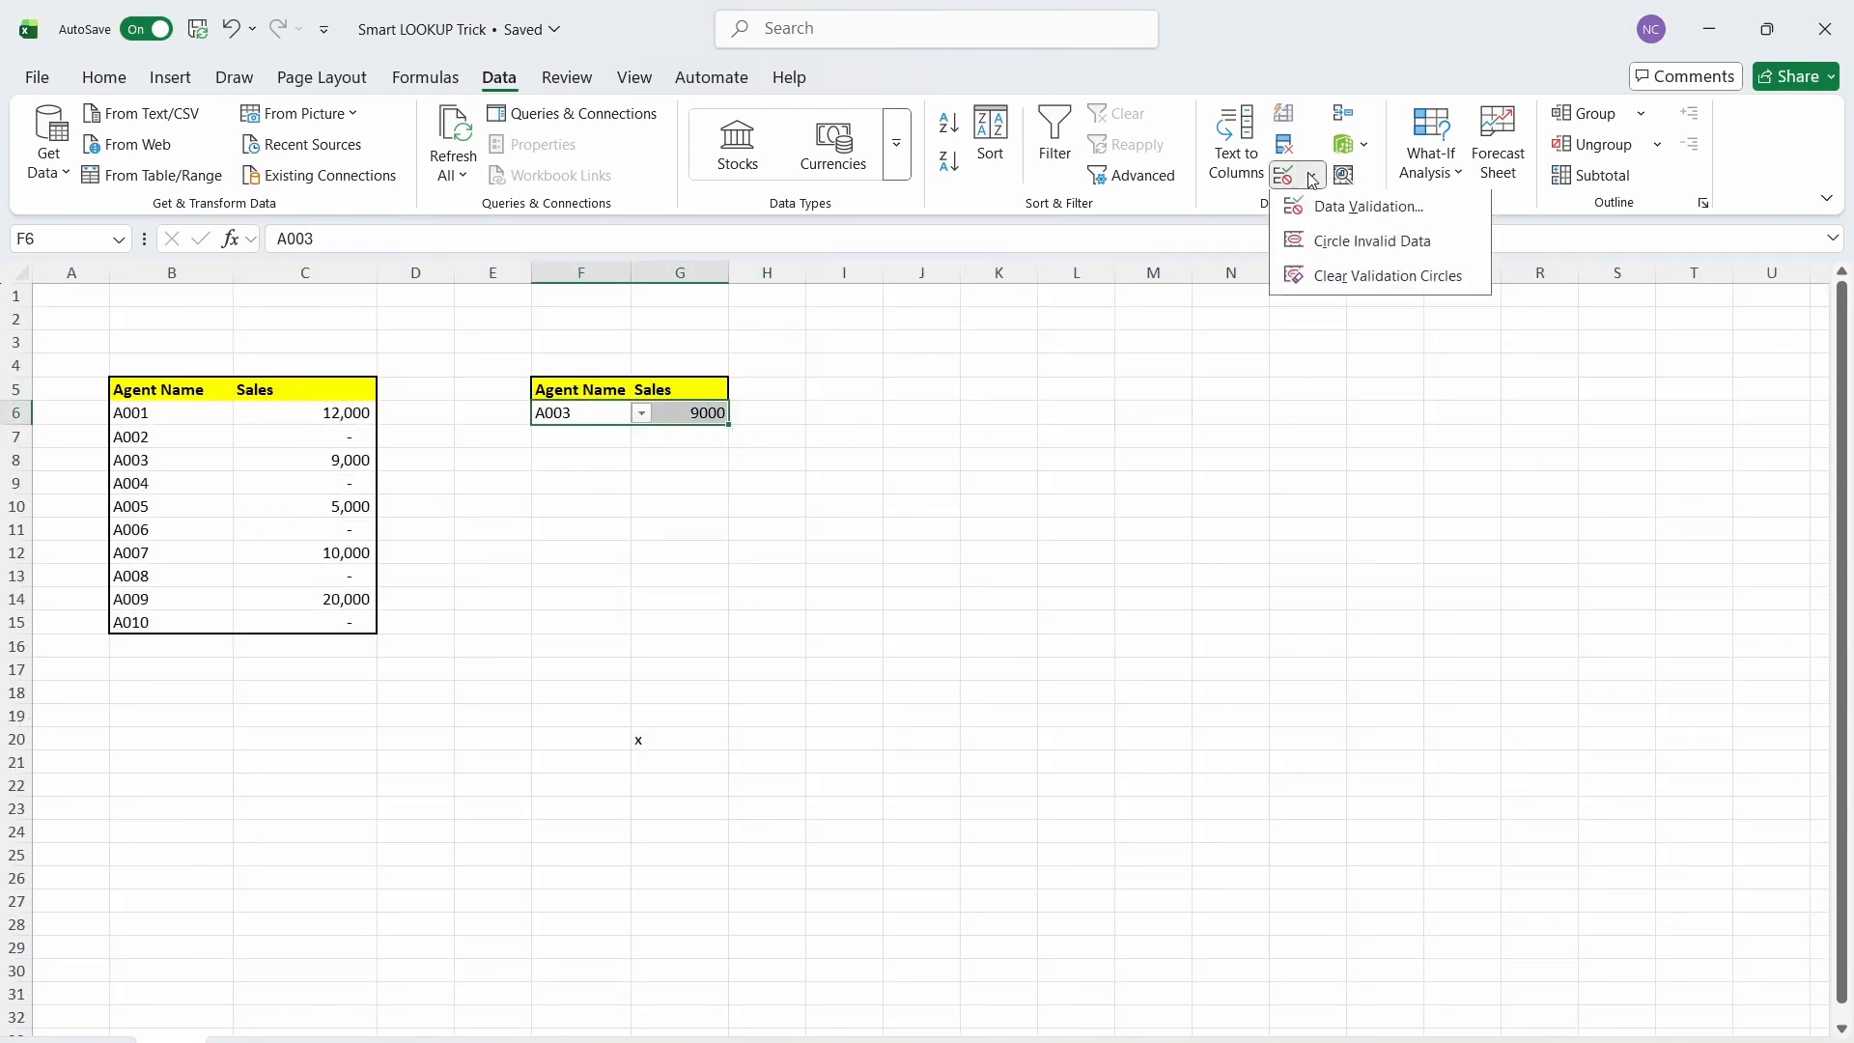
left_click(103, 78)
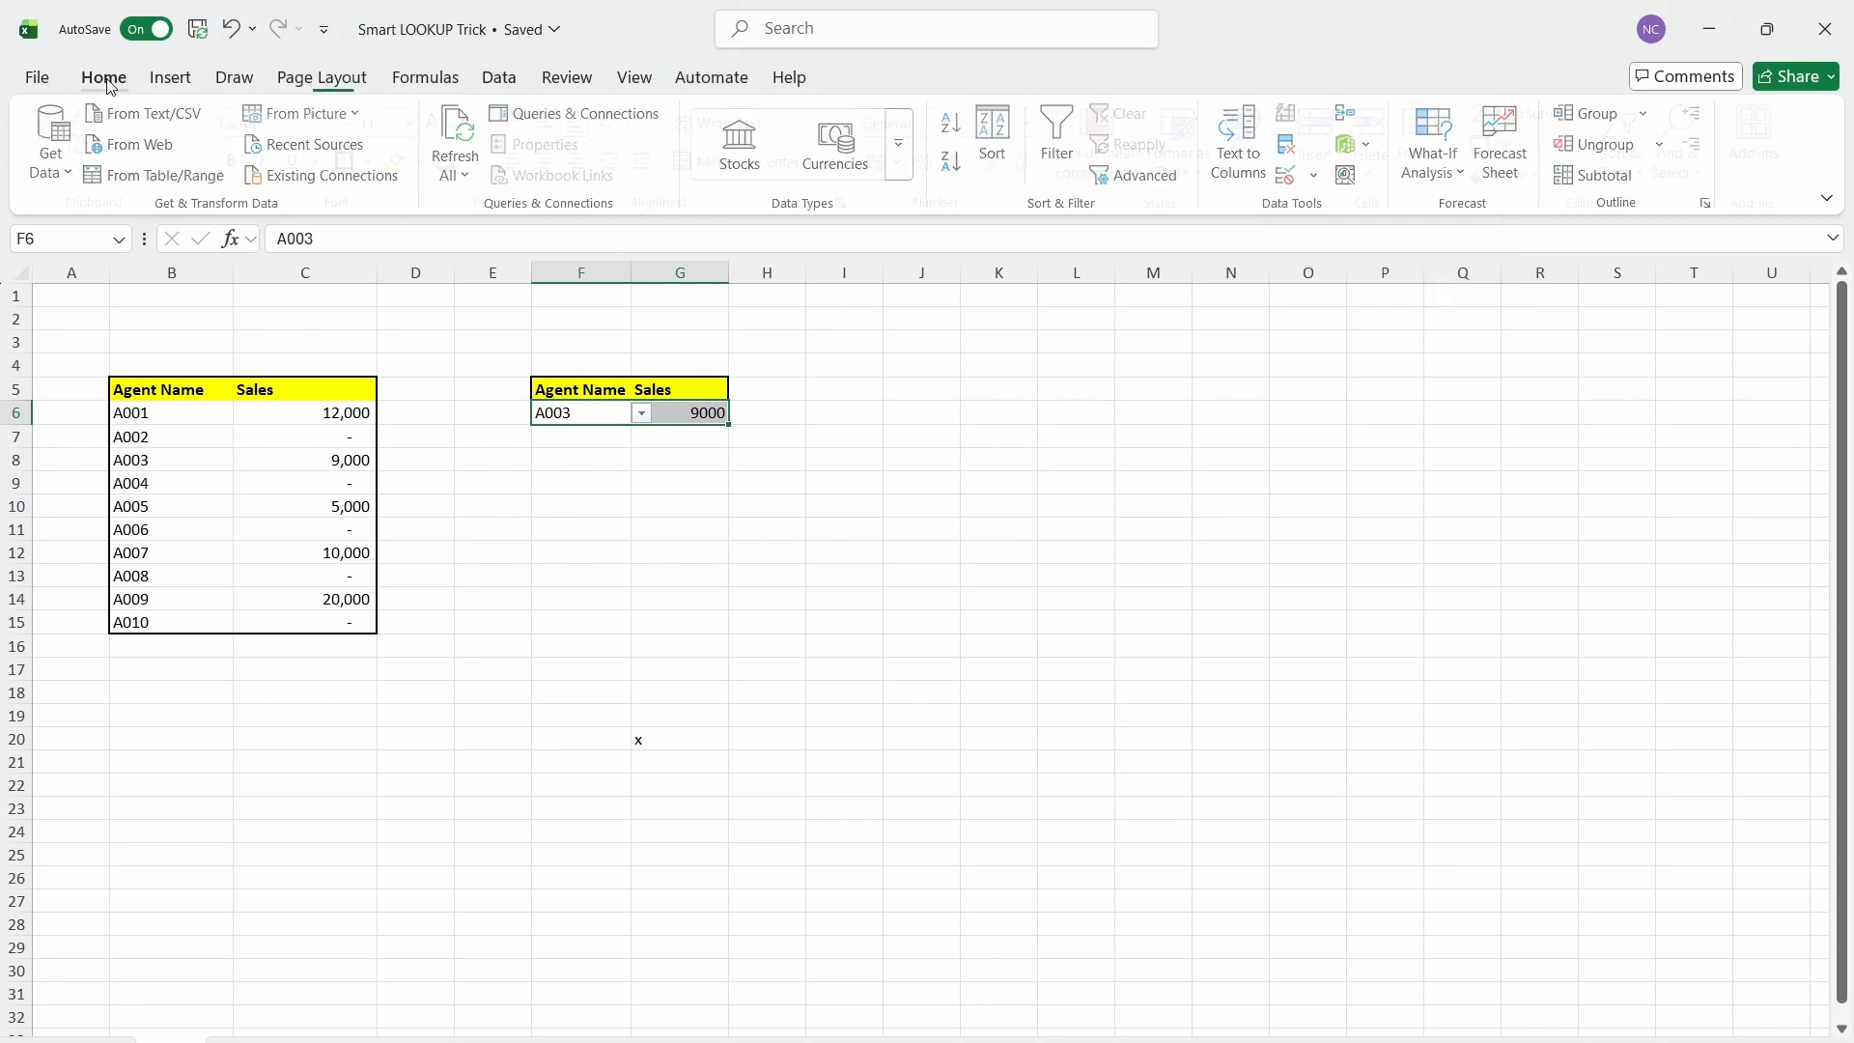
left_click(1520, 175)
left_click(1573, 207)
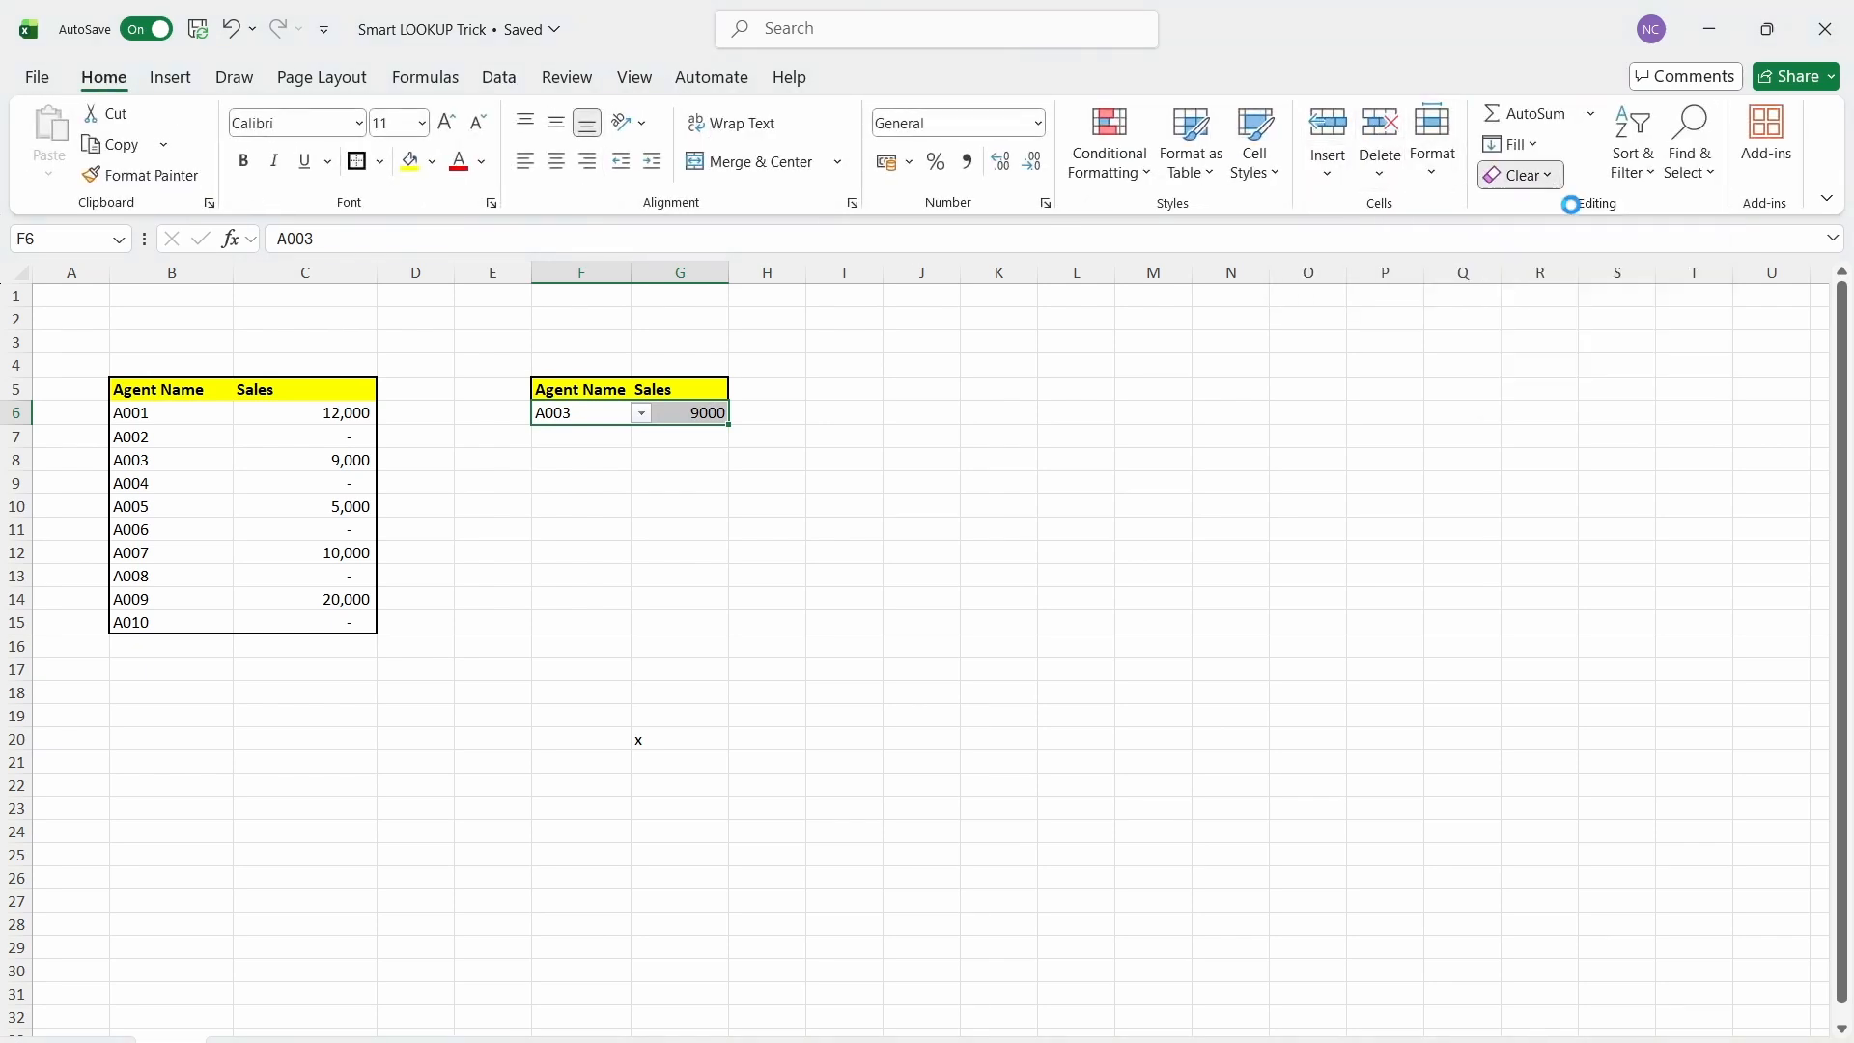
- Apply a thick outside border around the small Agent Name and Sales table in F5:G6
left_click(845, 412)
left_click(556, 414)
left_click_drag(560, 390, 719, 407)
key("alt")
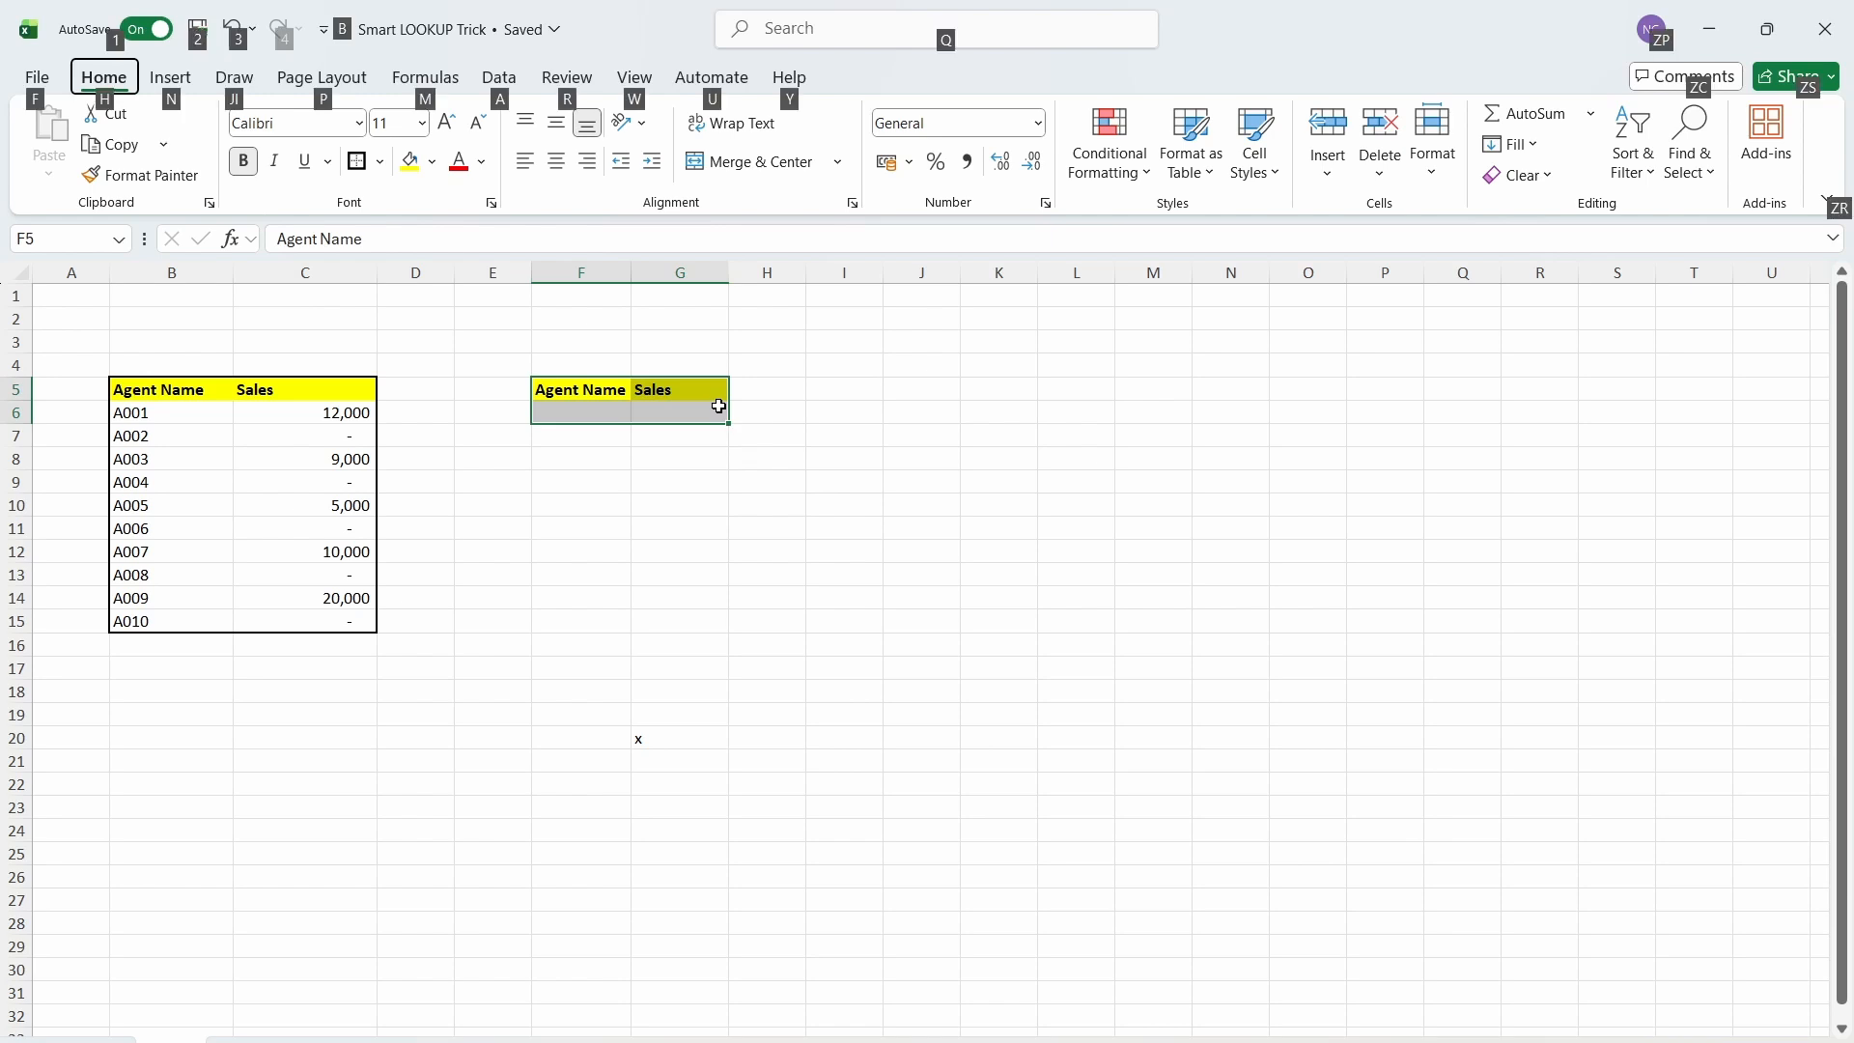
key("h")
key("b")
key("t")
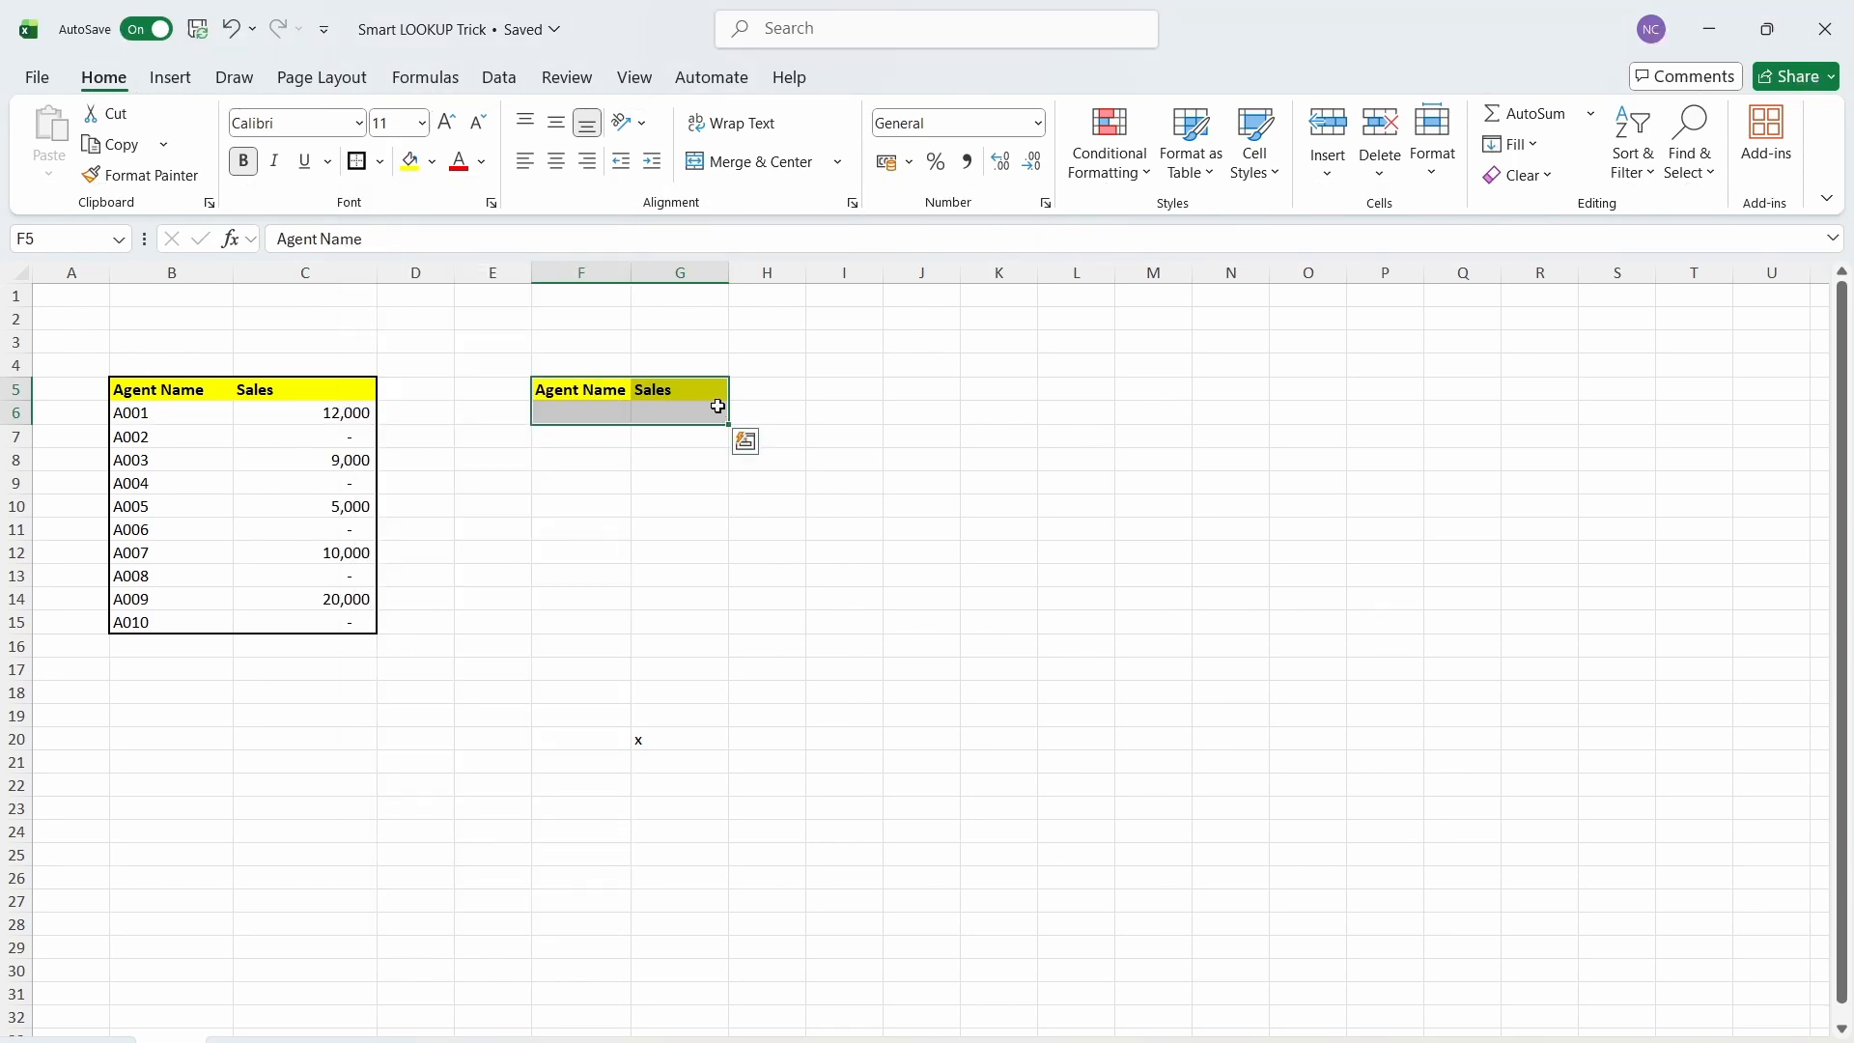
- Add list data validation to cell F6 using the agent names in =$B$6:$B$15 as the source
left_click(564, 413)
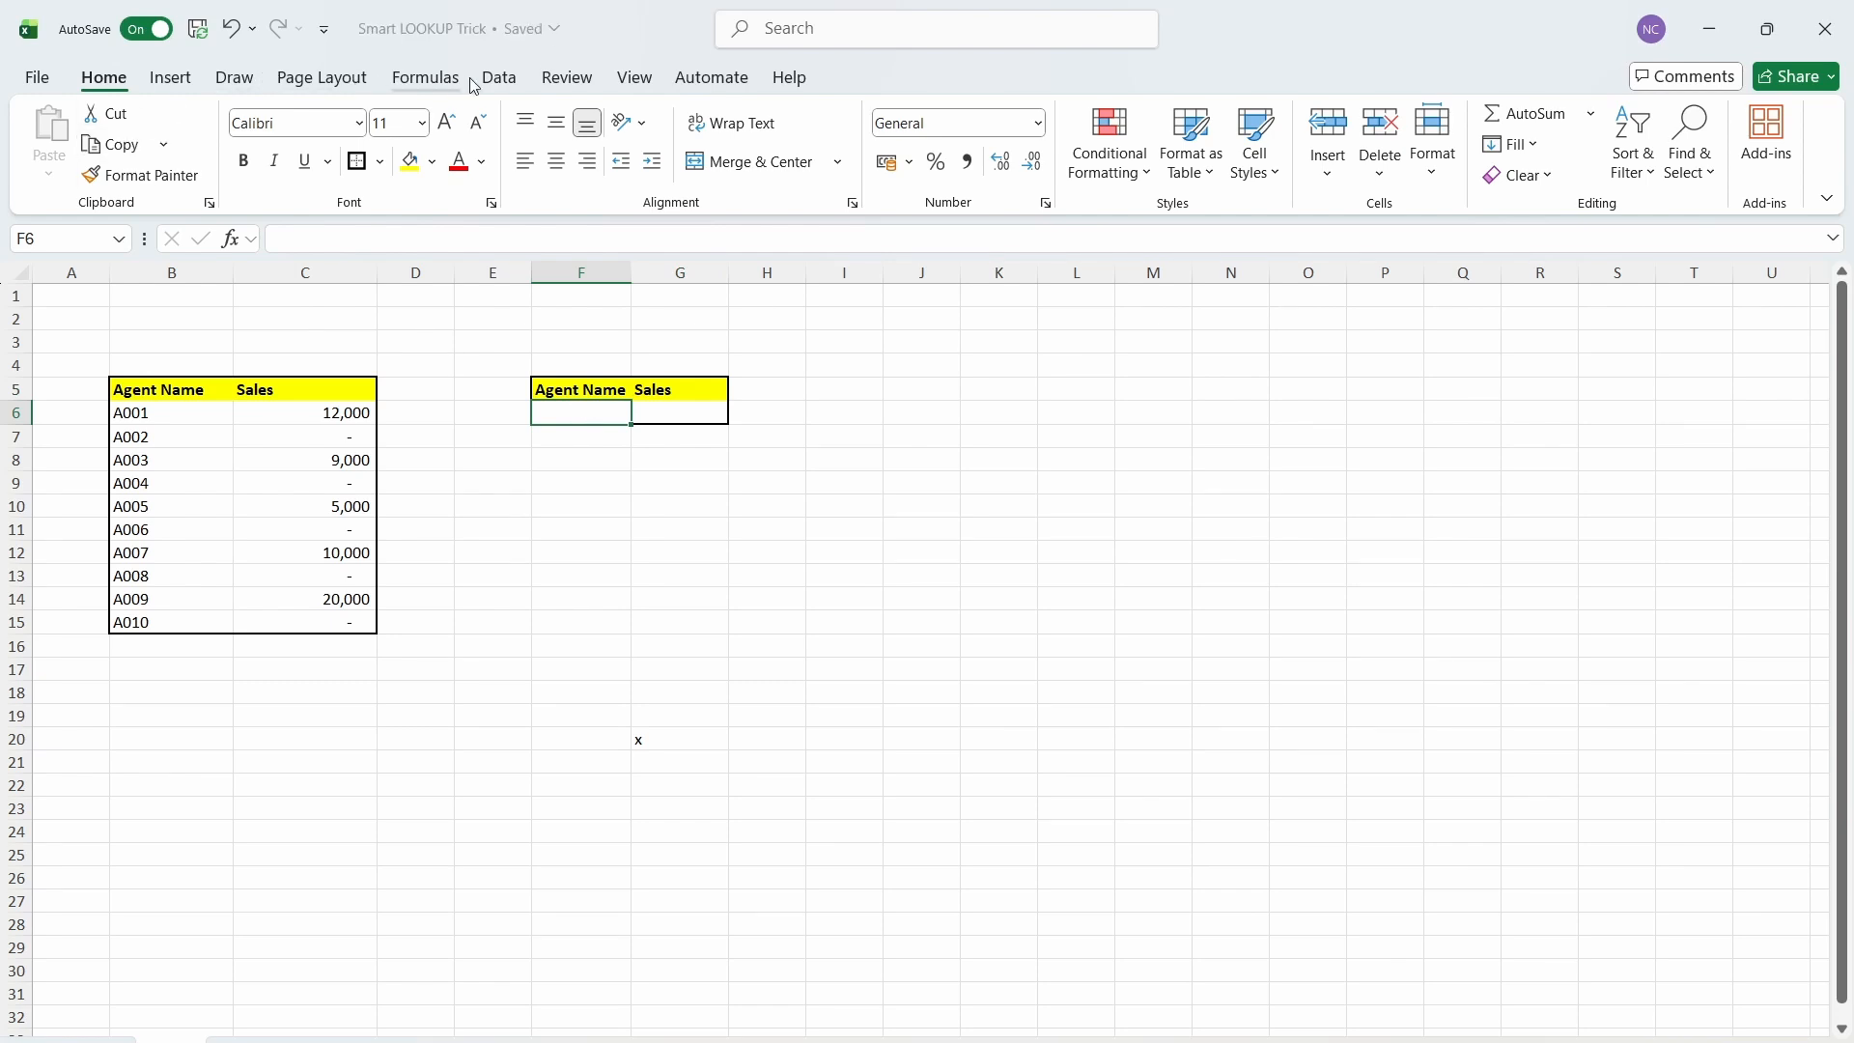
left_click(499, 77)
left_click(1311, 177)
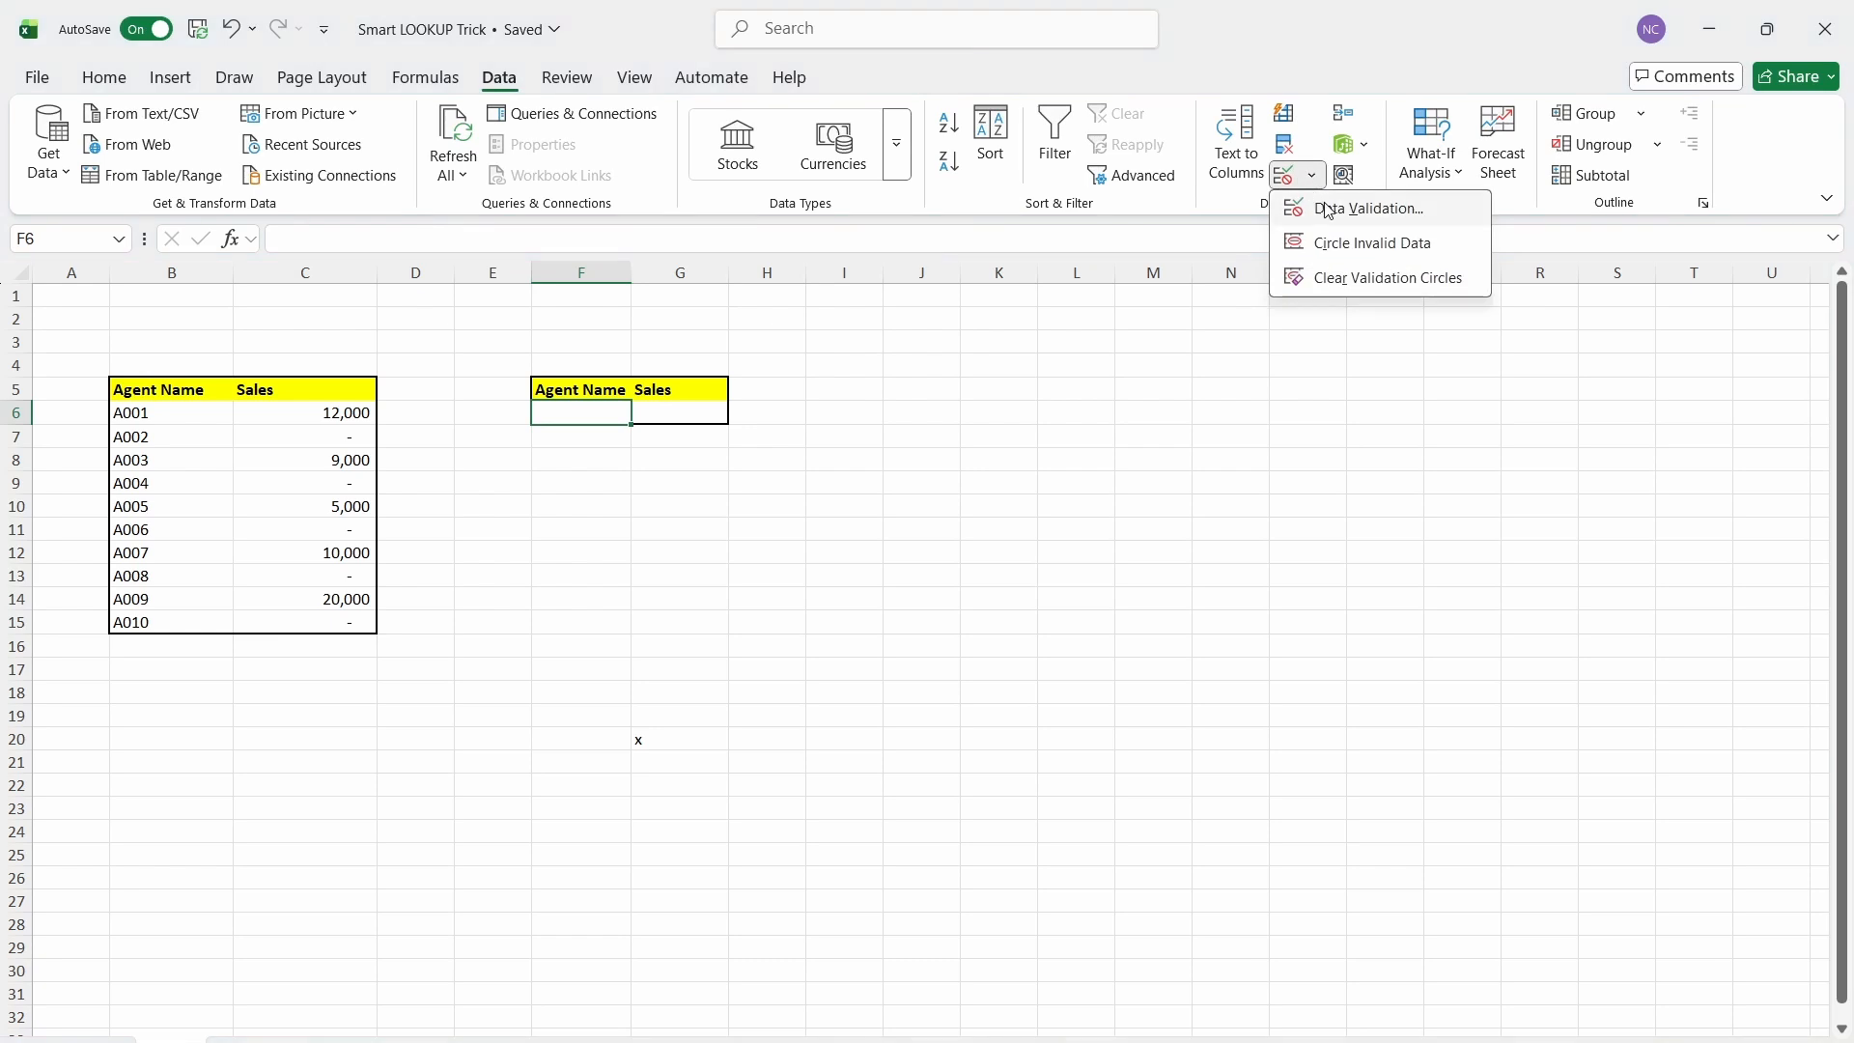
left_click(1352, 200)
left_click(671, 386)
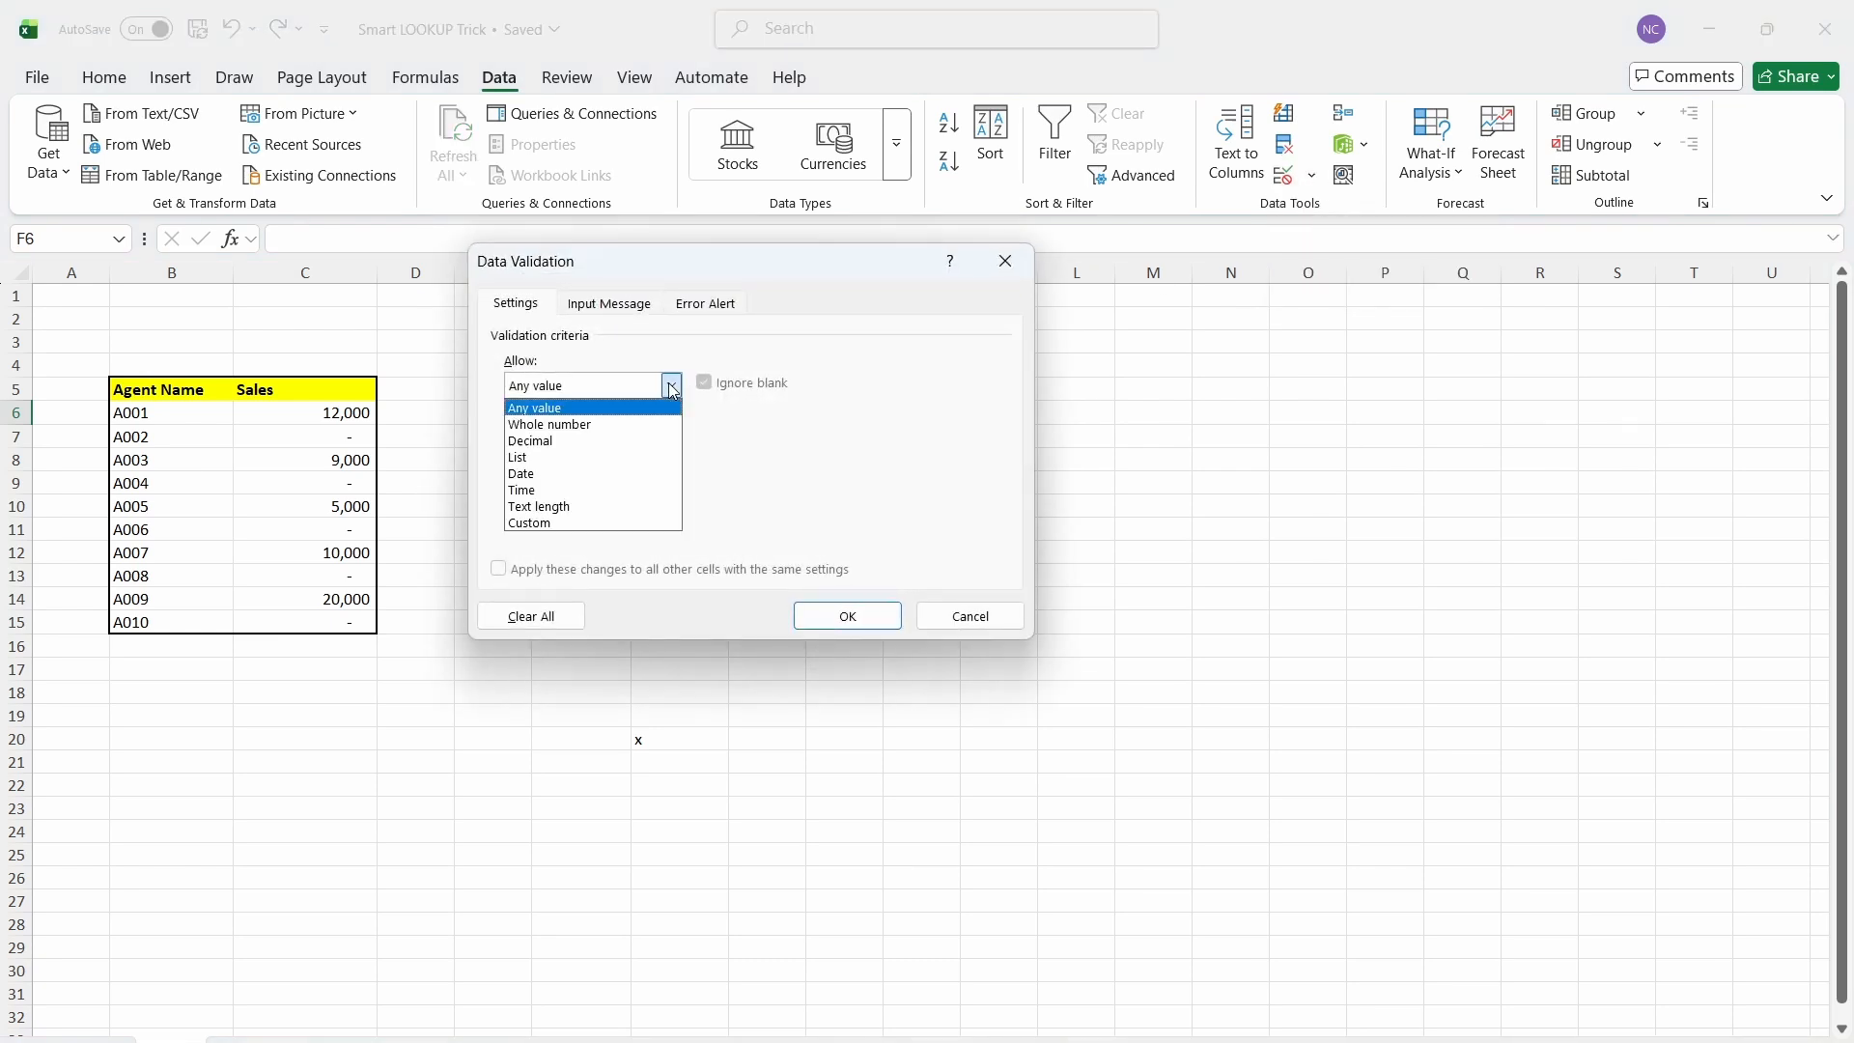
left_click(565, 459)
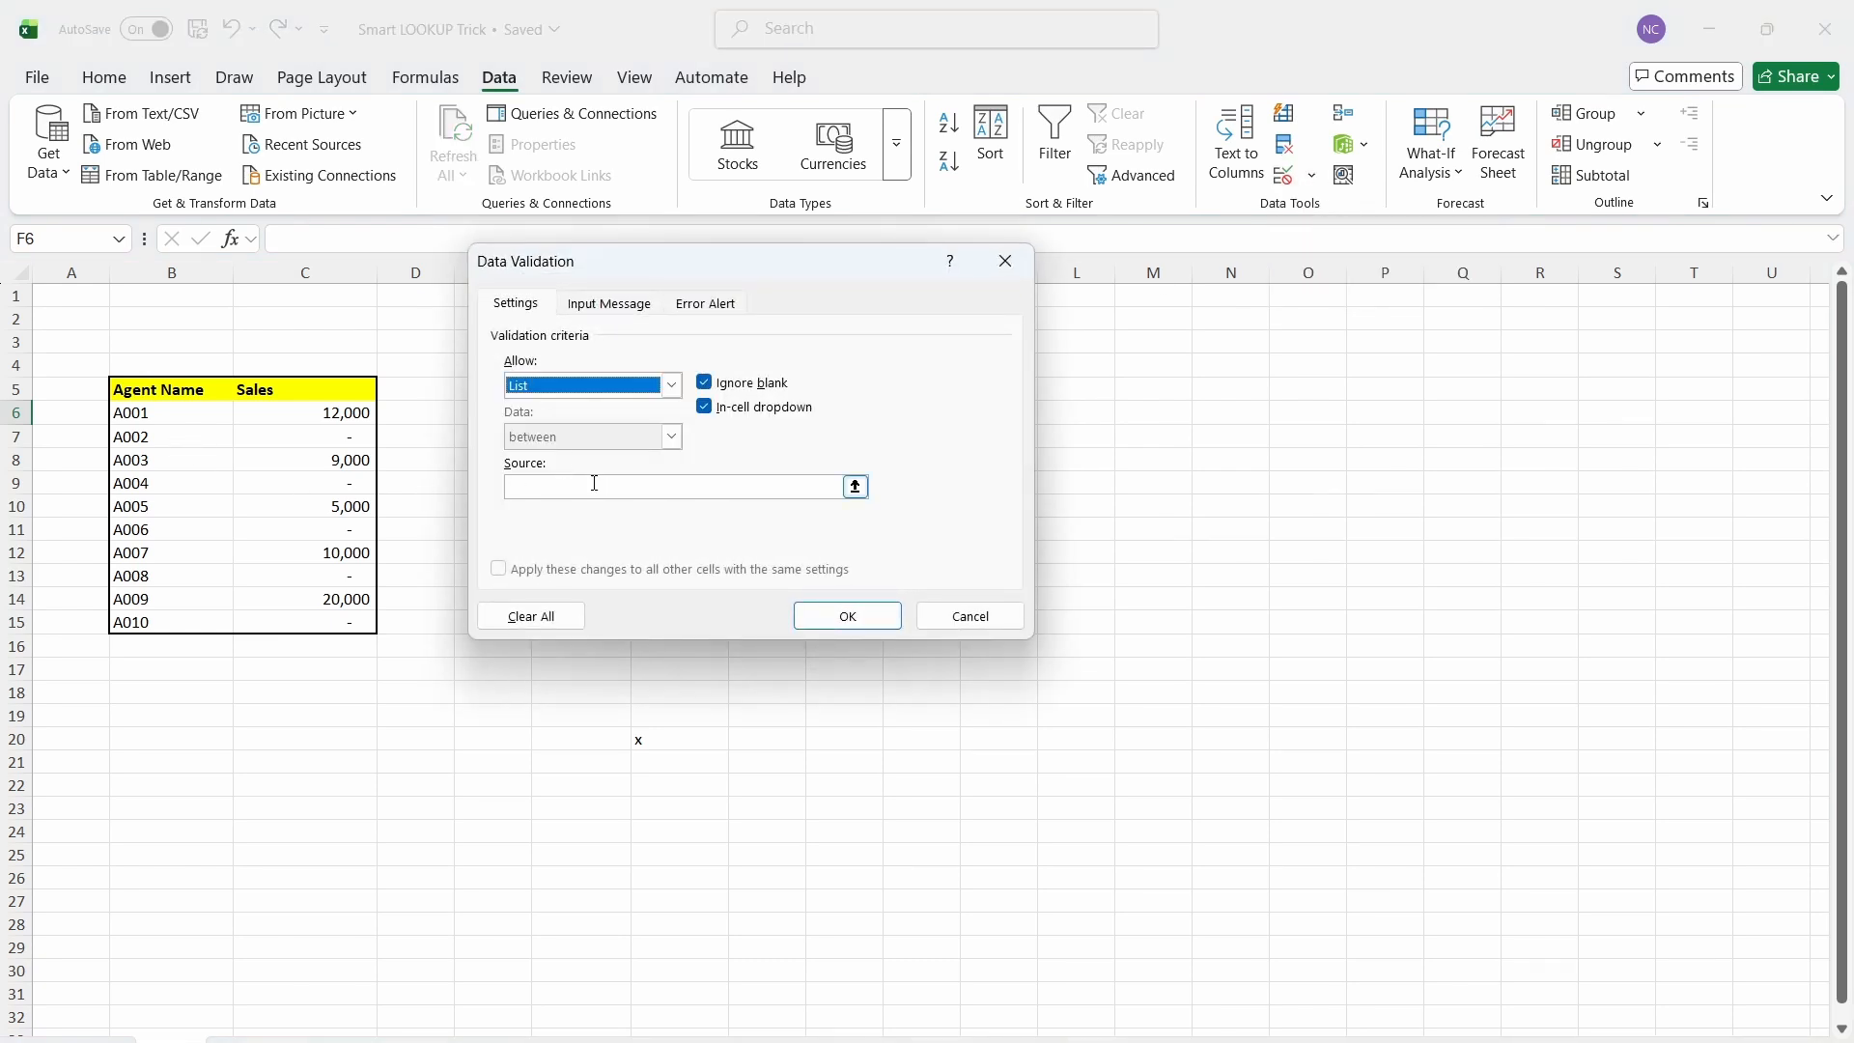
left_click(592, 485)
left_click_drag(154, 417, 152, 621)
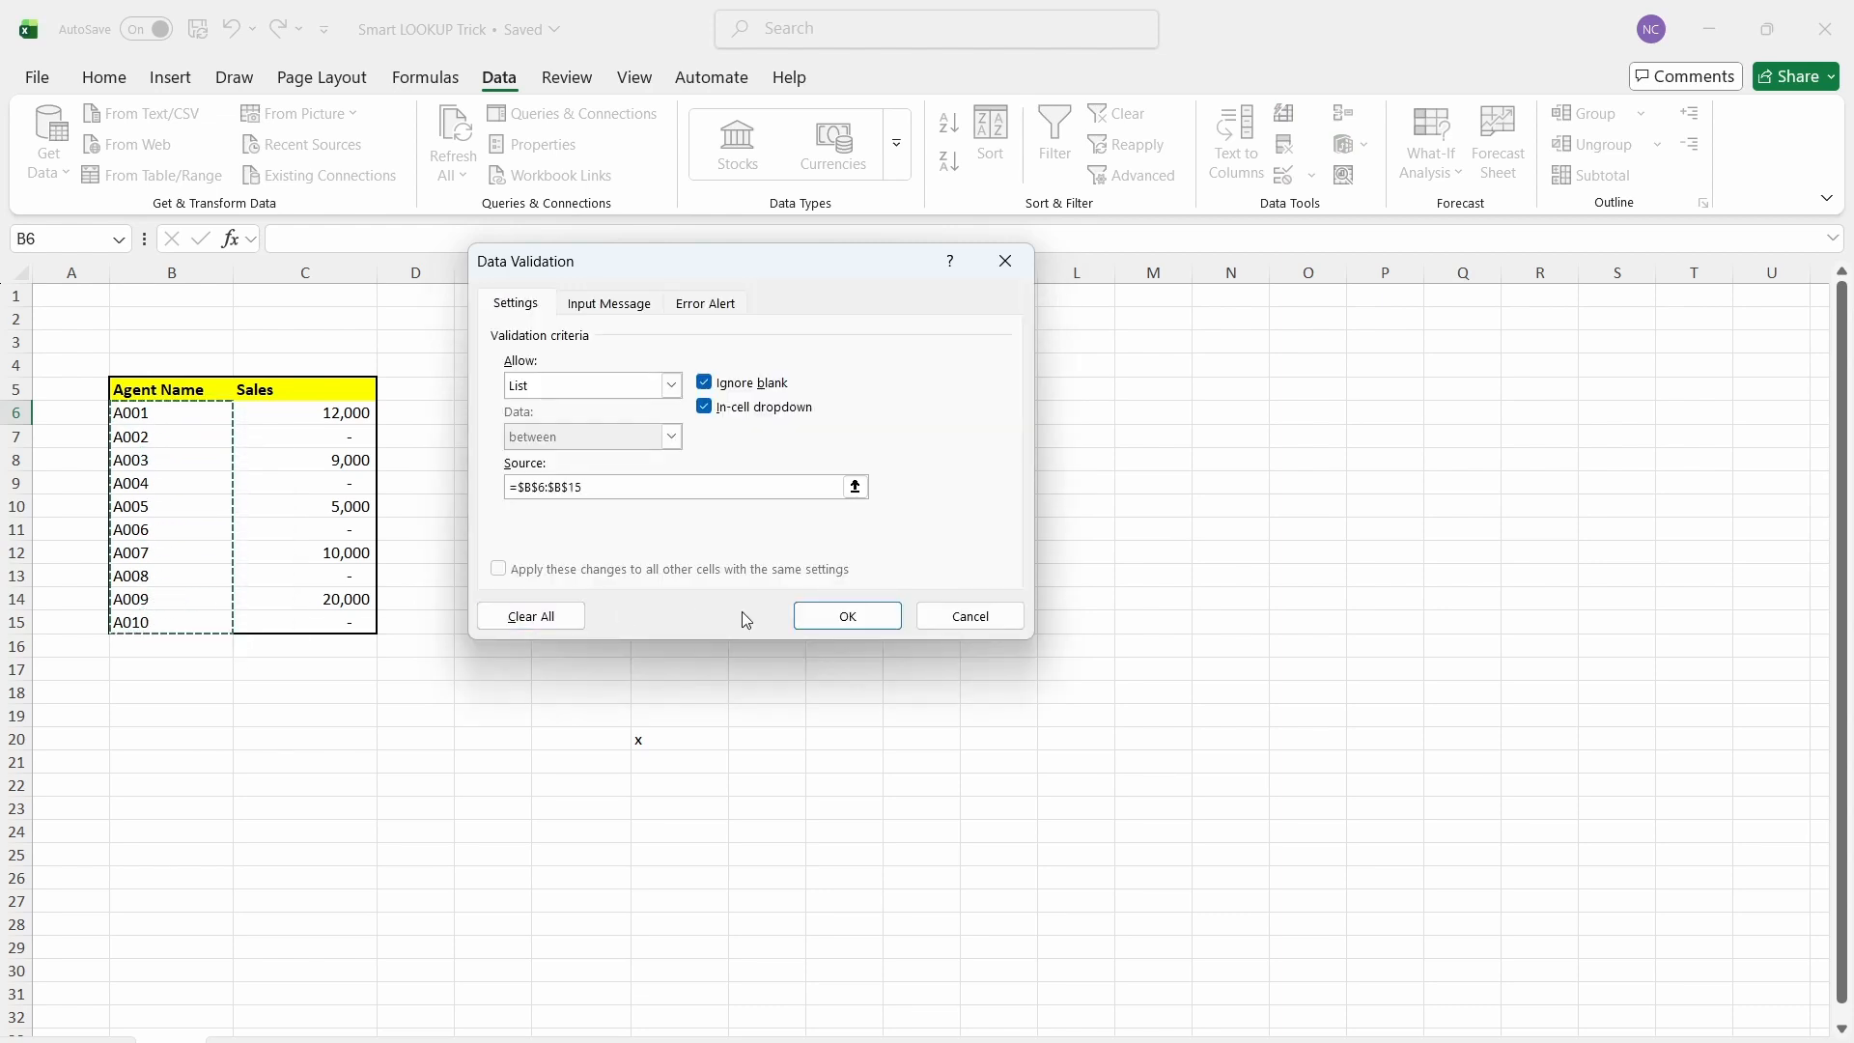
left_click(838, 617)
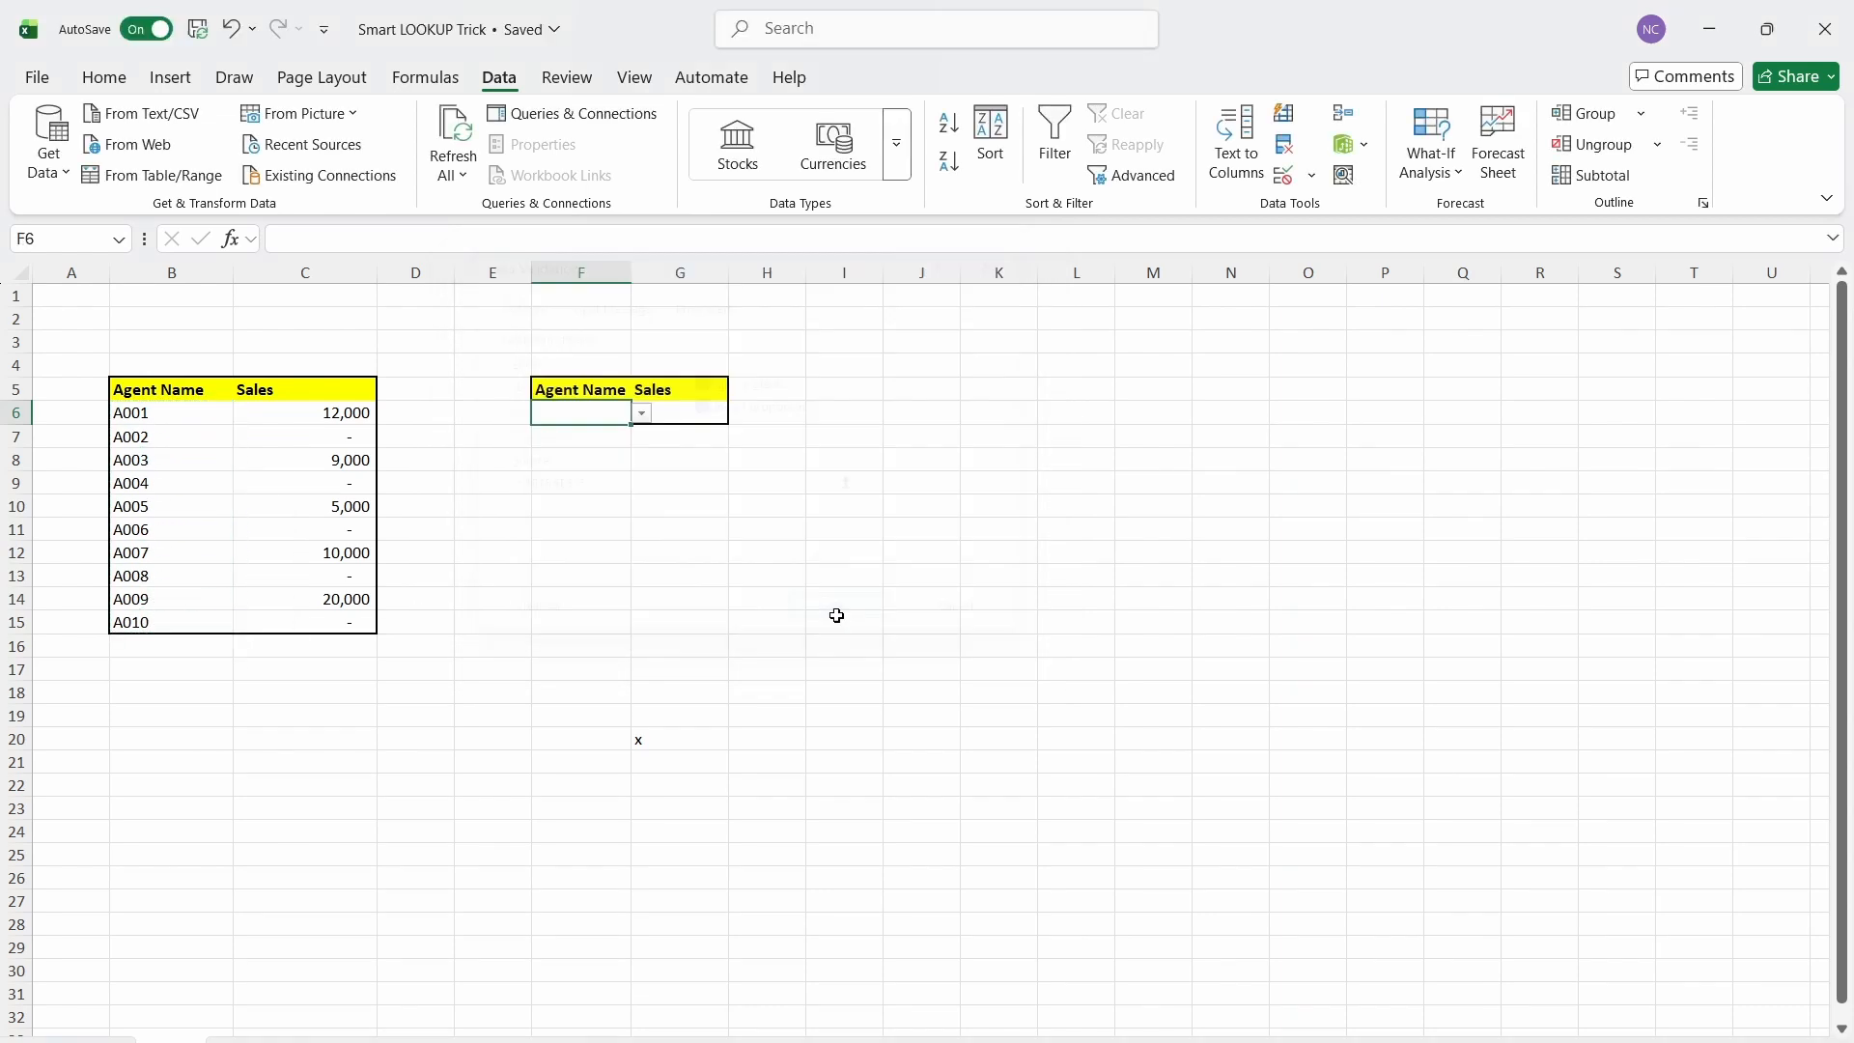
- Try agent A004 in the F6 dropdown and change the selection to A006
left_click(641, 413)
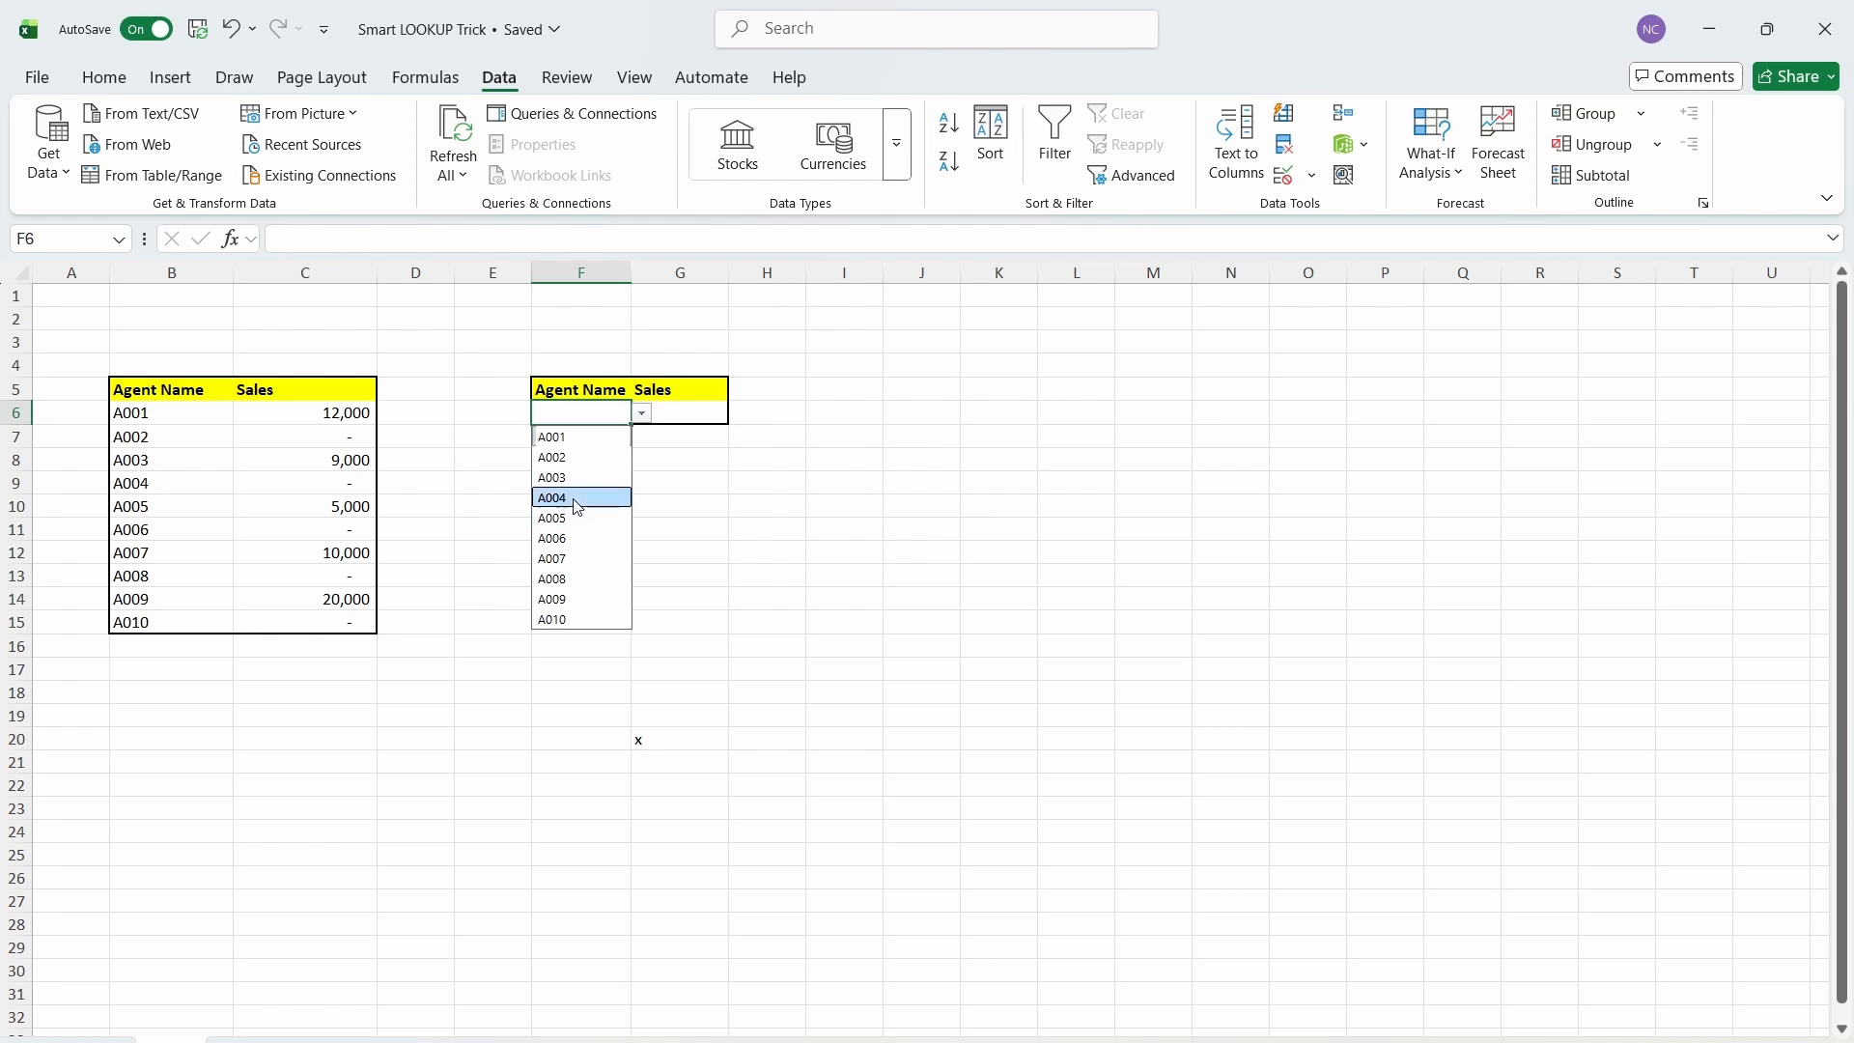
left_click(583, 490)
left_click(641, 413)
left_click(583, 537)
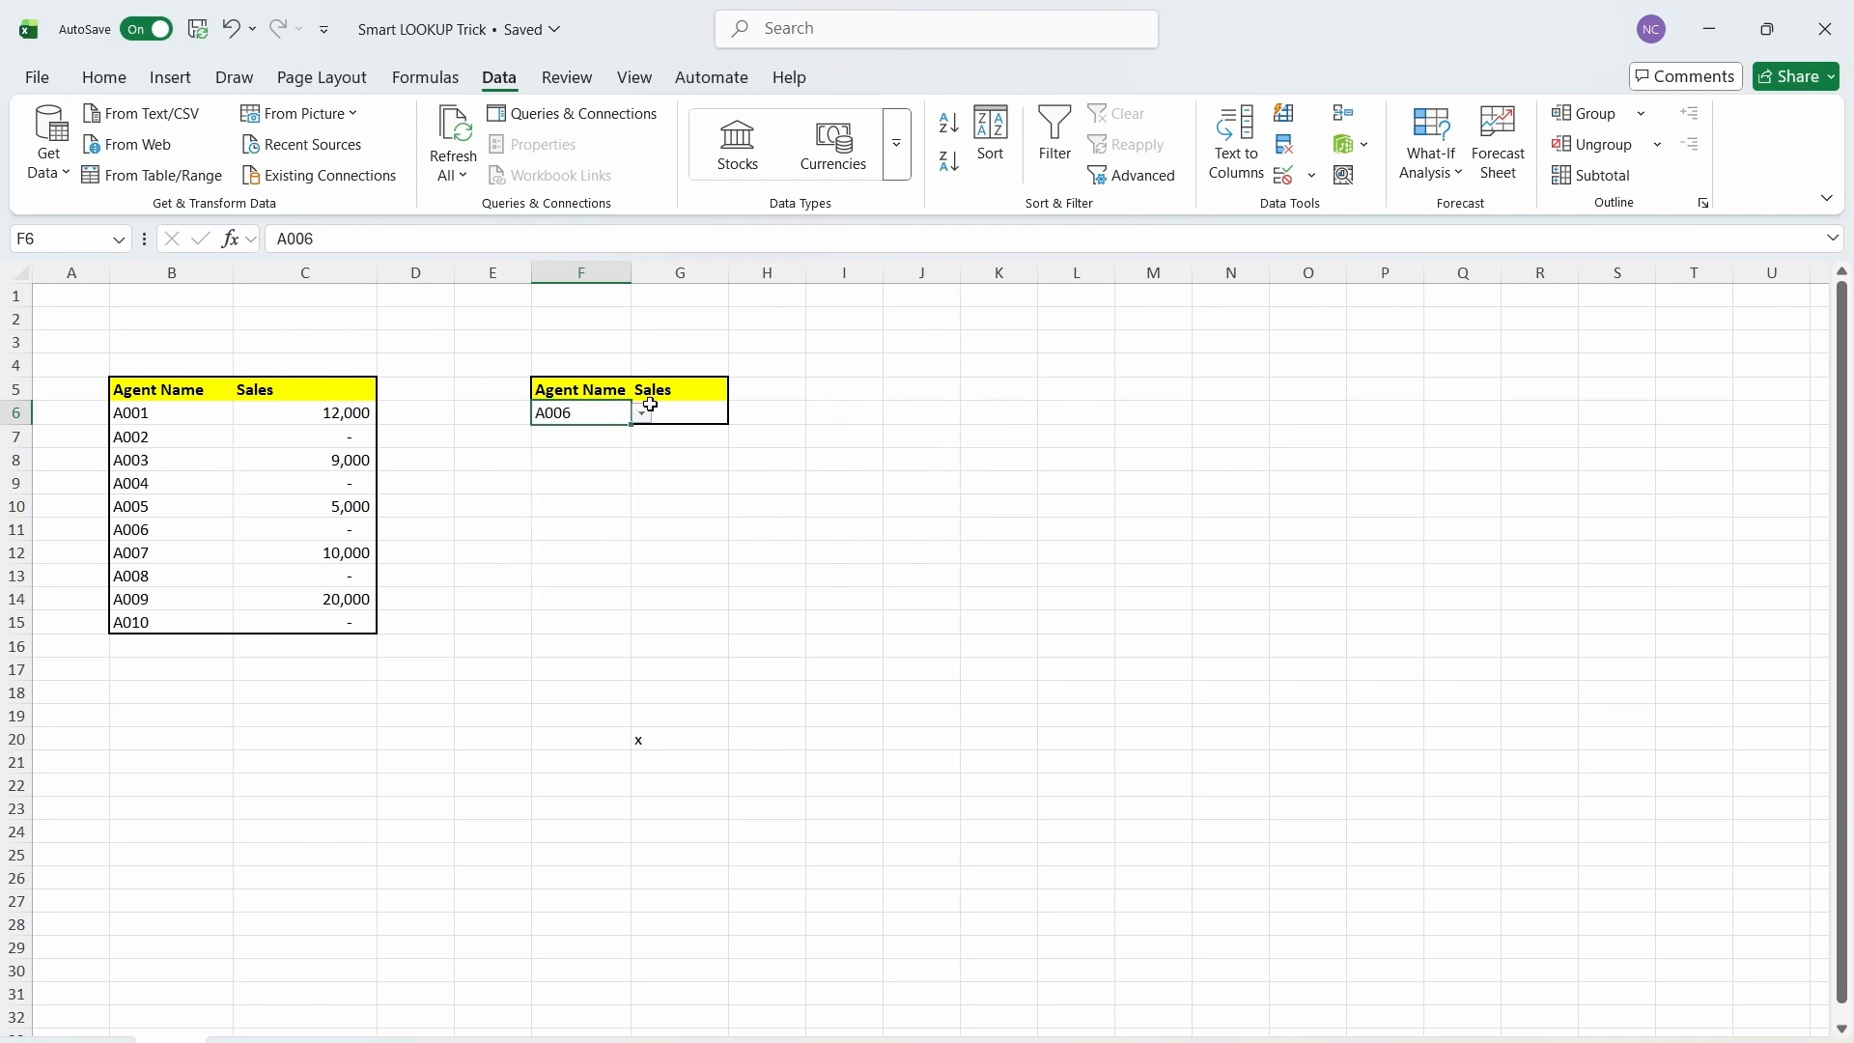
- Enter =LOOKUP(F6,B:B,C:C) in cell G6 to retrieve the selected agent's sales
left_click(673, 411)
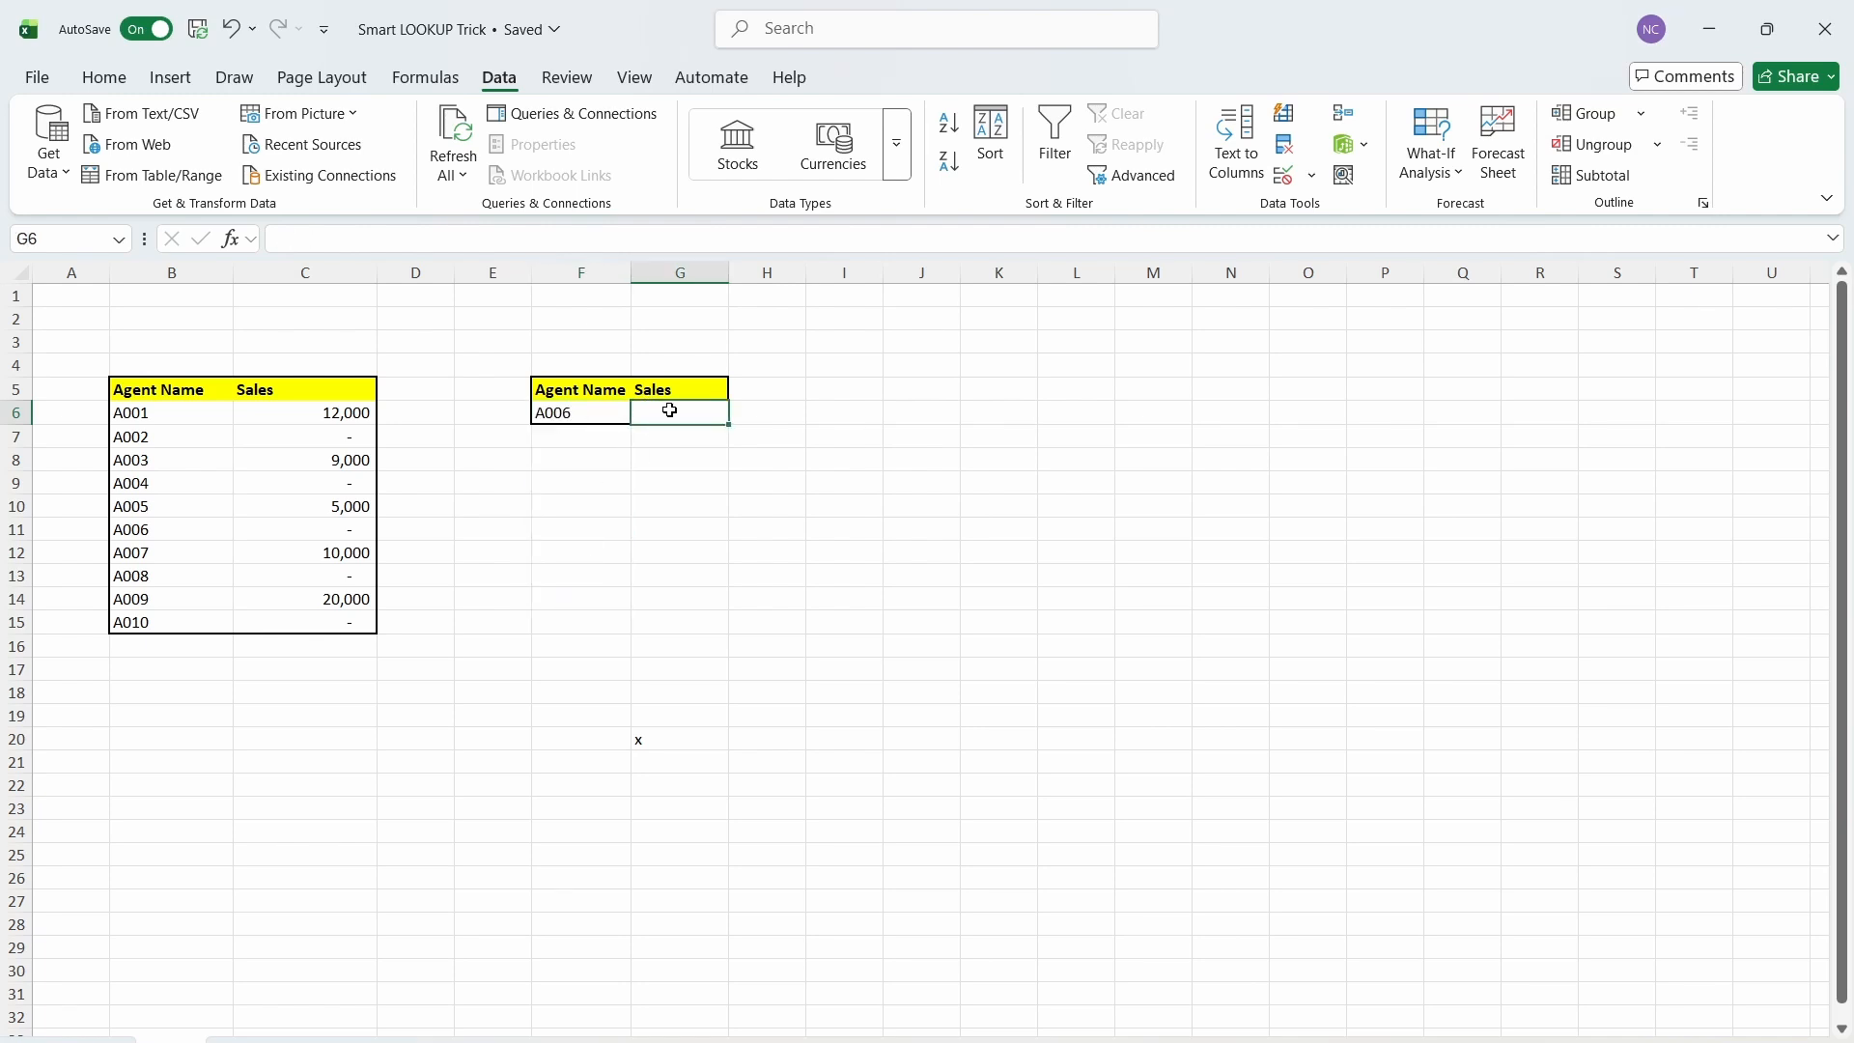
type("=")
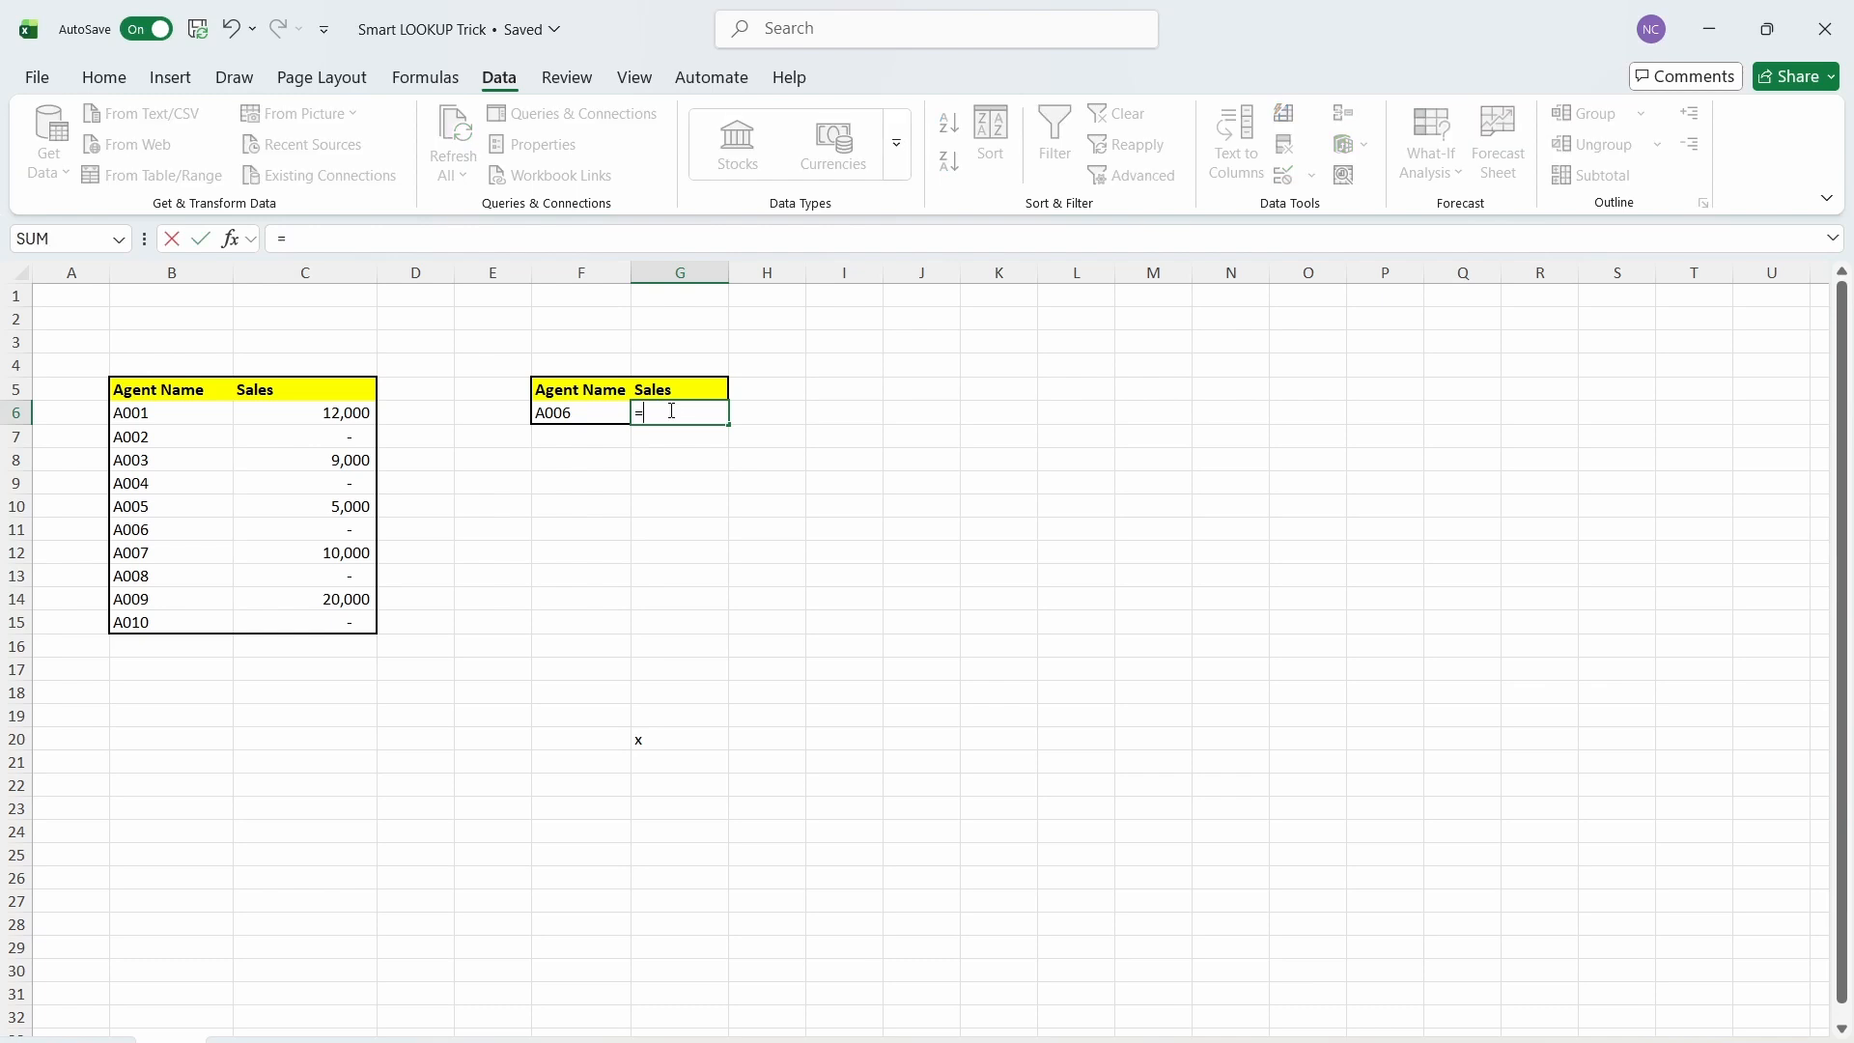
type("look")
key("Tab")
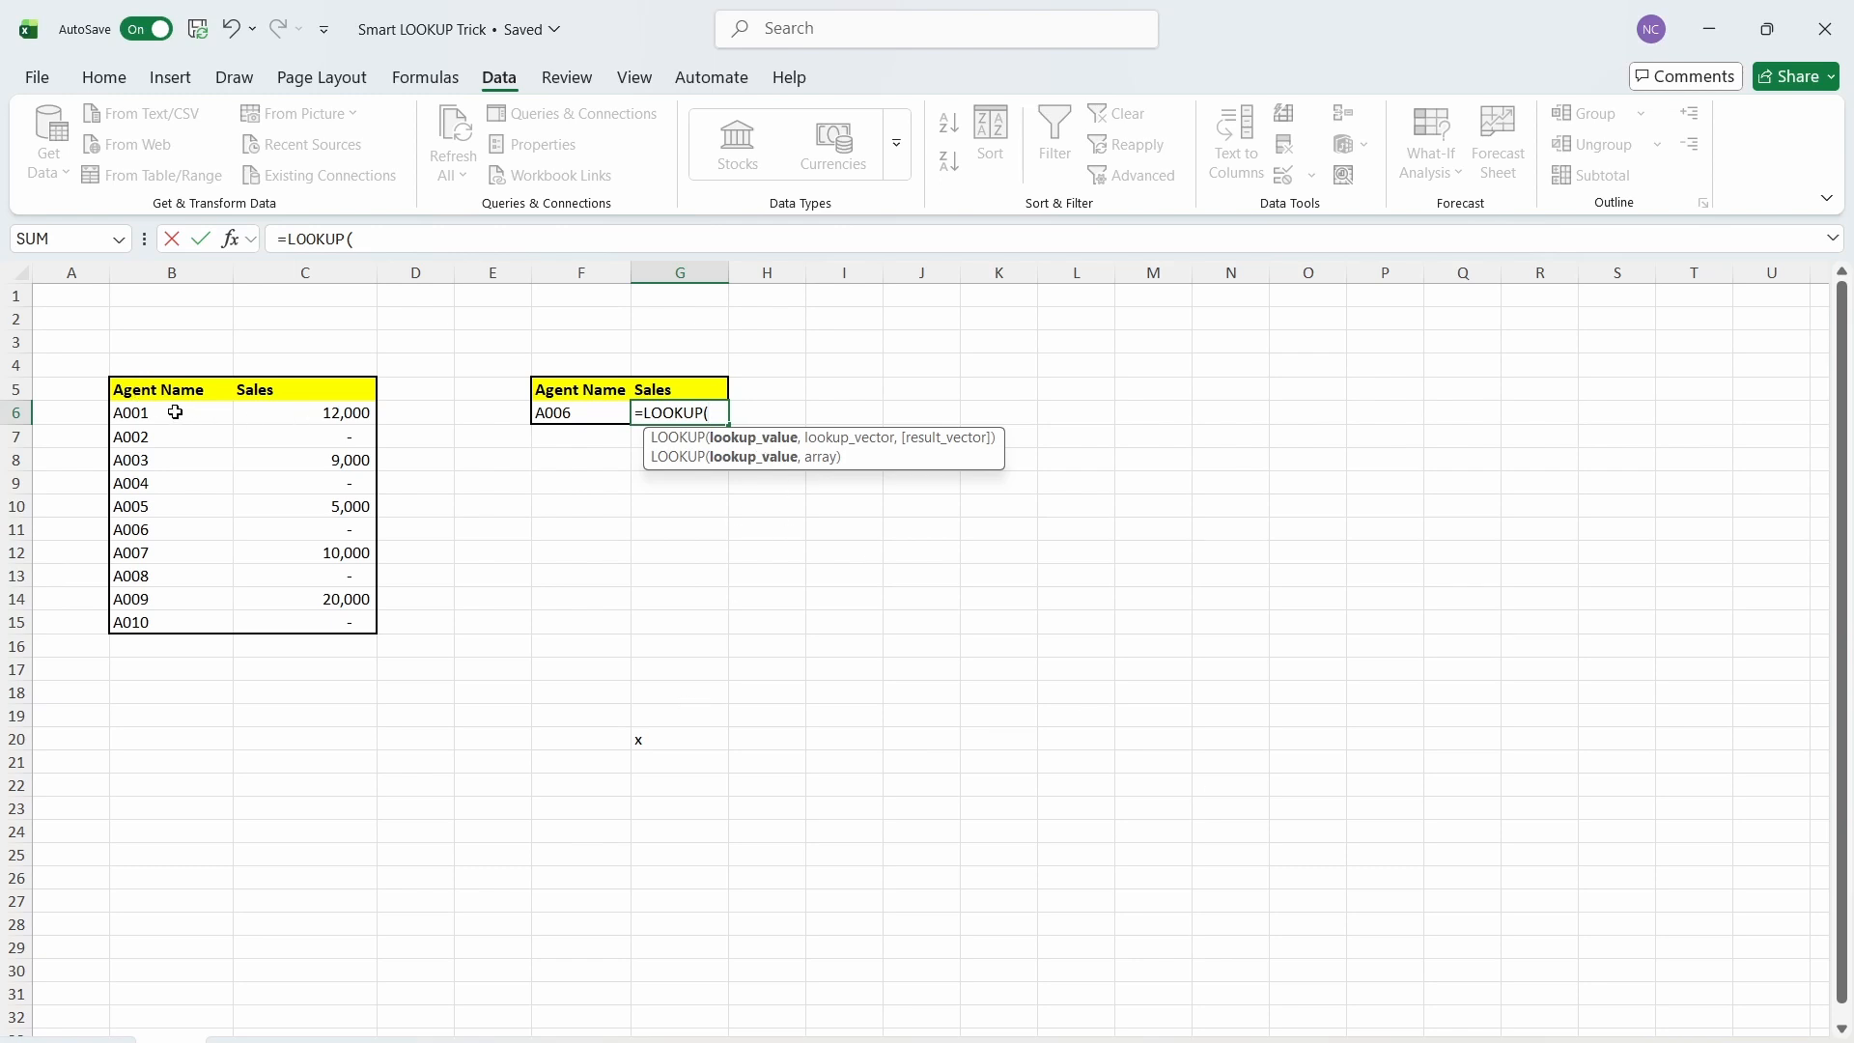
left_click(558, 414)
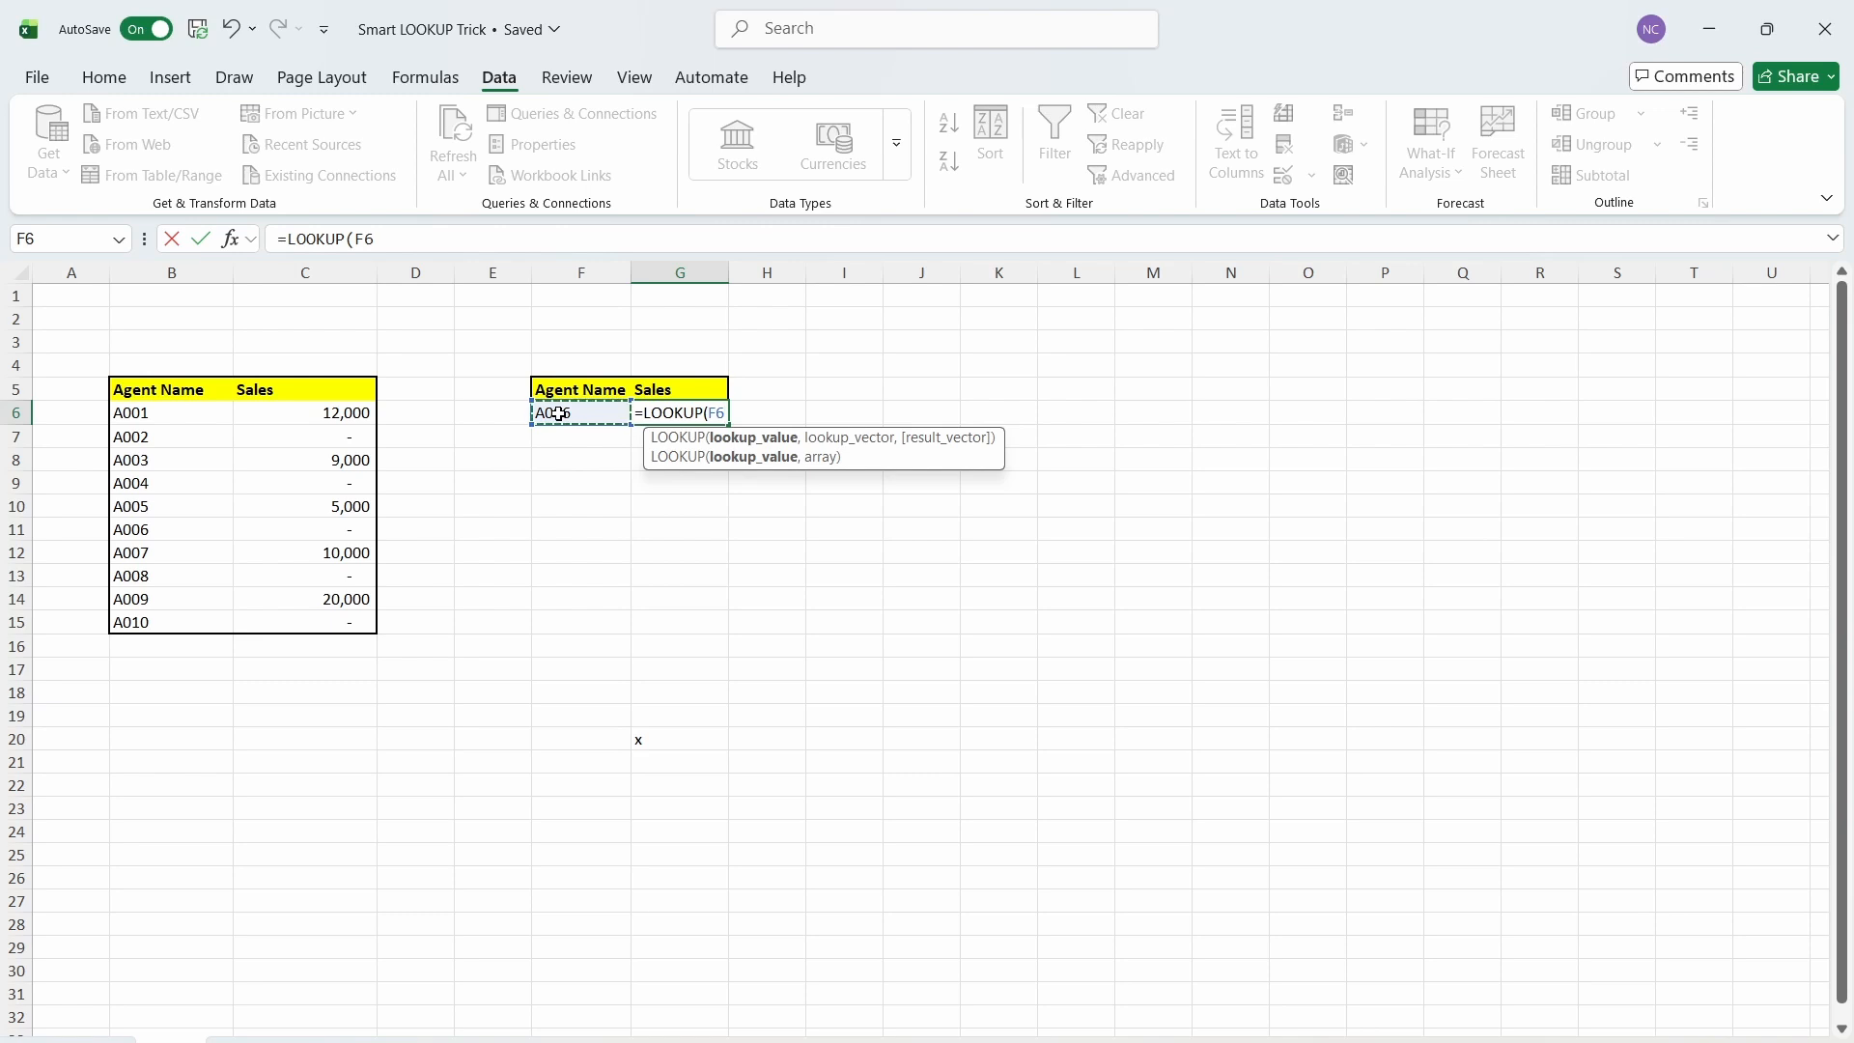
type(",")
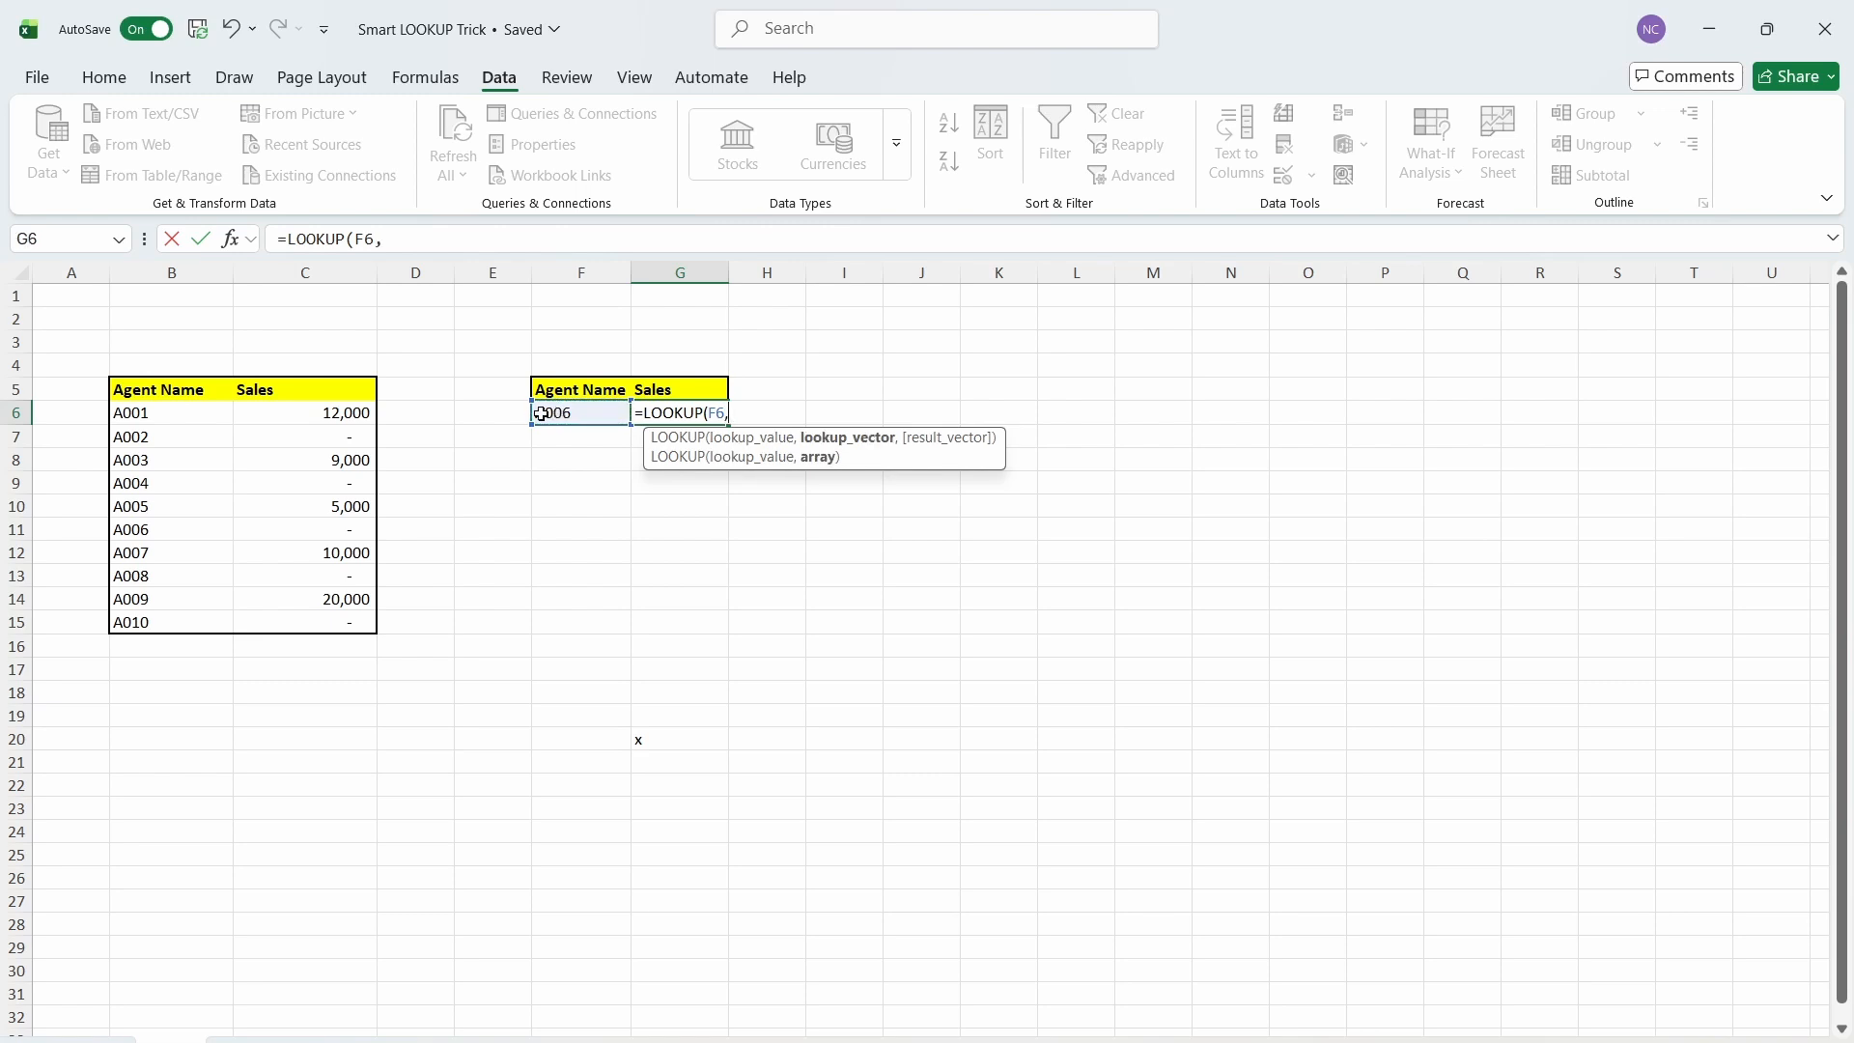
left_click(154, 271)
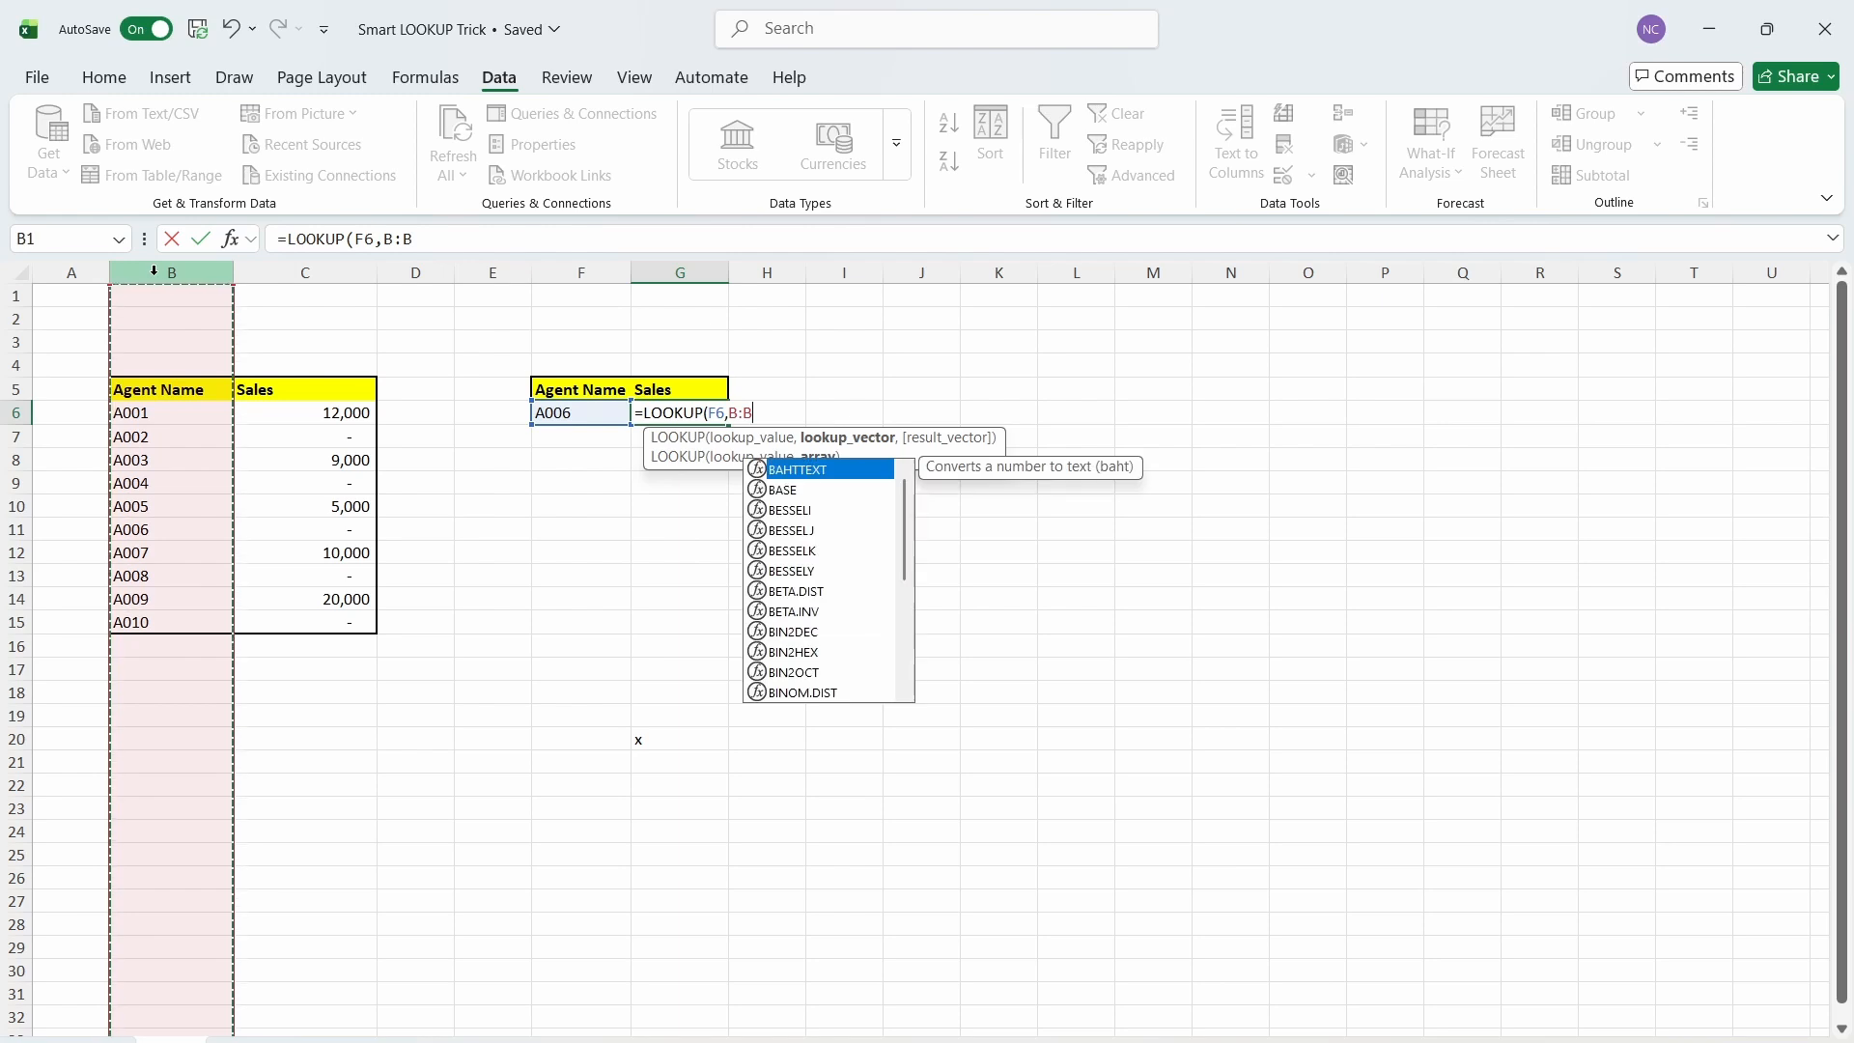
type(",")
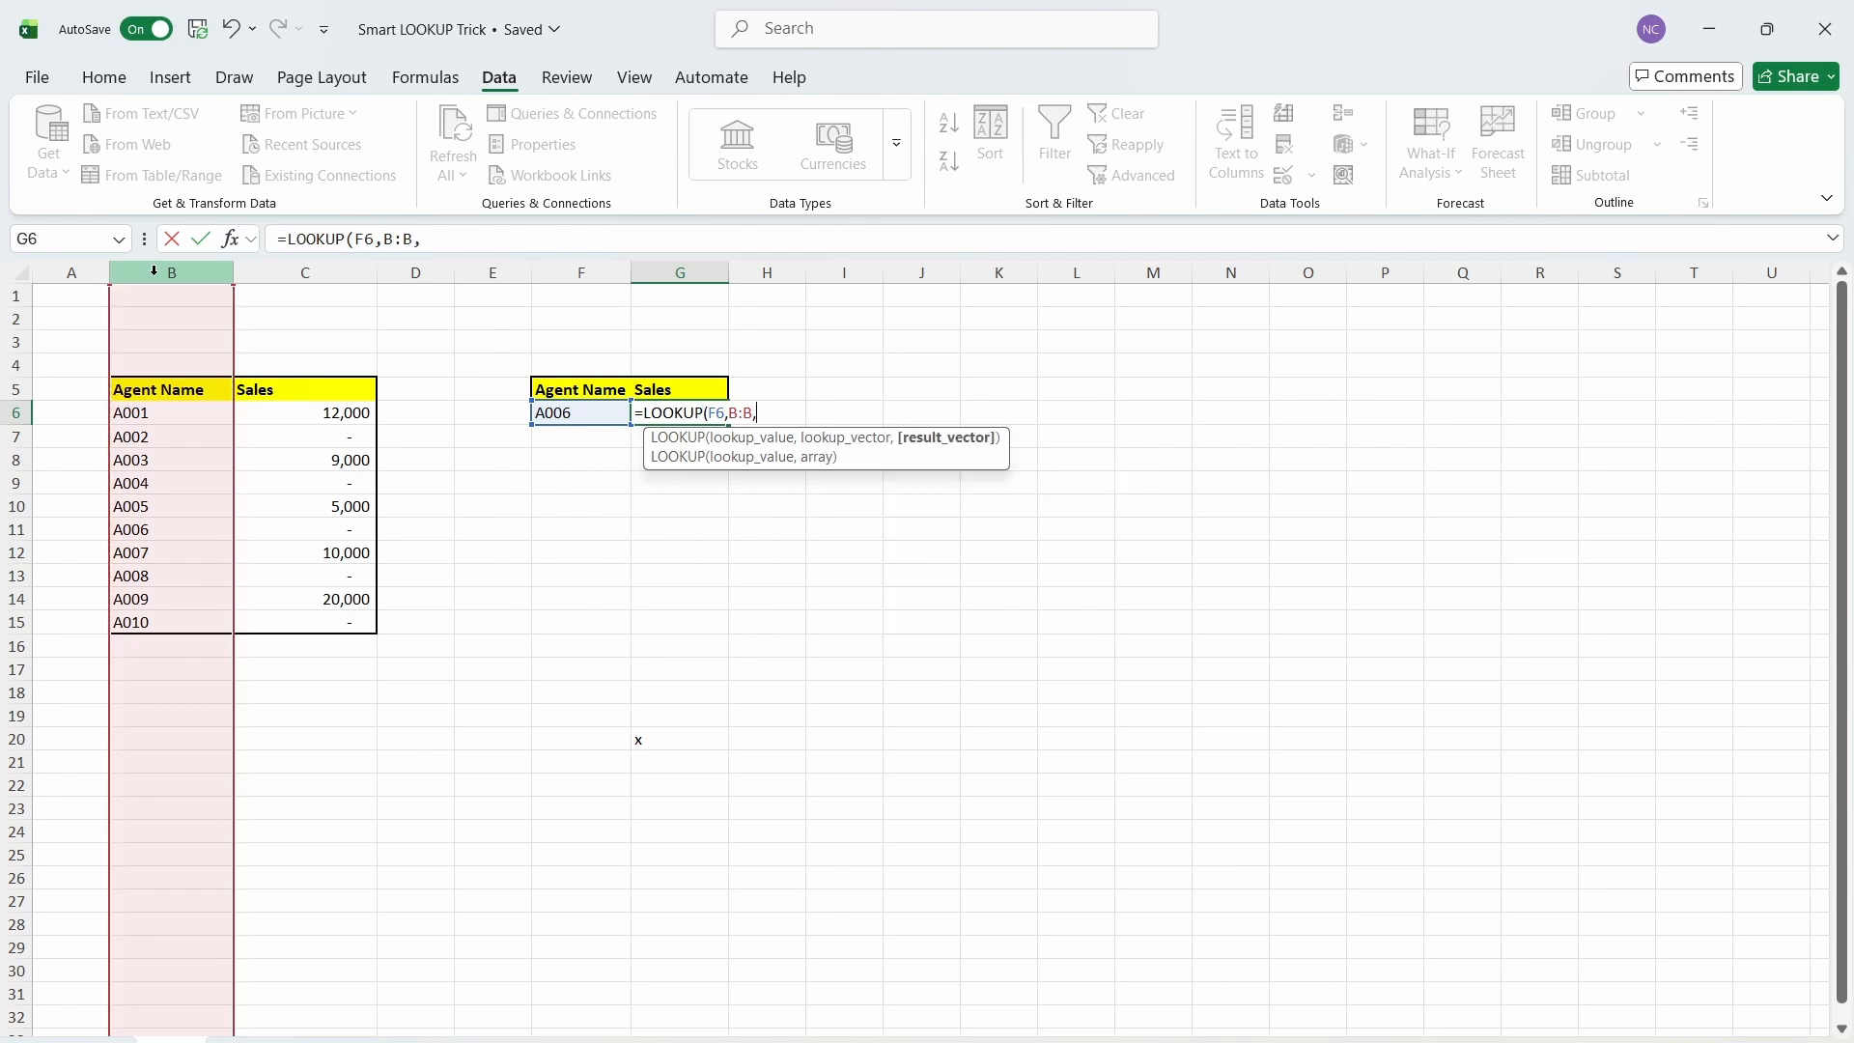
left_click(306, 271)
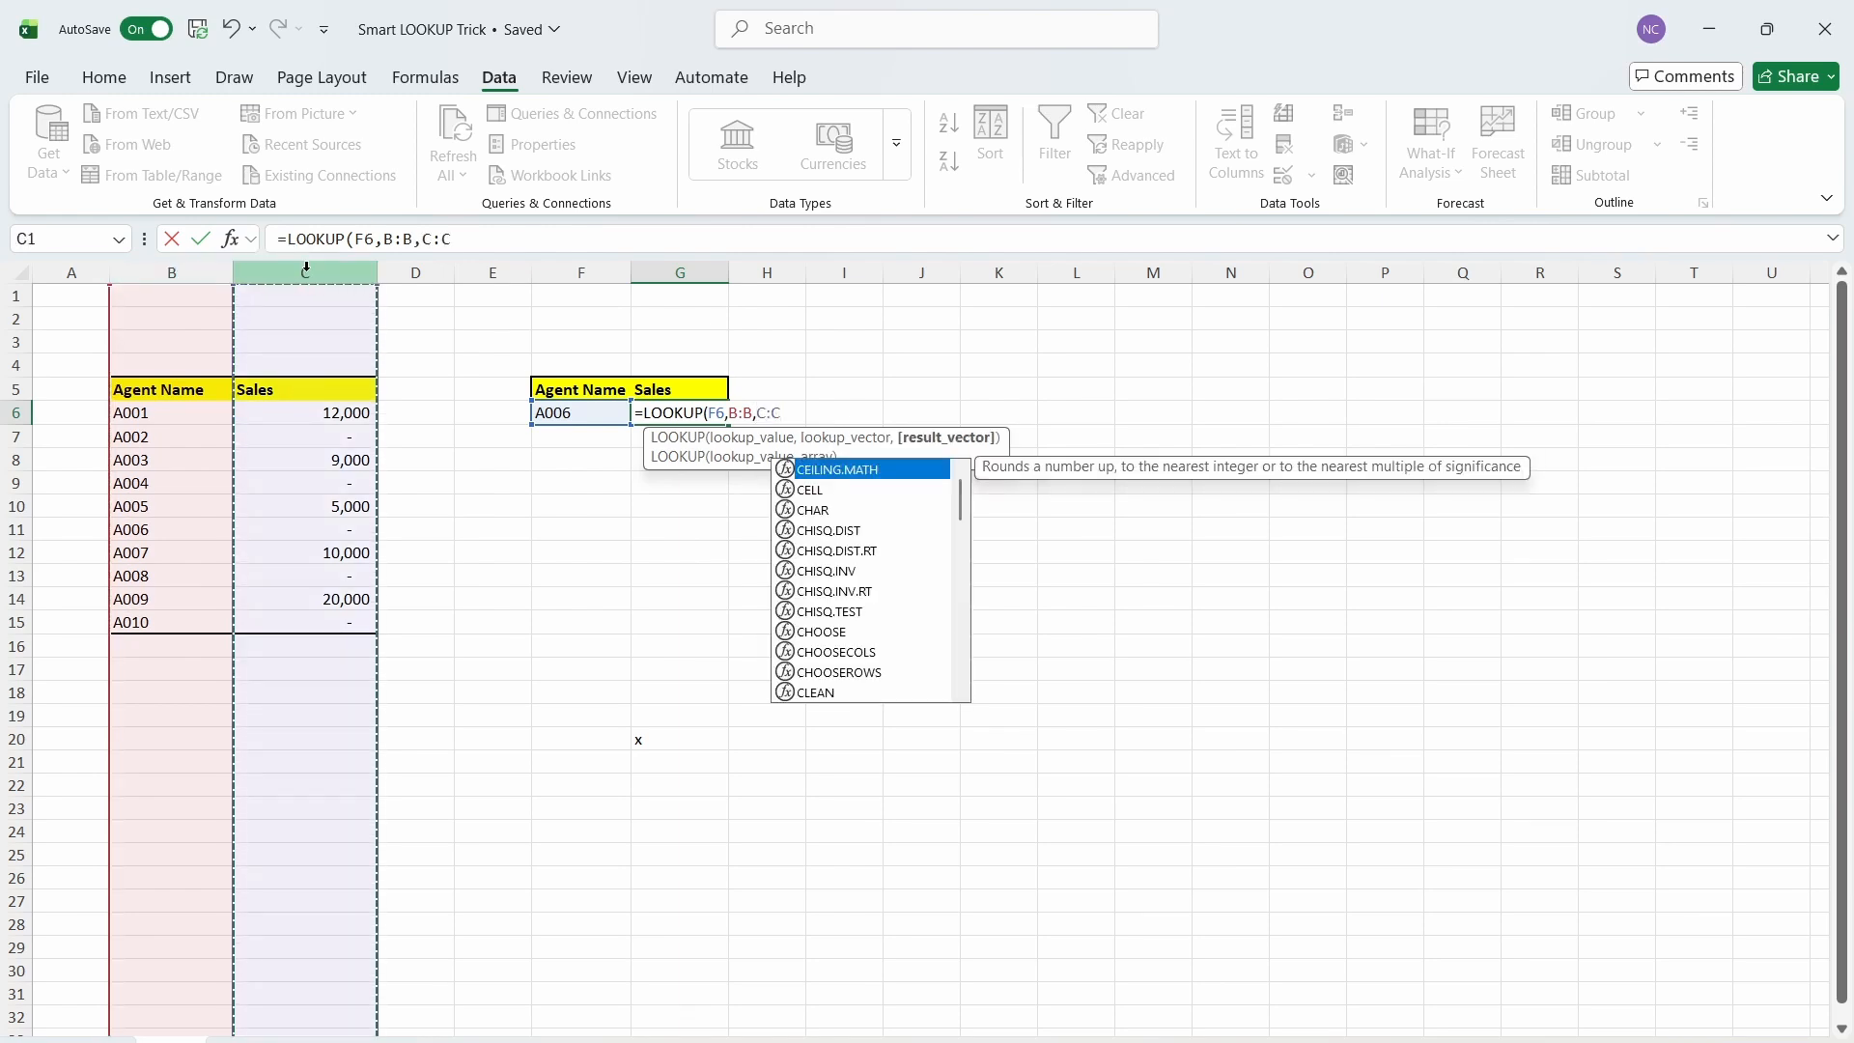
type(")")
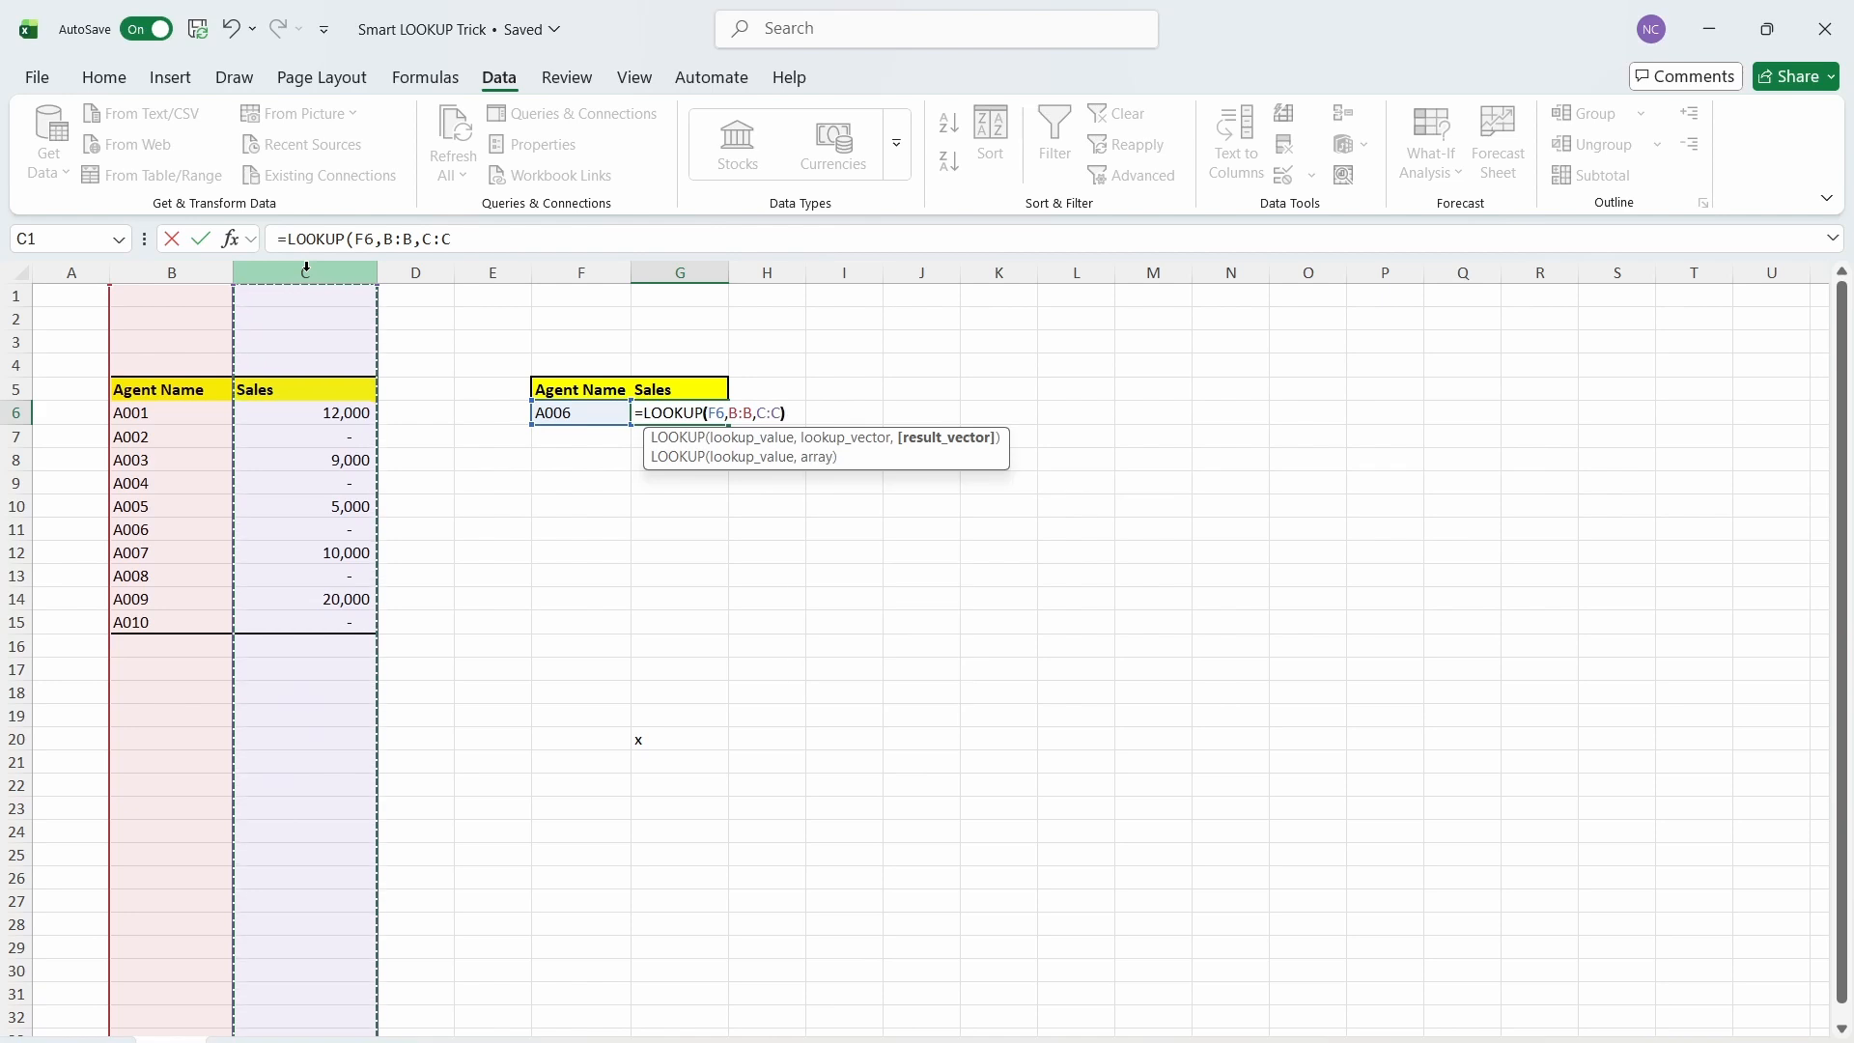
key("Return")
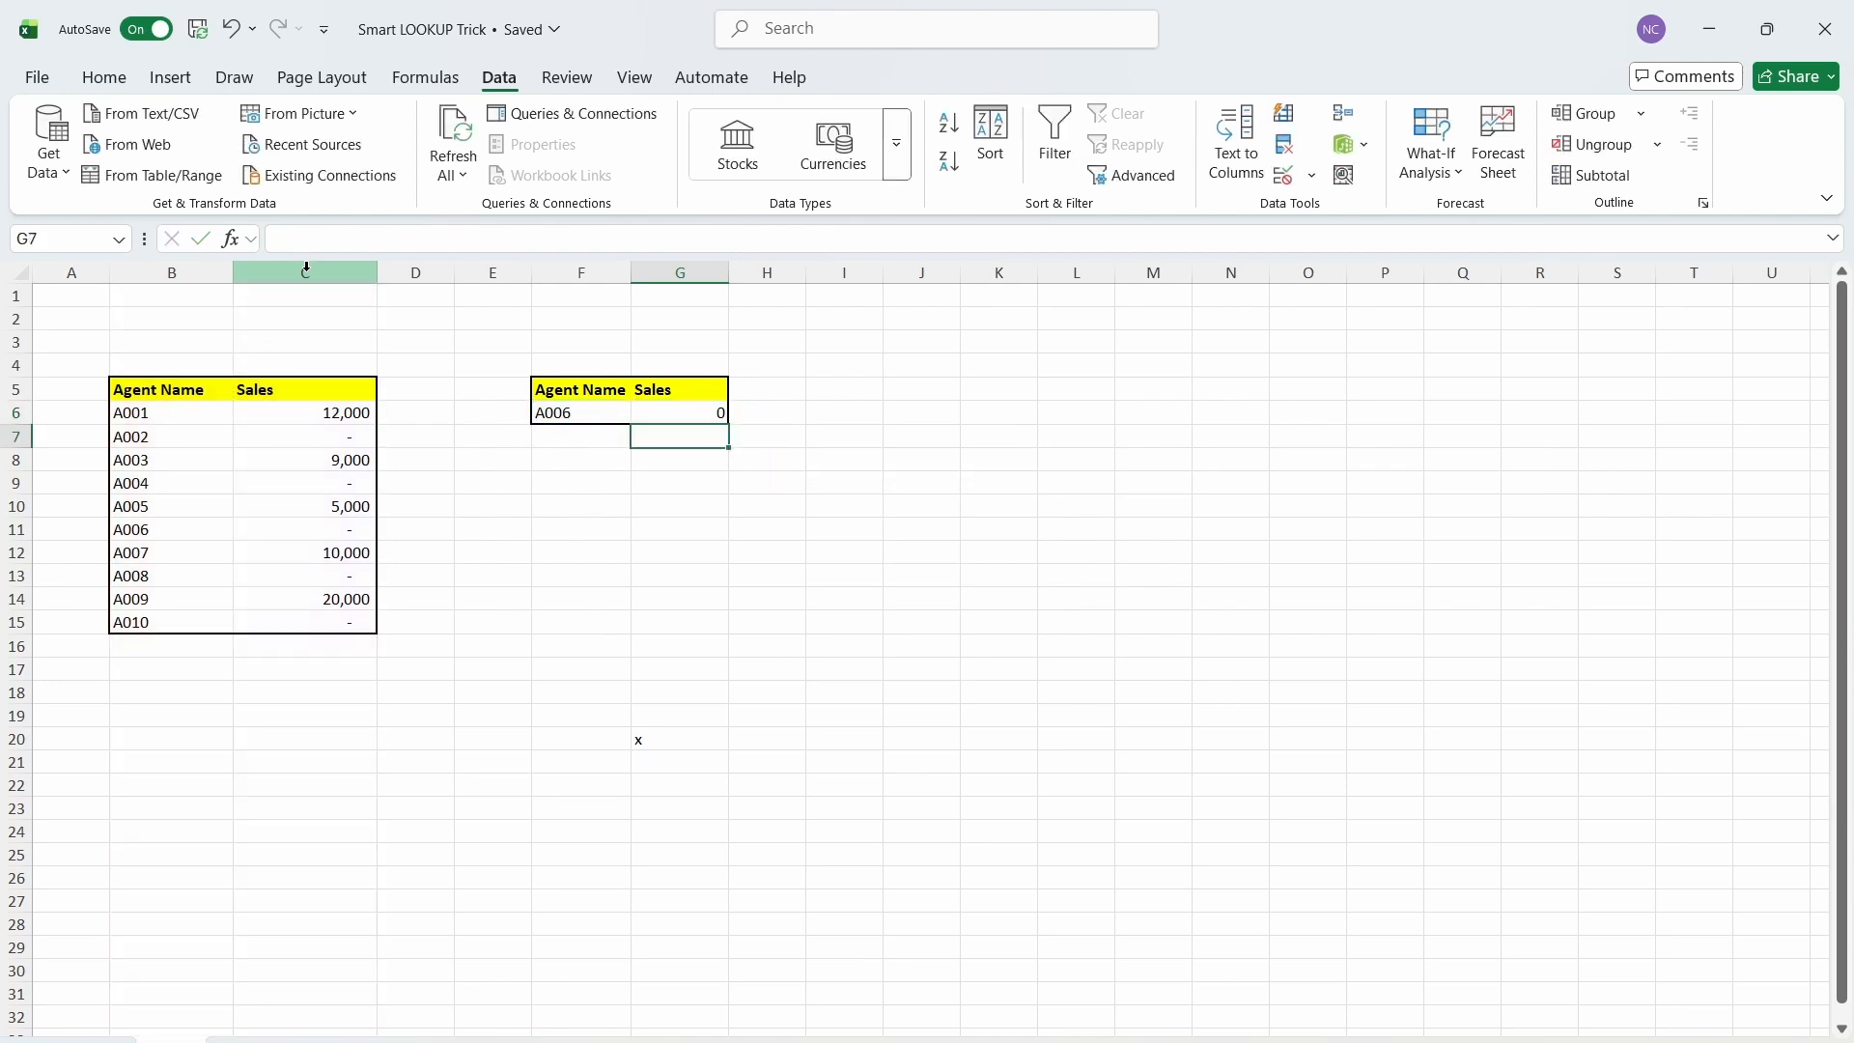
- Check the sales returned for A006 against the agent table, and change the F6 selection to A007 to test the lookup
left_click(561, 417)
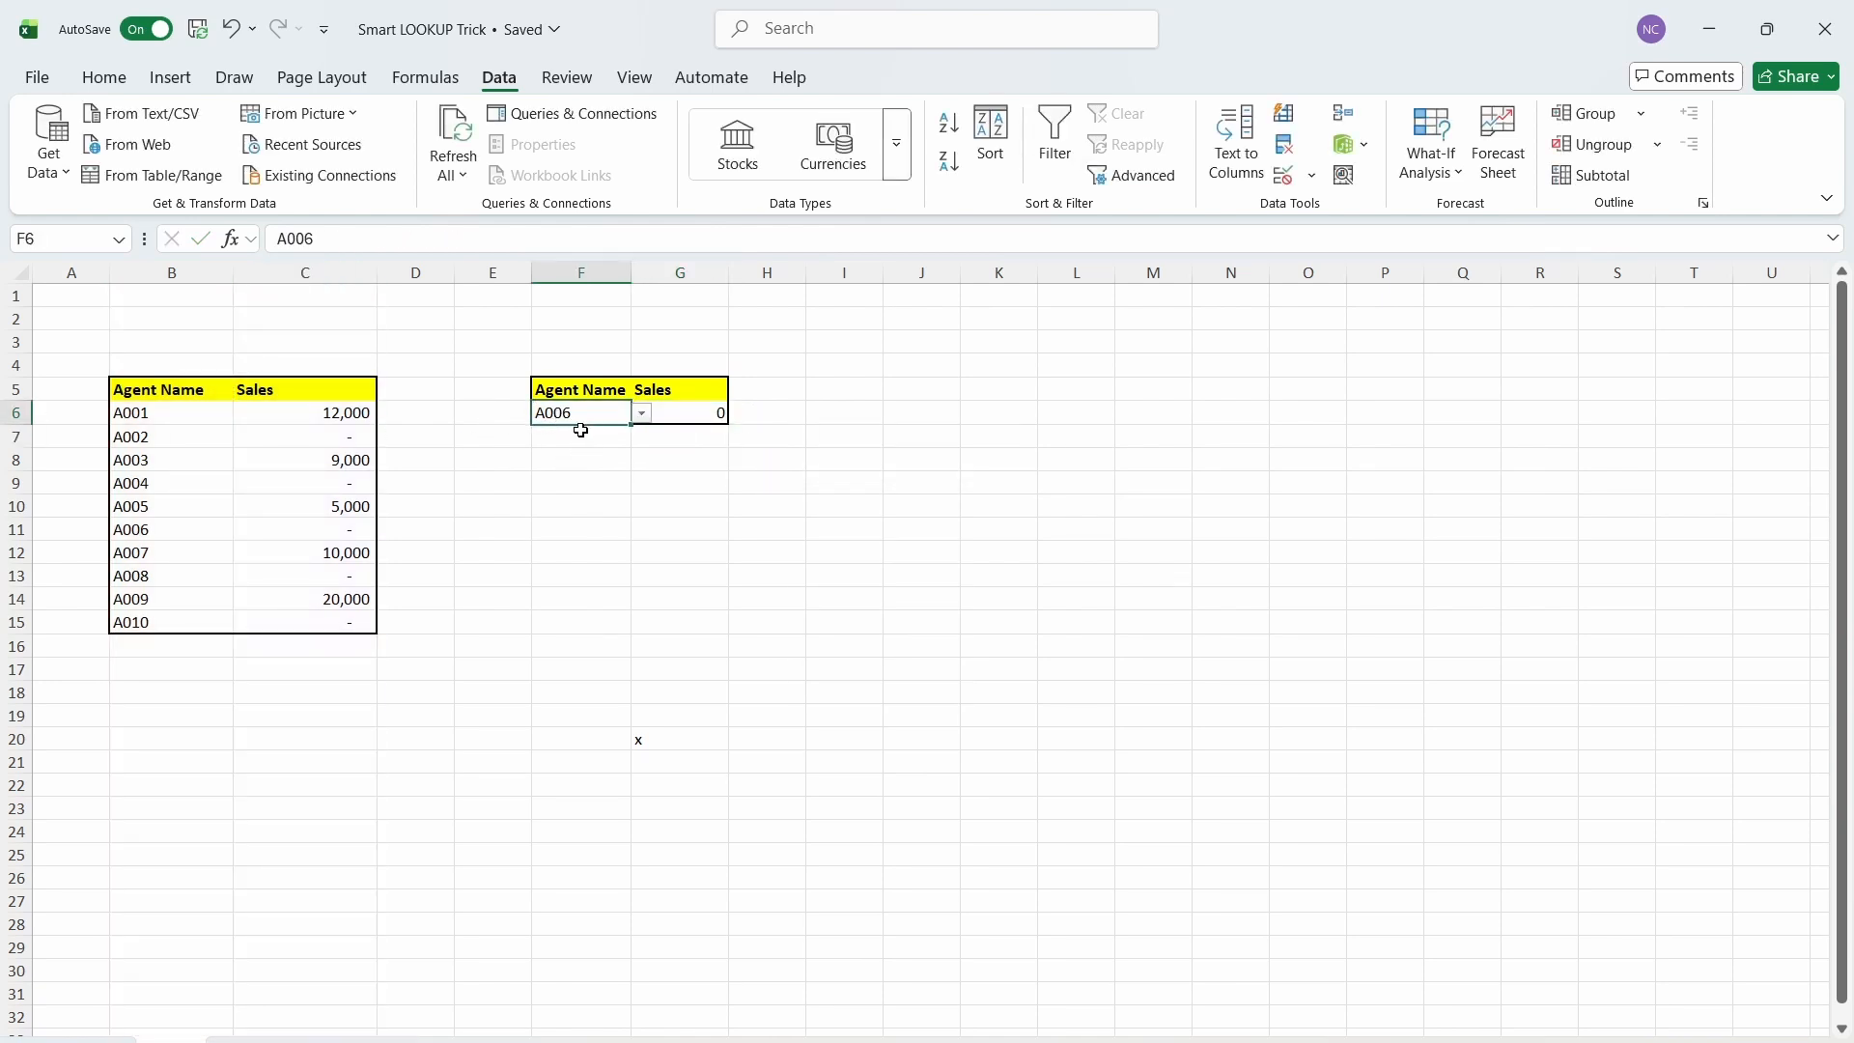
left_click(350, 534)
left_click_drag(177, 533, 328, 550)
left_click(619, 411)
left_click(642, 413)
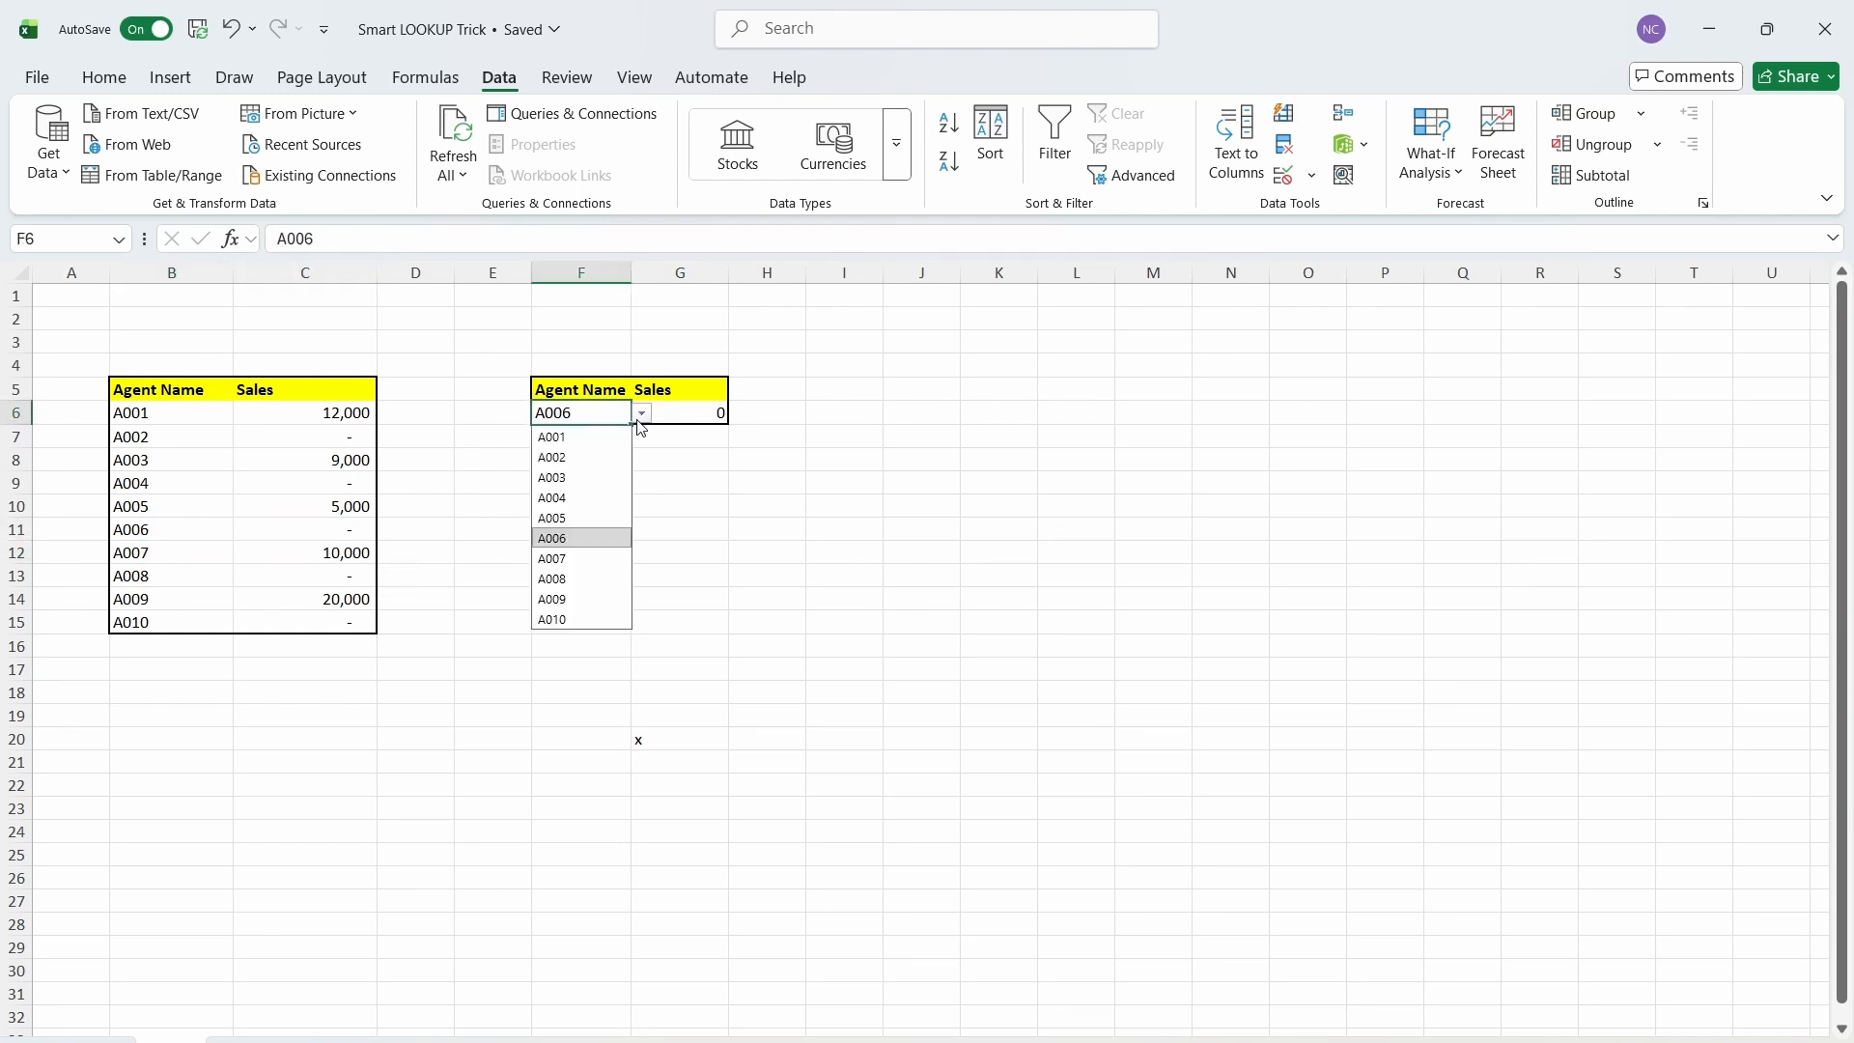
left_click(608, 551)
left_click(351, 555)
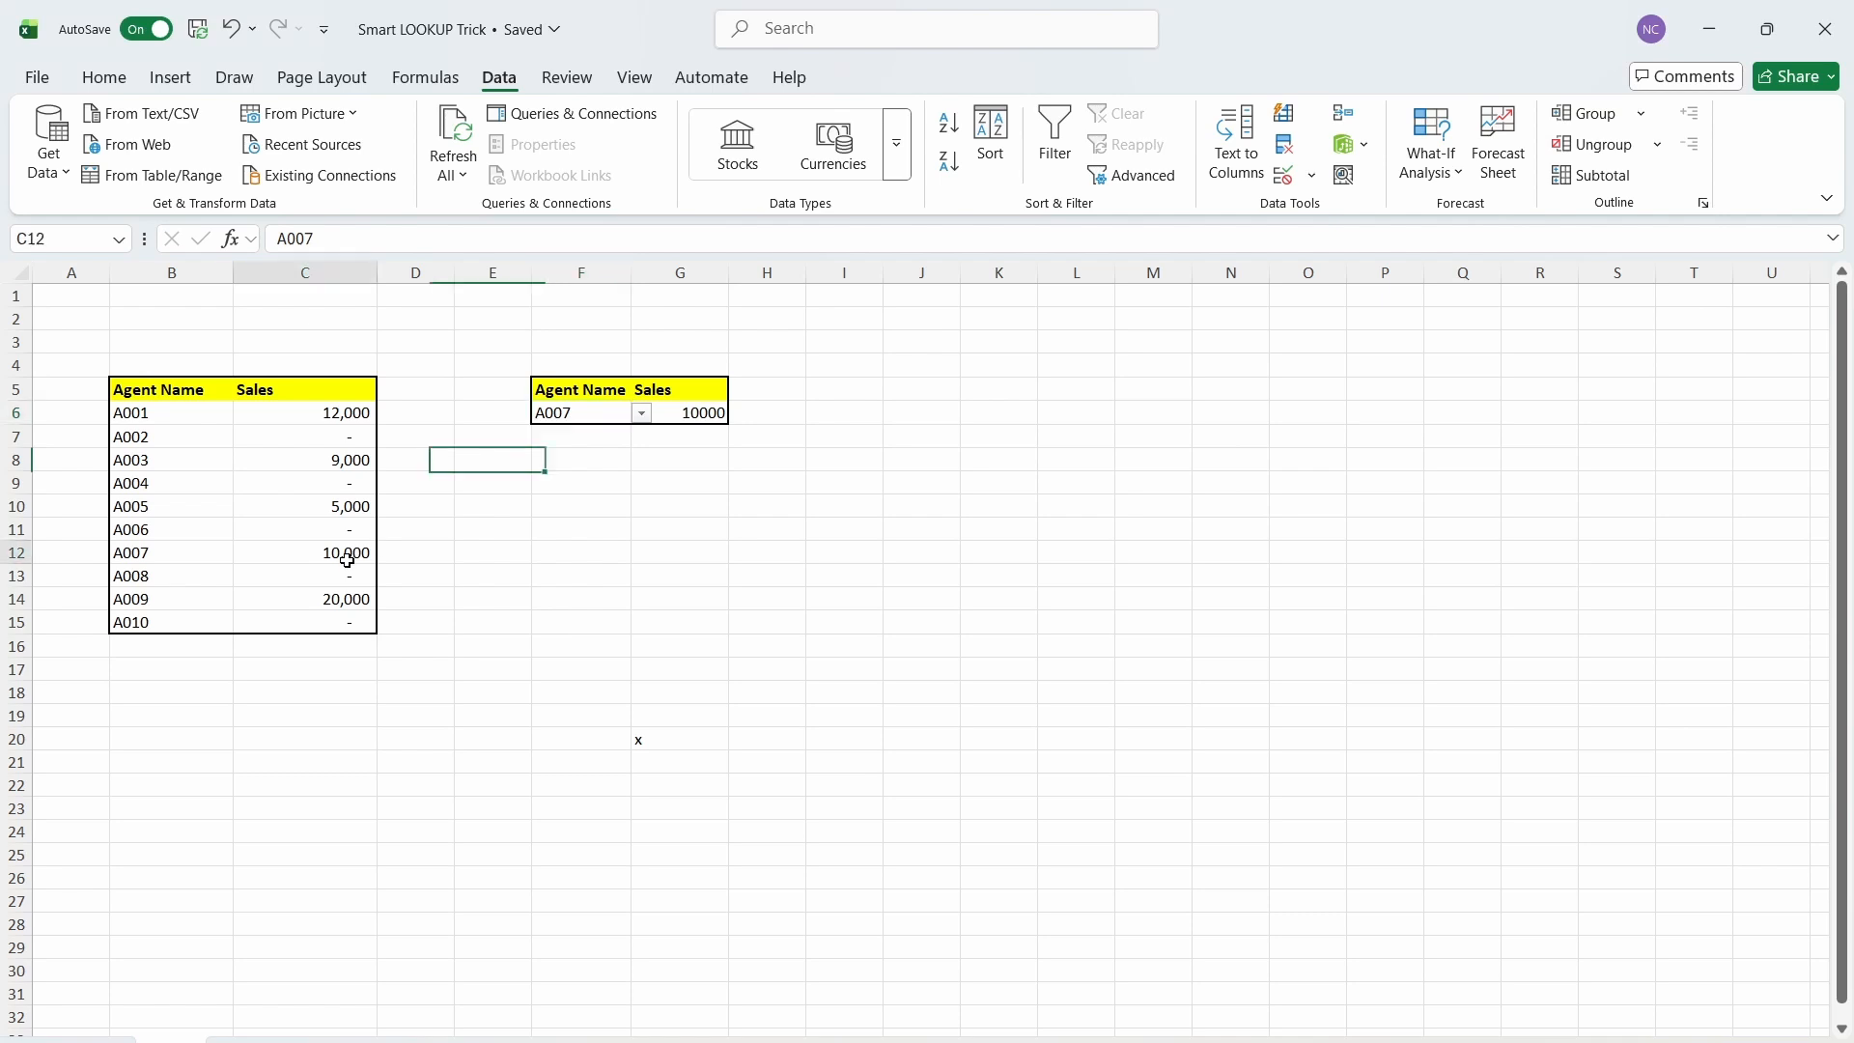
left_click(683, 415)
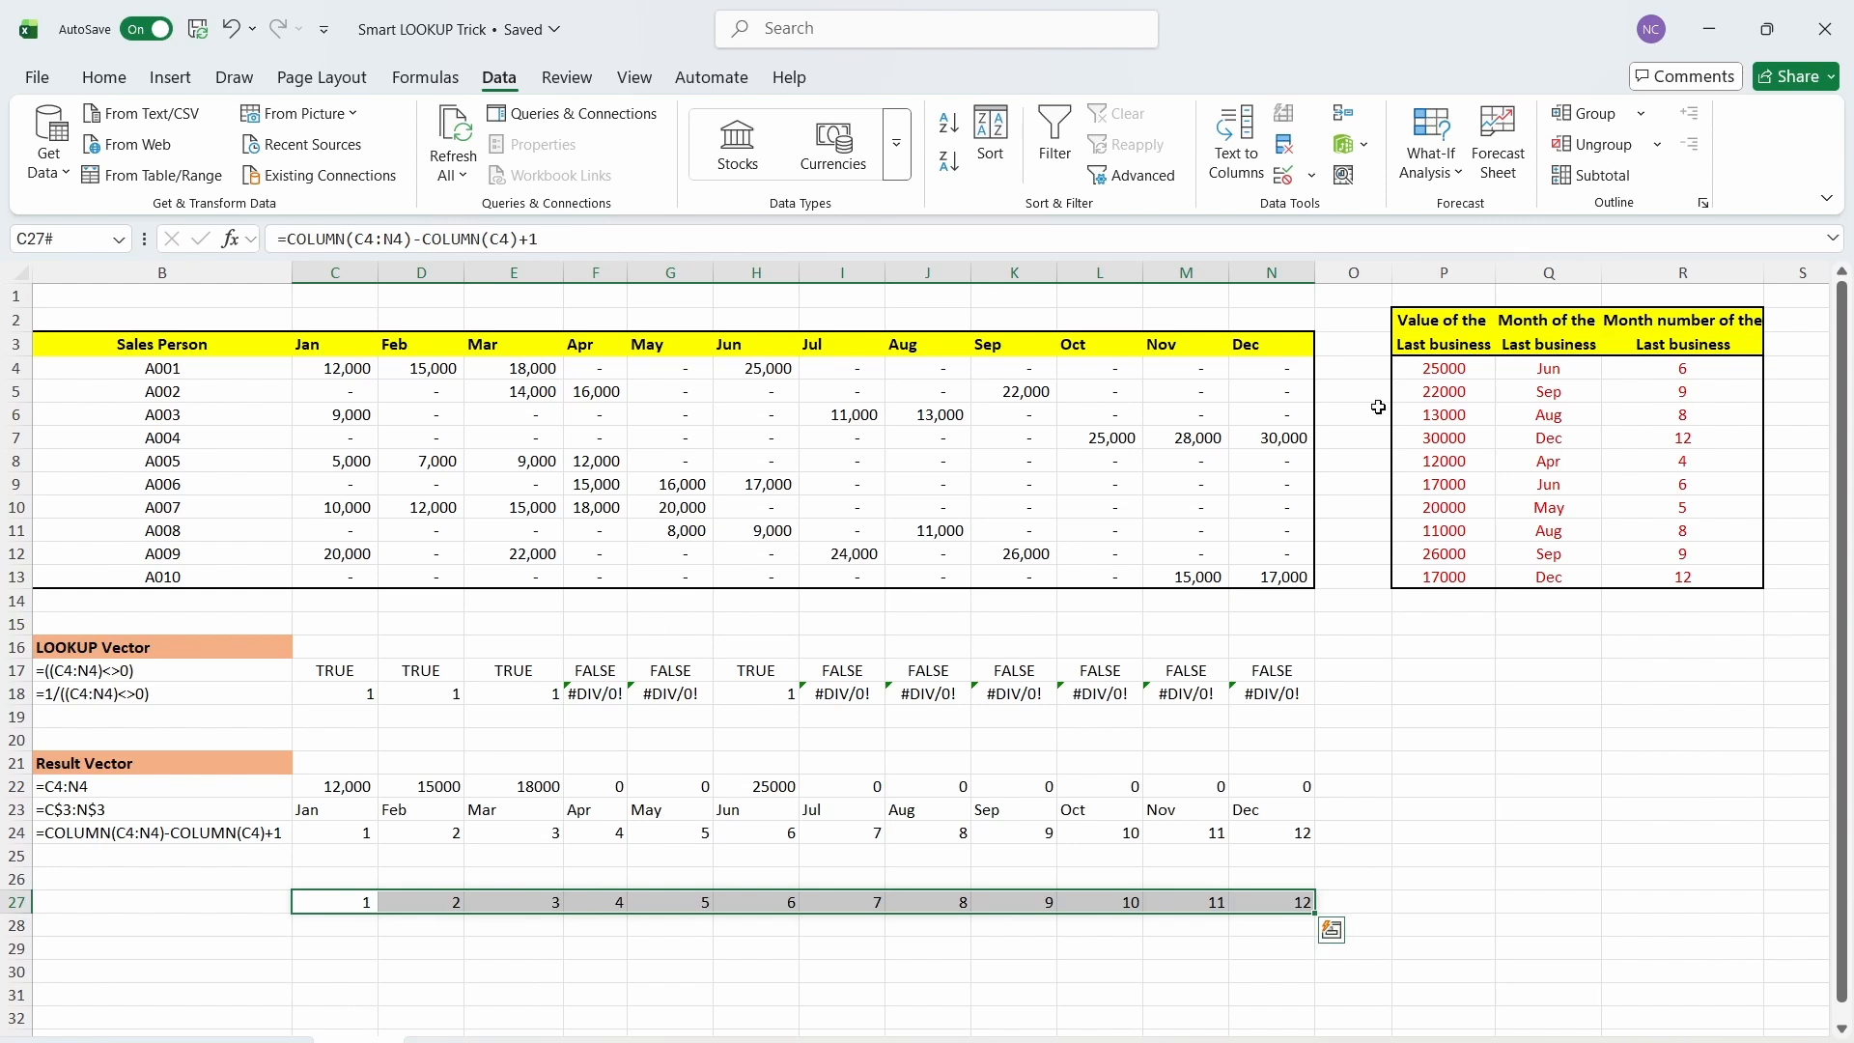
- Hide the last-business results in P4:R13 by setting their font color to white
left_click_drag(1439, 368, 1672, 579)
left_click(1672, 579)
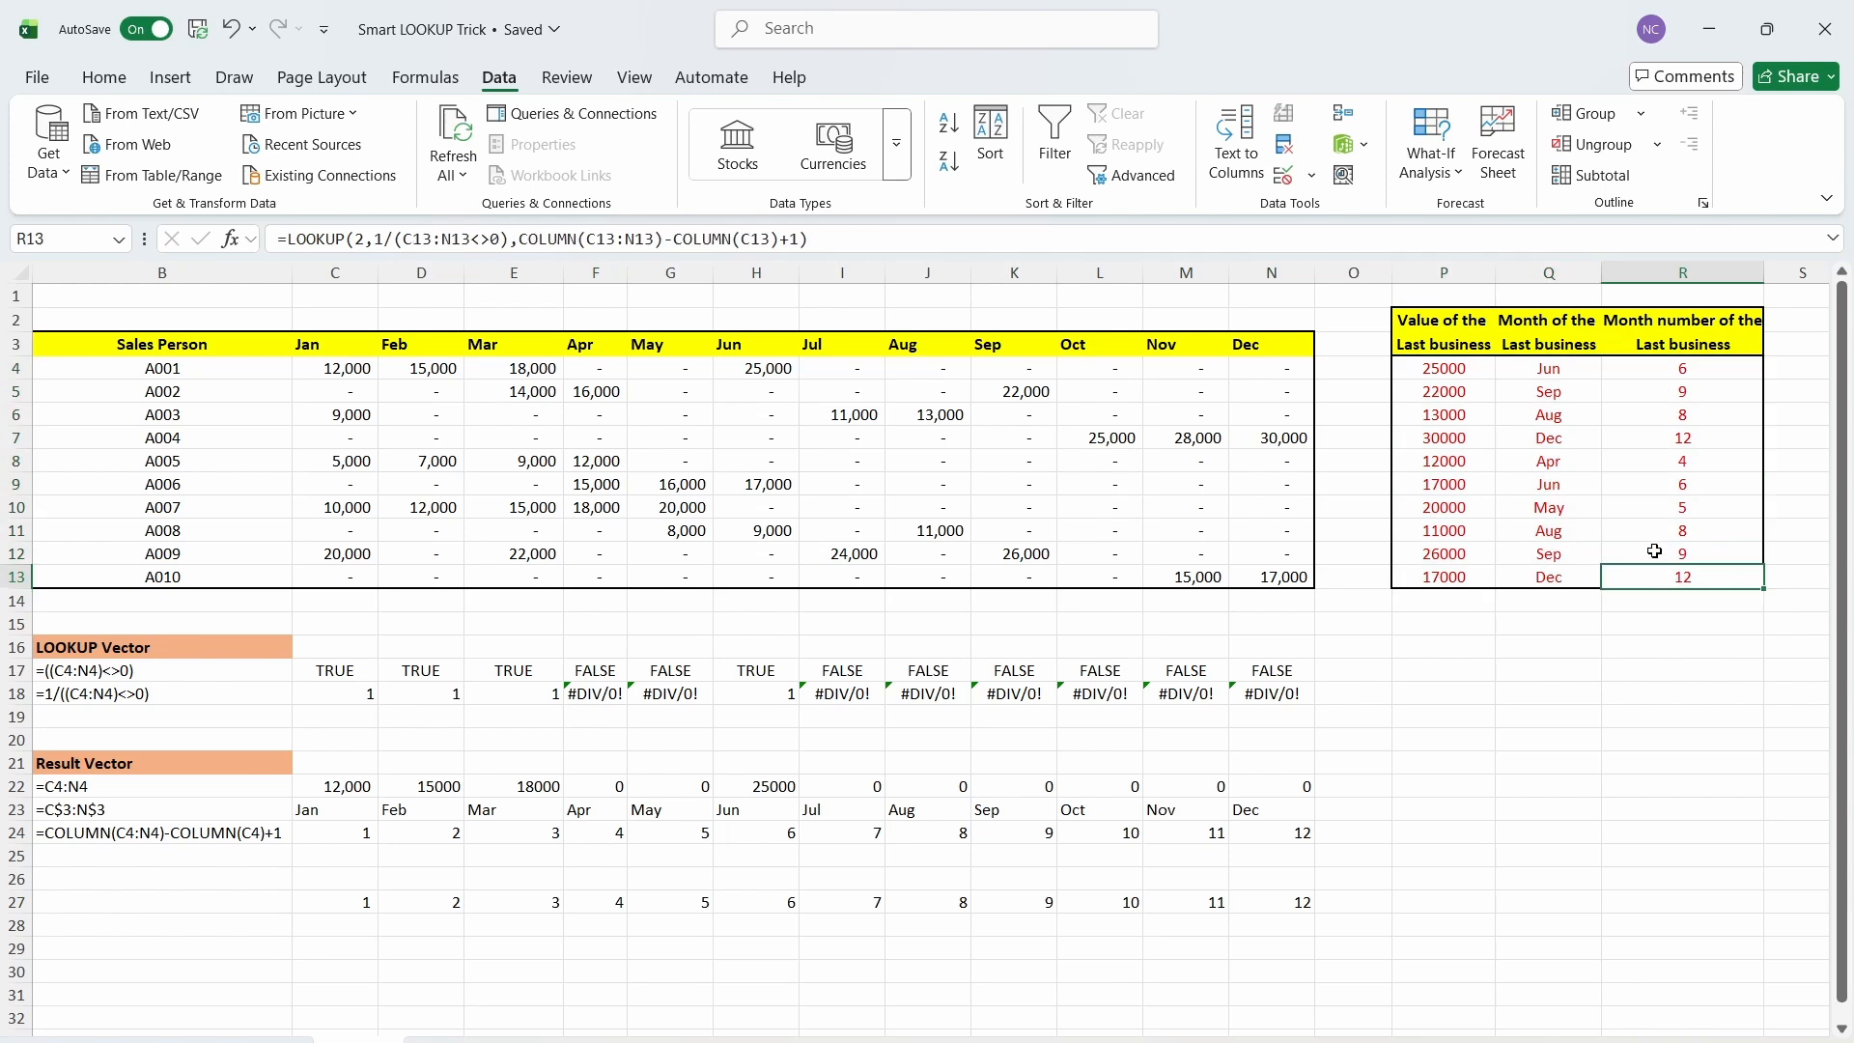
left_click_drag(1439, 375, 1680, 579)
left_click(104, 78)
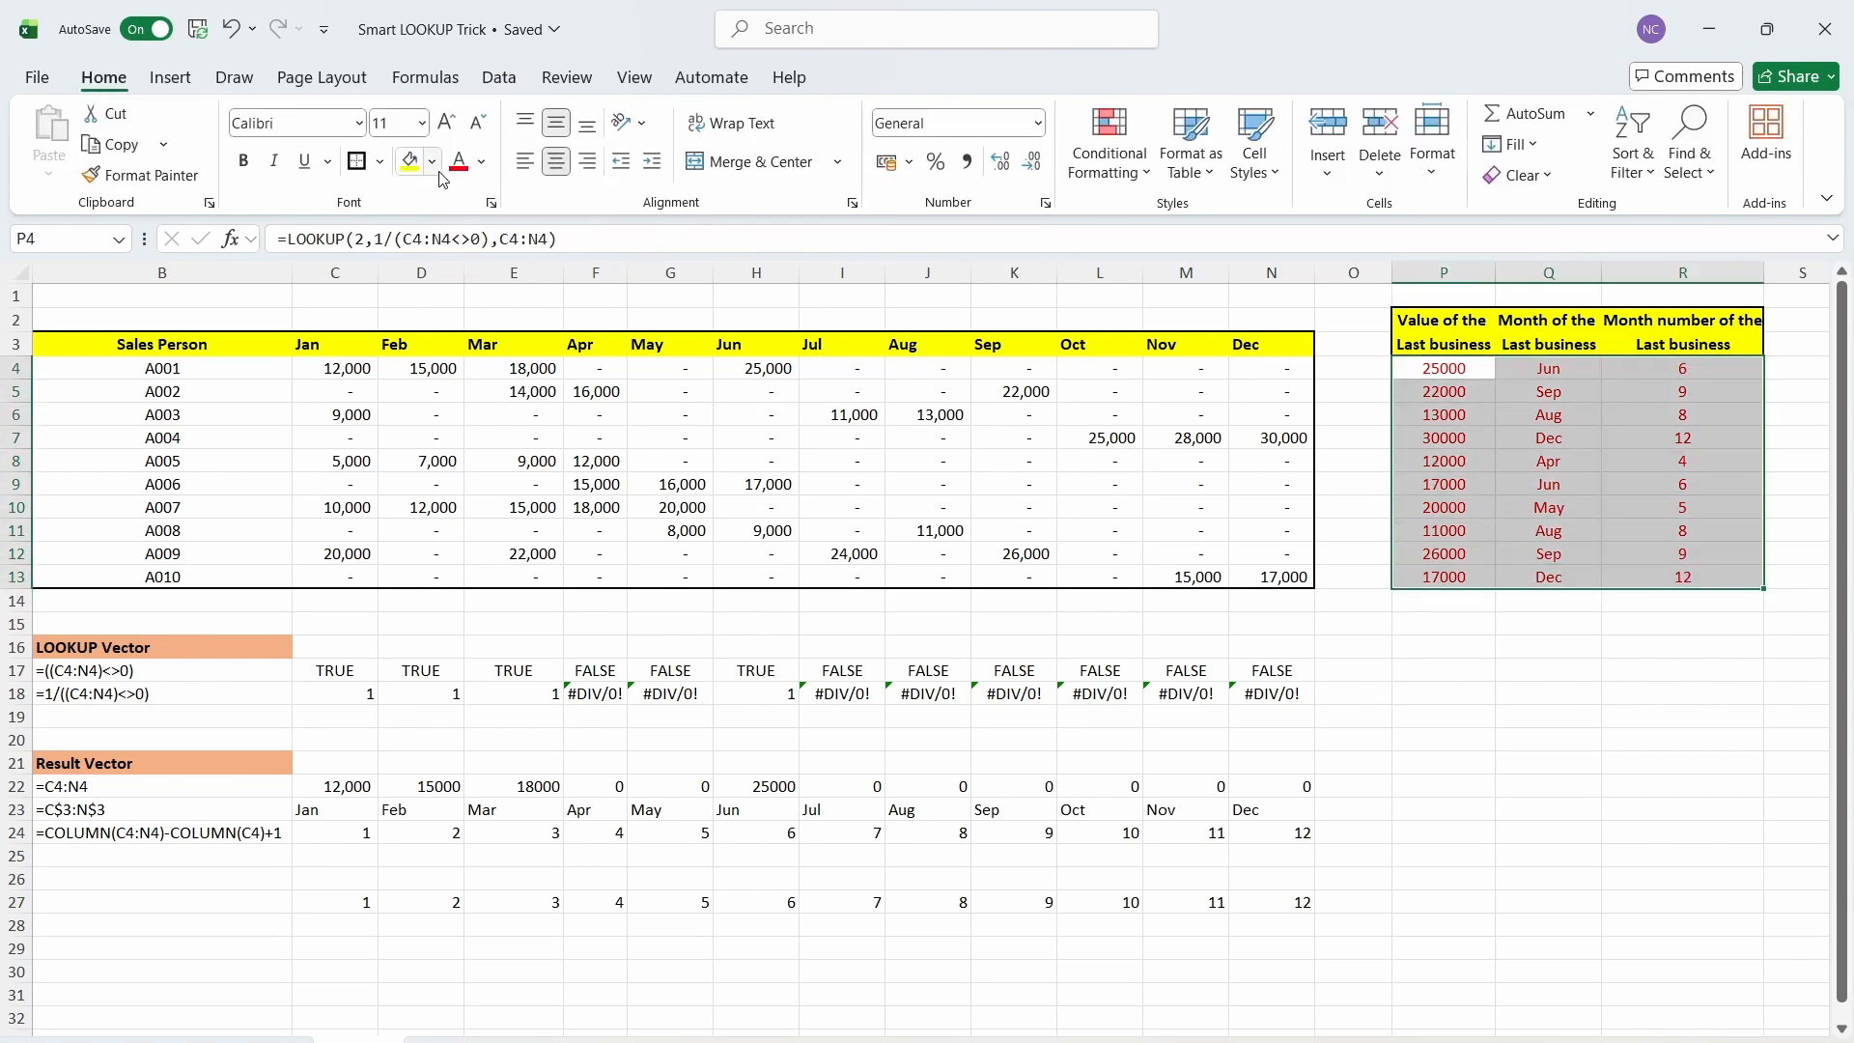
left_click(481, 161)
left_click(454, 259)
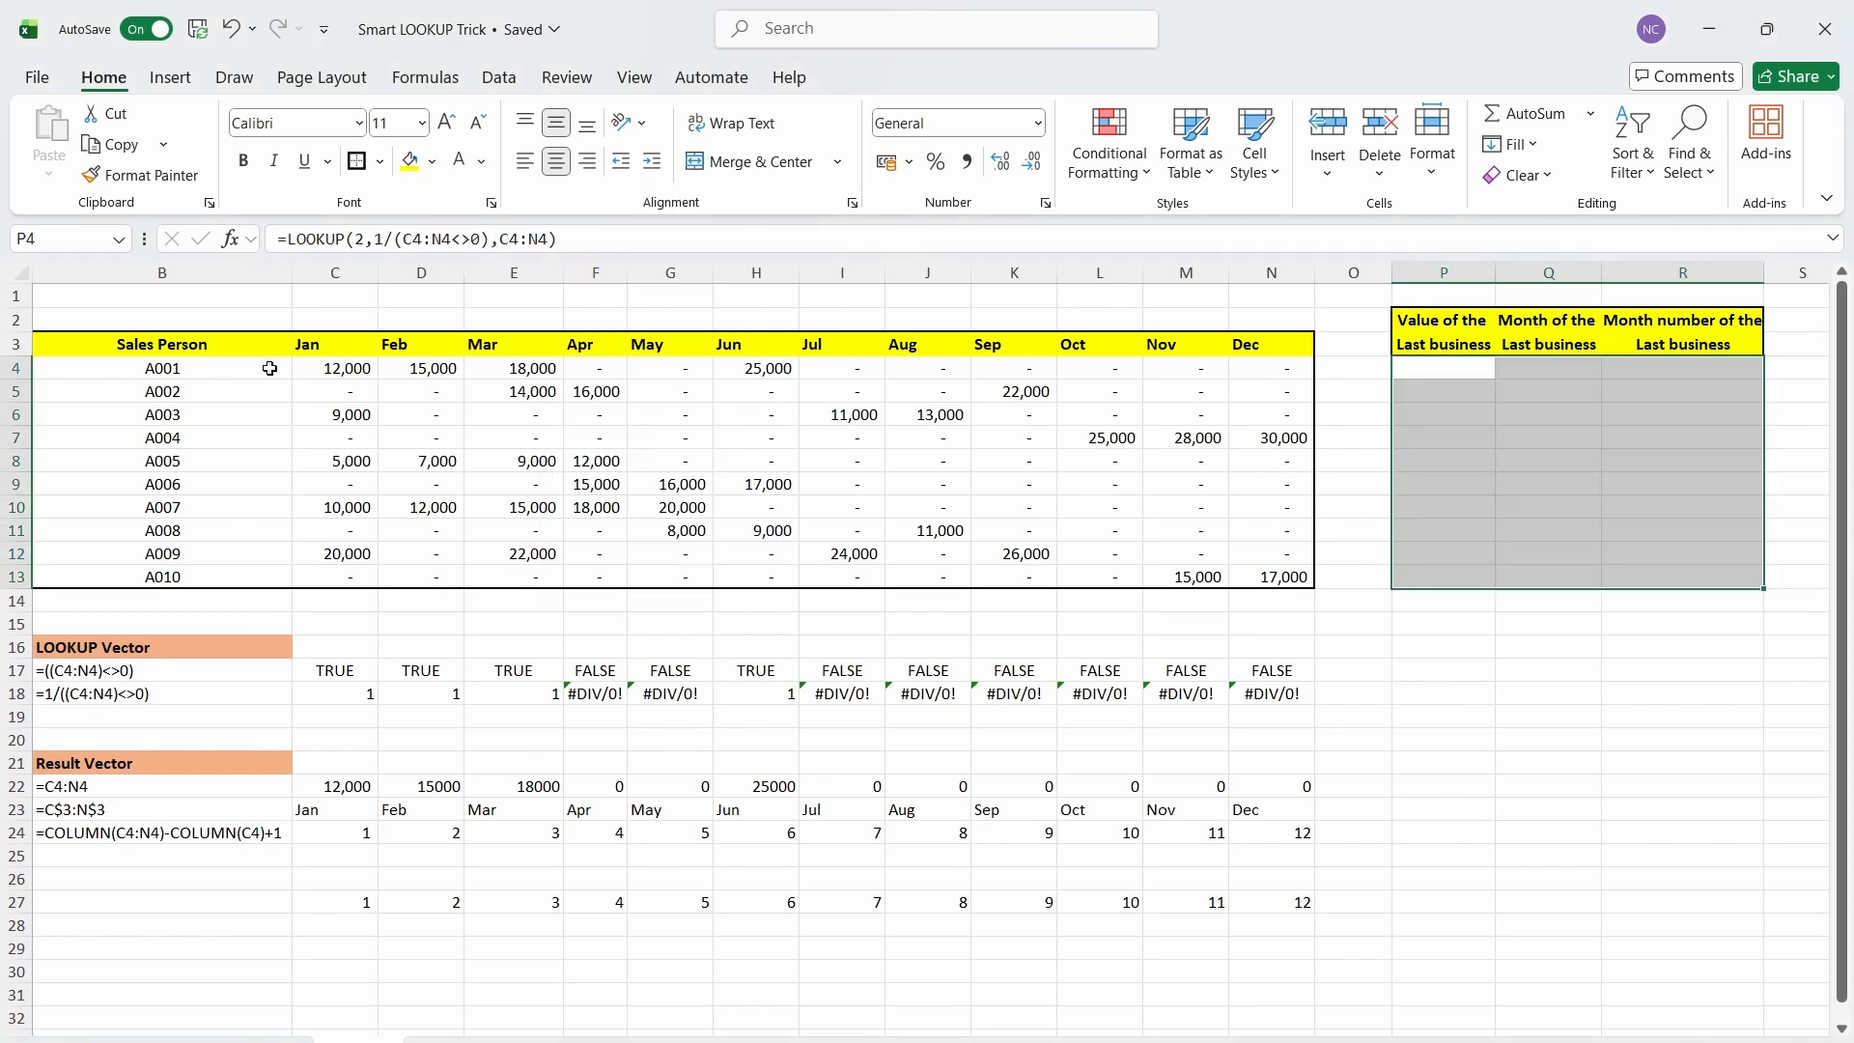
- Examine the sales person column, the Jan to Dec sales columns and the empty-looking Value of the Last business column
left_click(182, 274)
left_click_drag(174, 336, 170, 563)
left_click_drag(311, 349, 1212, 358)
left_click(357, 367)
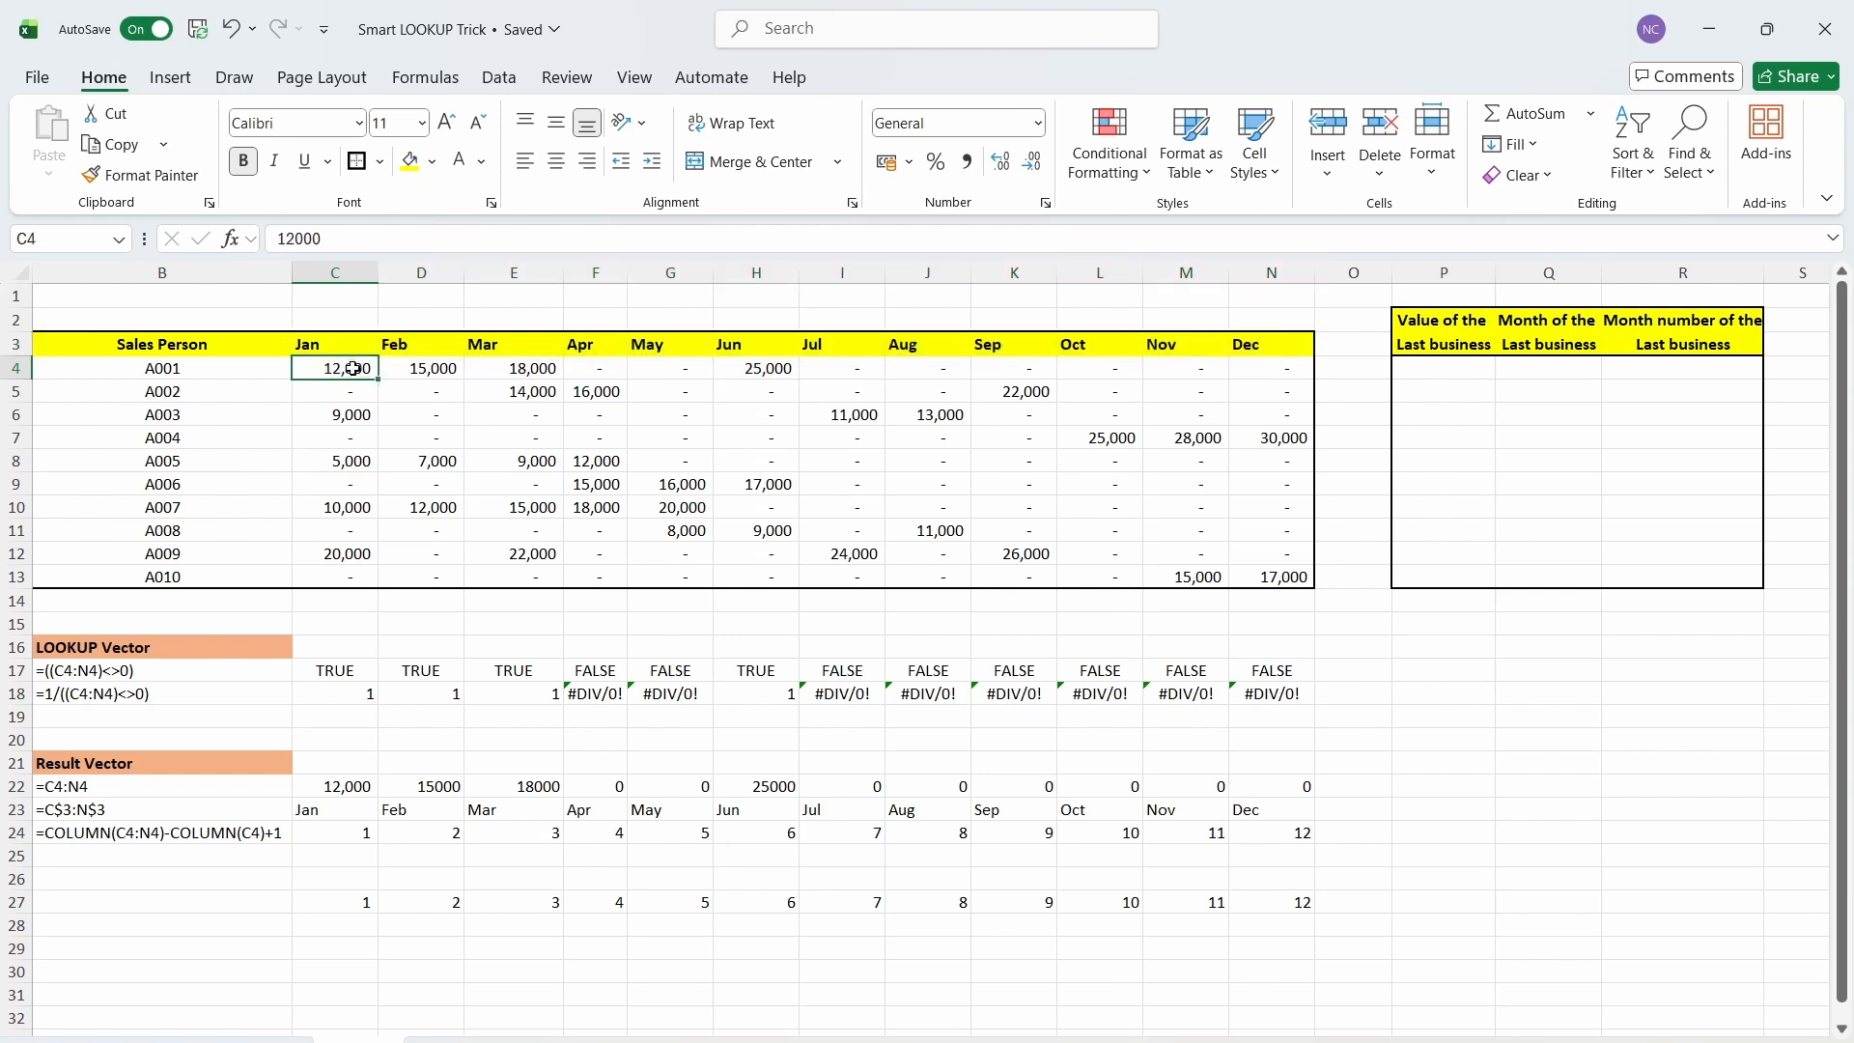
left_click_drag(347, 274, 1260, 289)
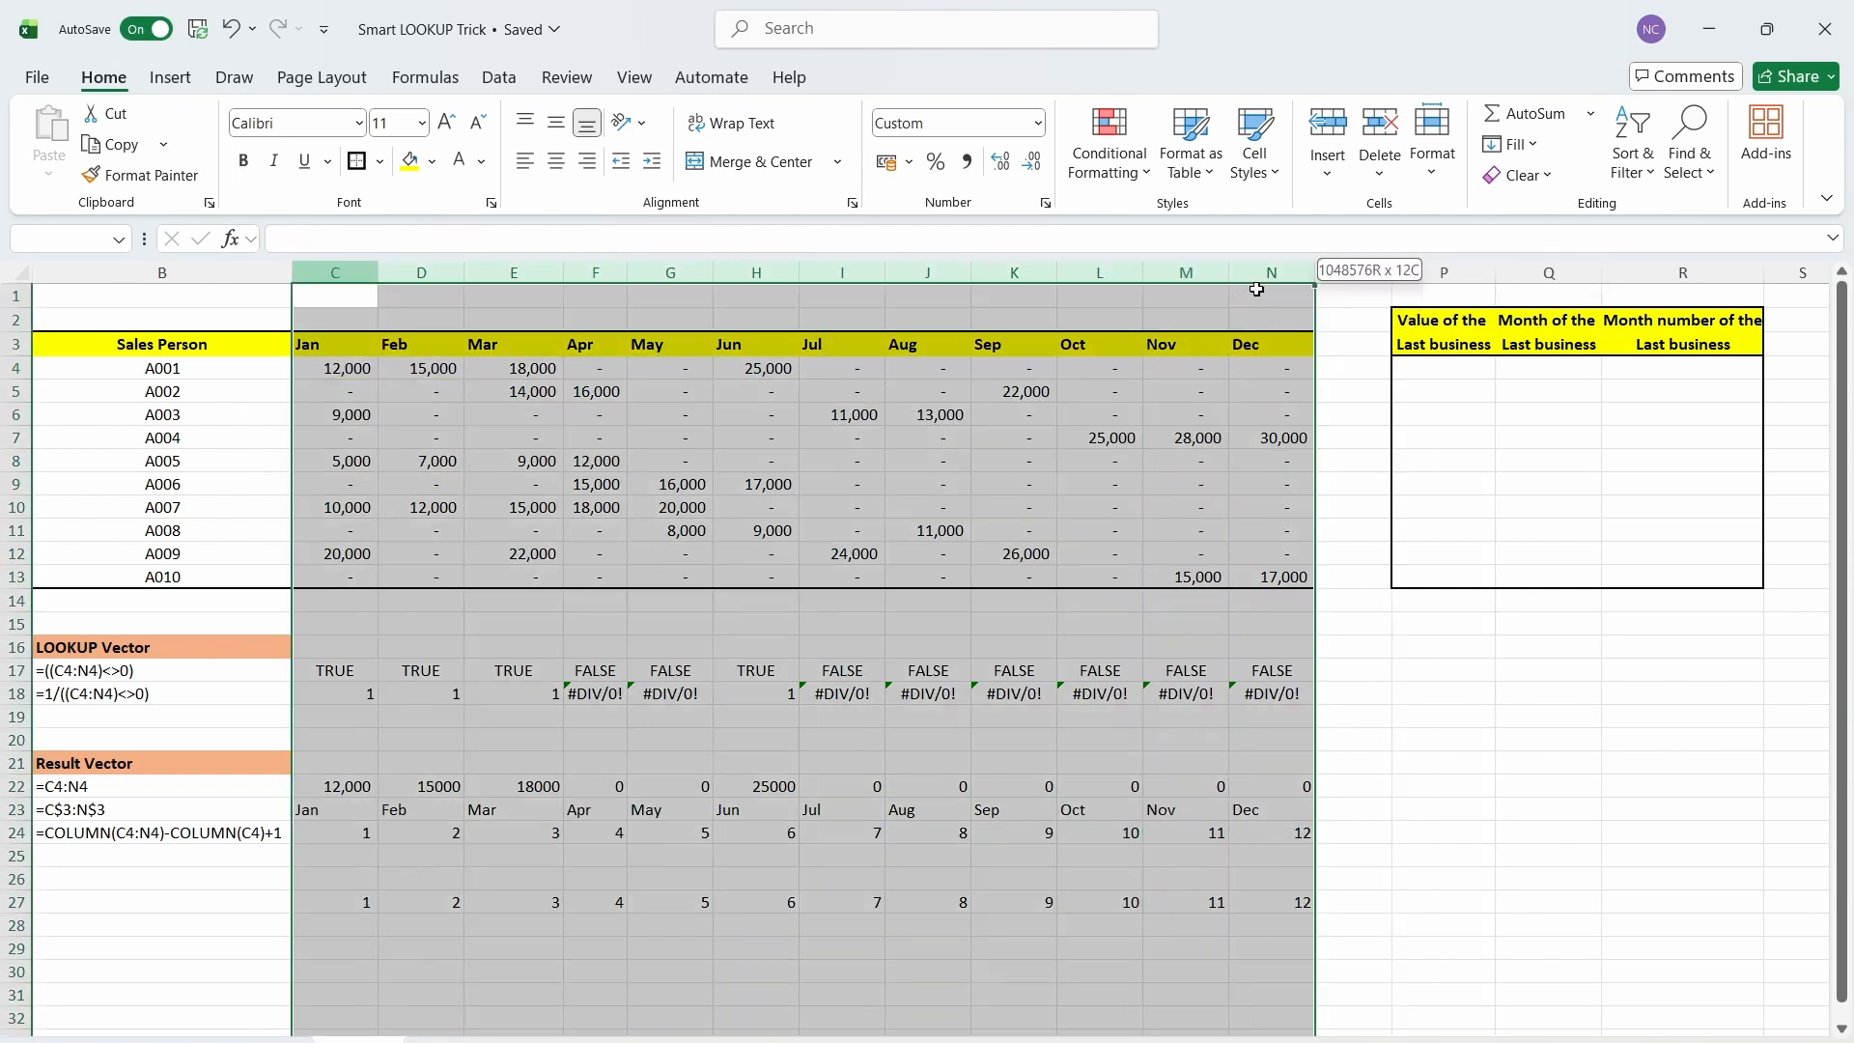
left_click(1455, 269)
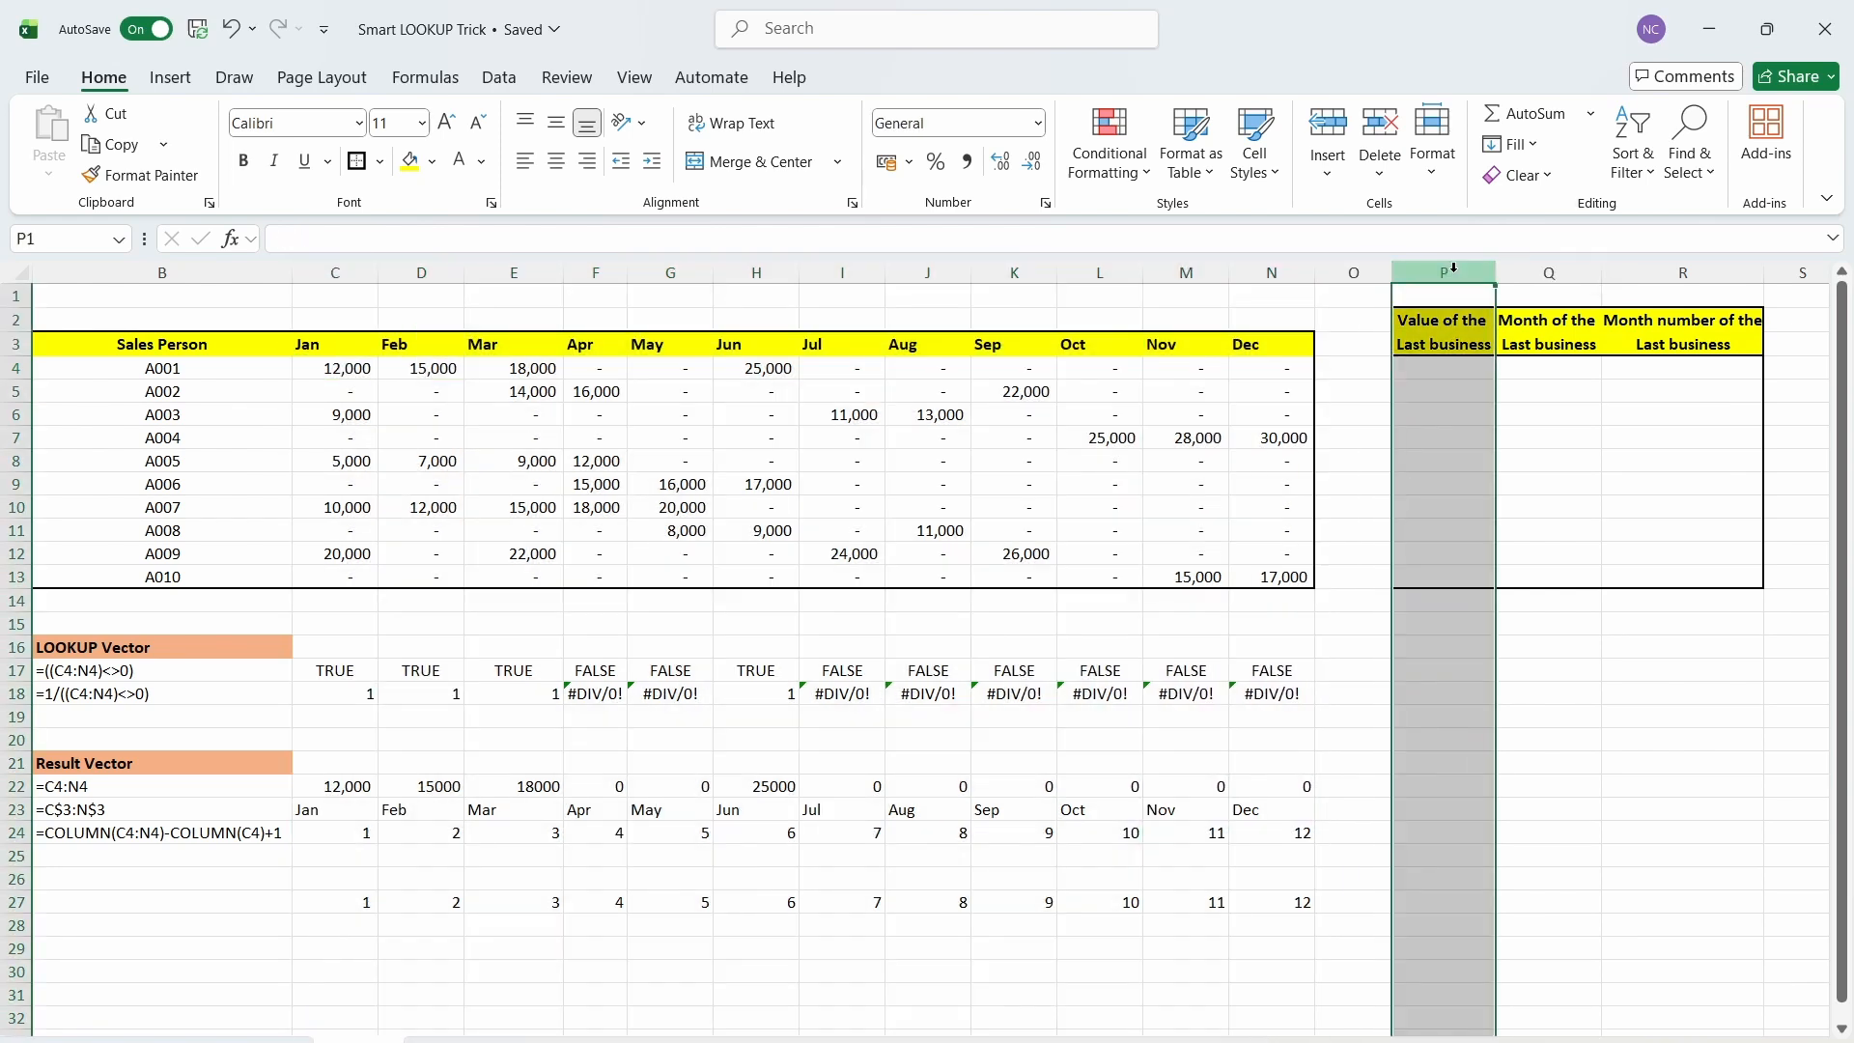
left_click(1451, 367)
left_click(1444, 693)
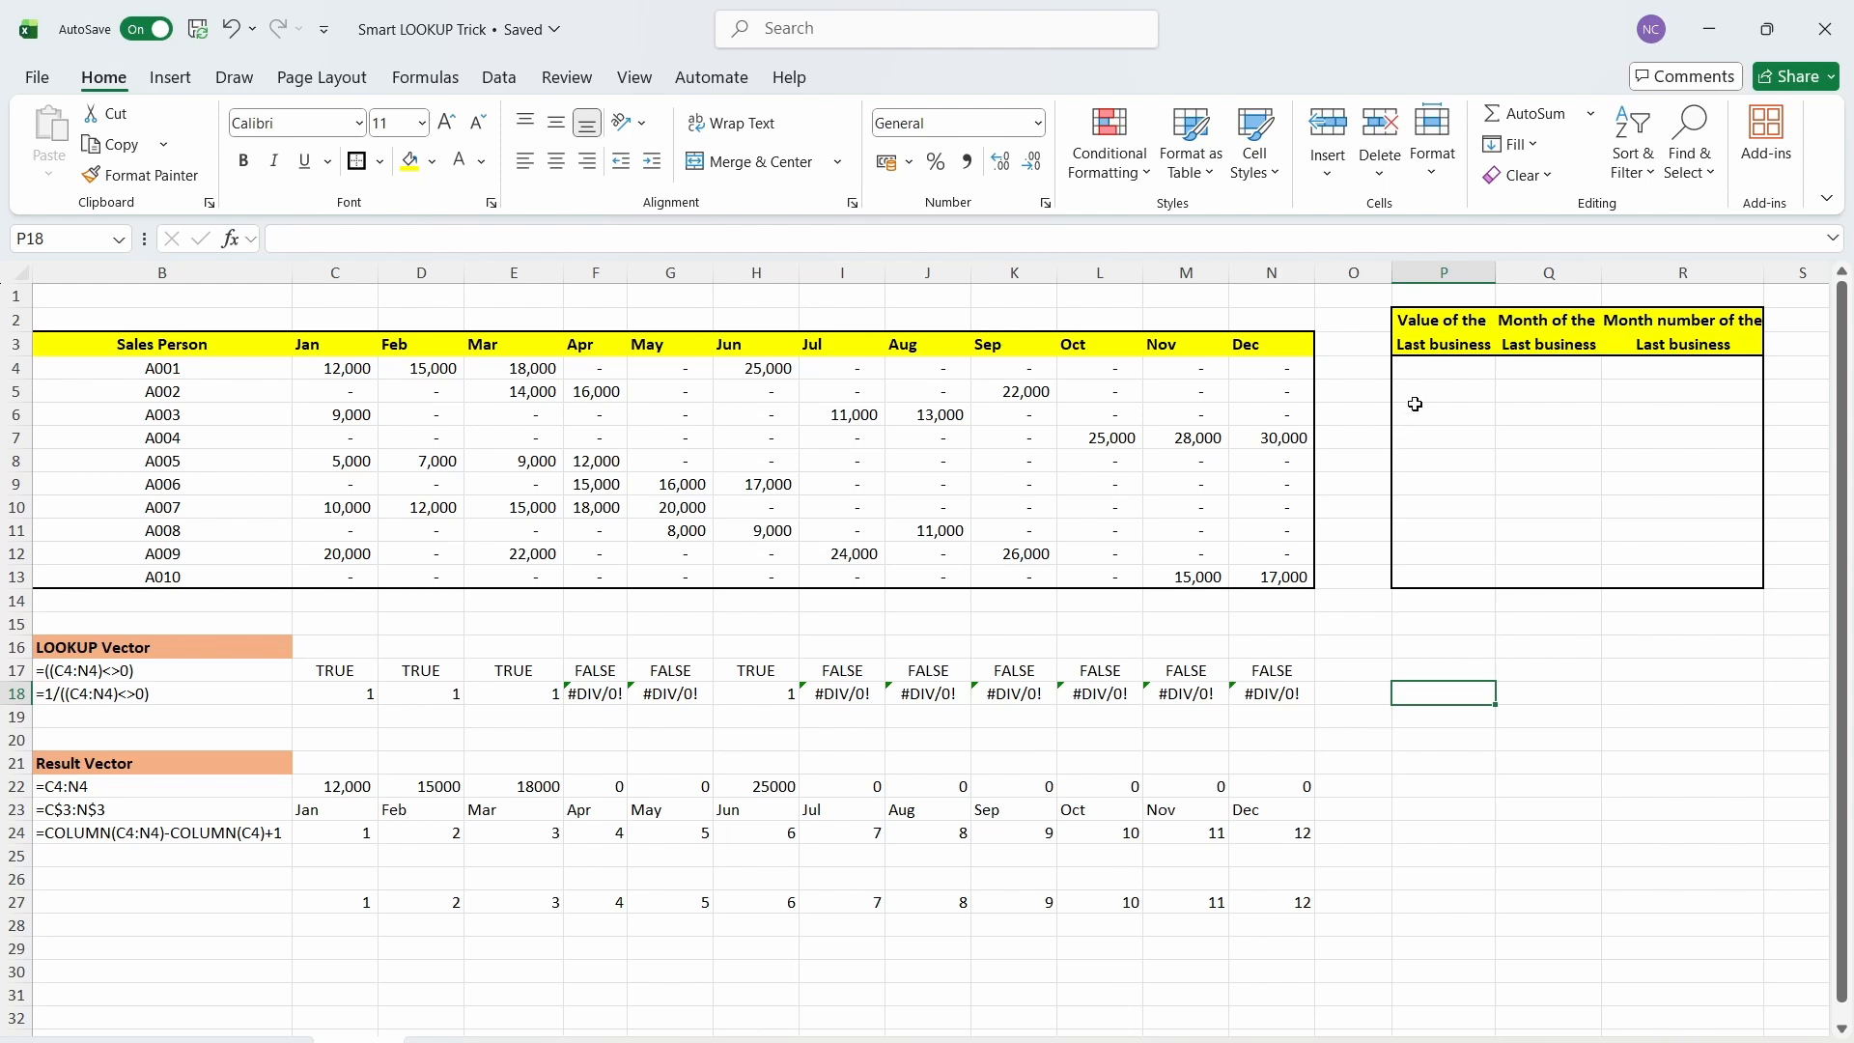
- Reveal the Value of the Last business results in P4:P13 by setting their font color to black
left_click(1433, 372)
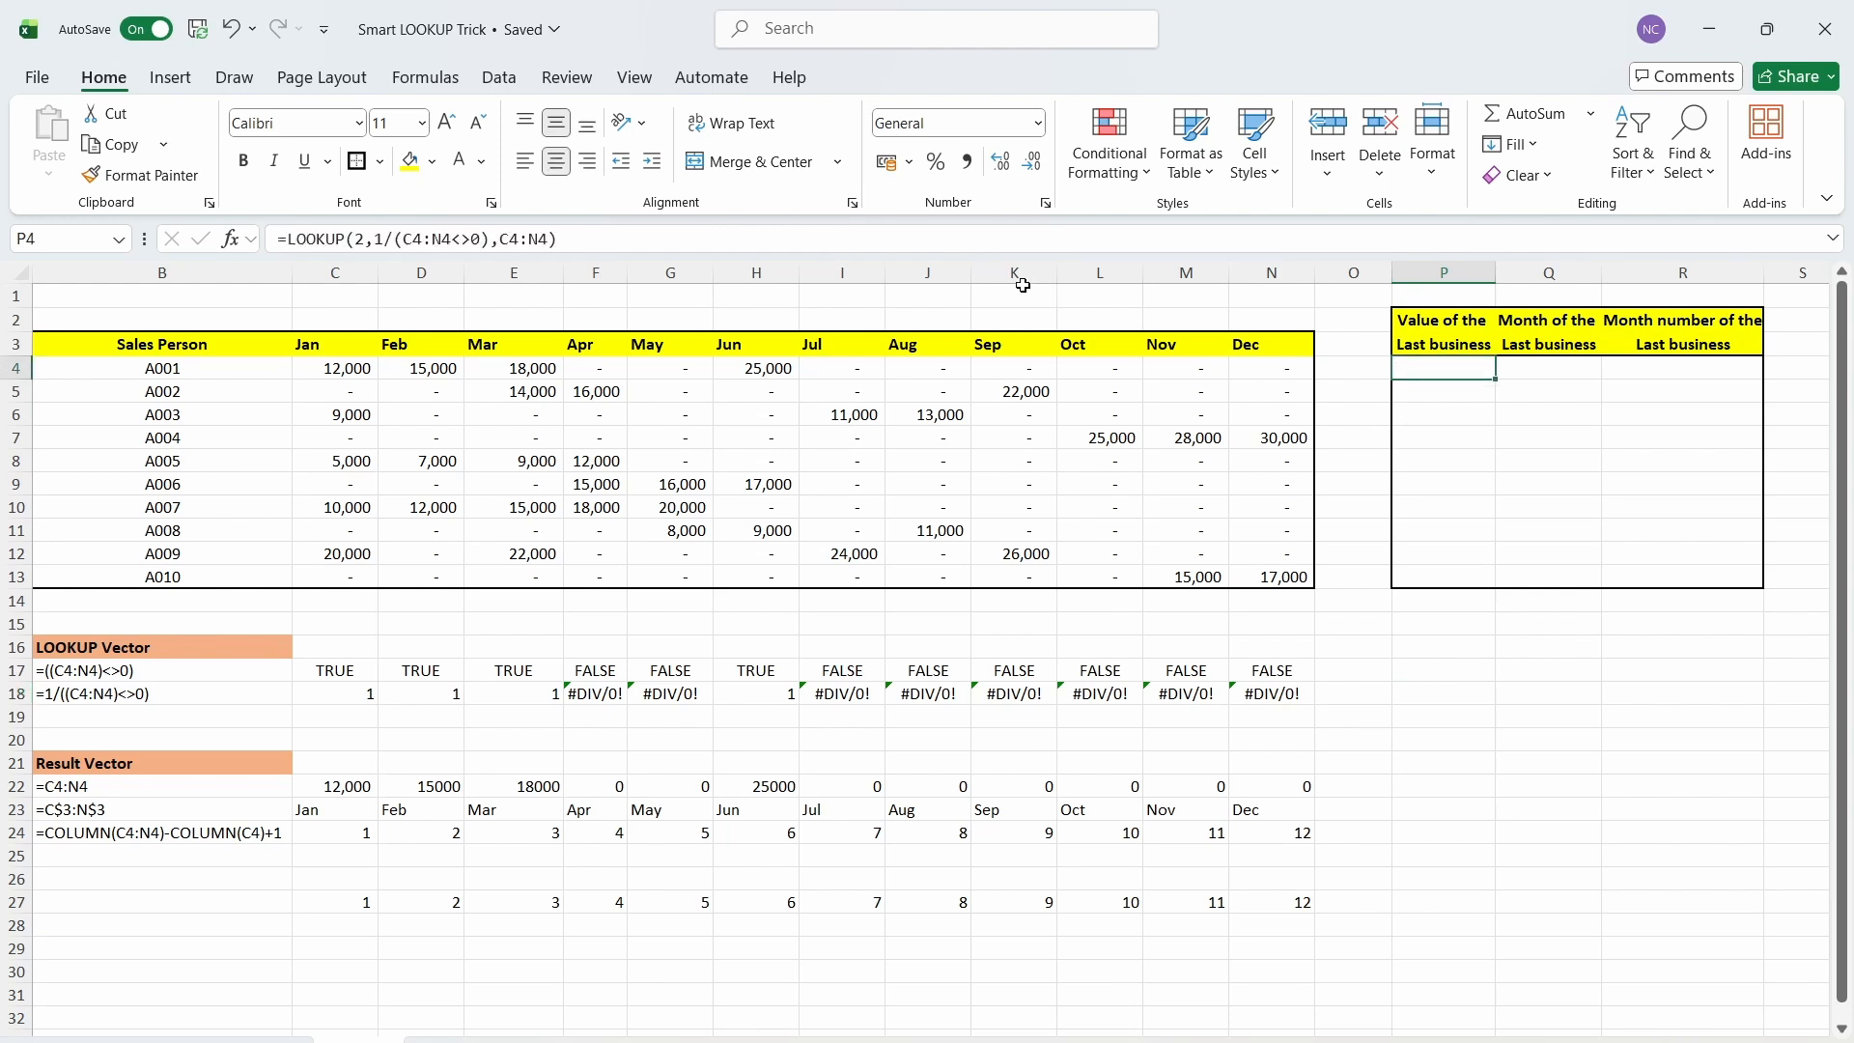
key("ctrl+shift+Down")
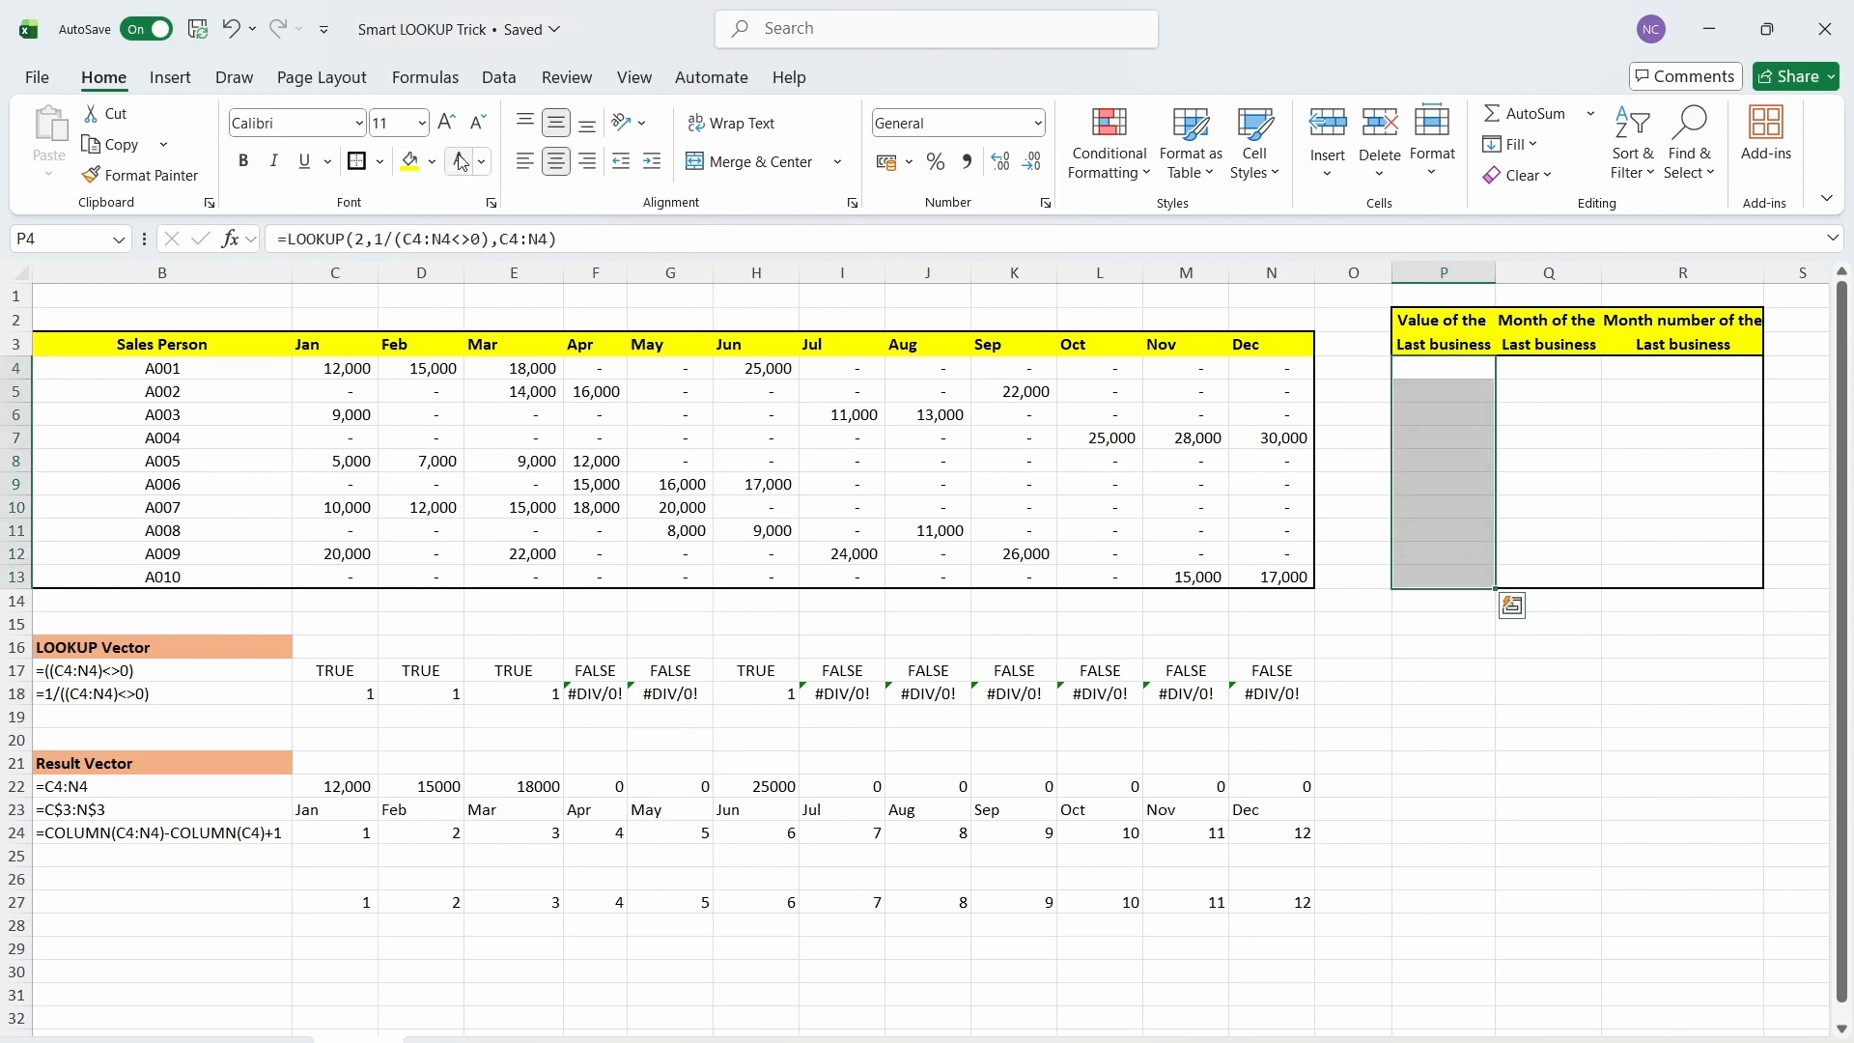
left_click(481, 162)
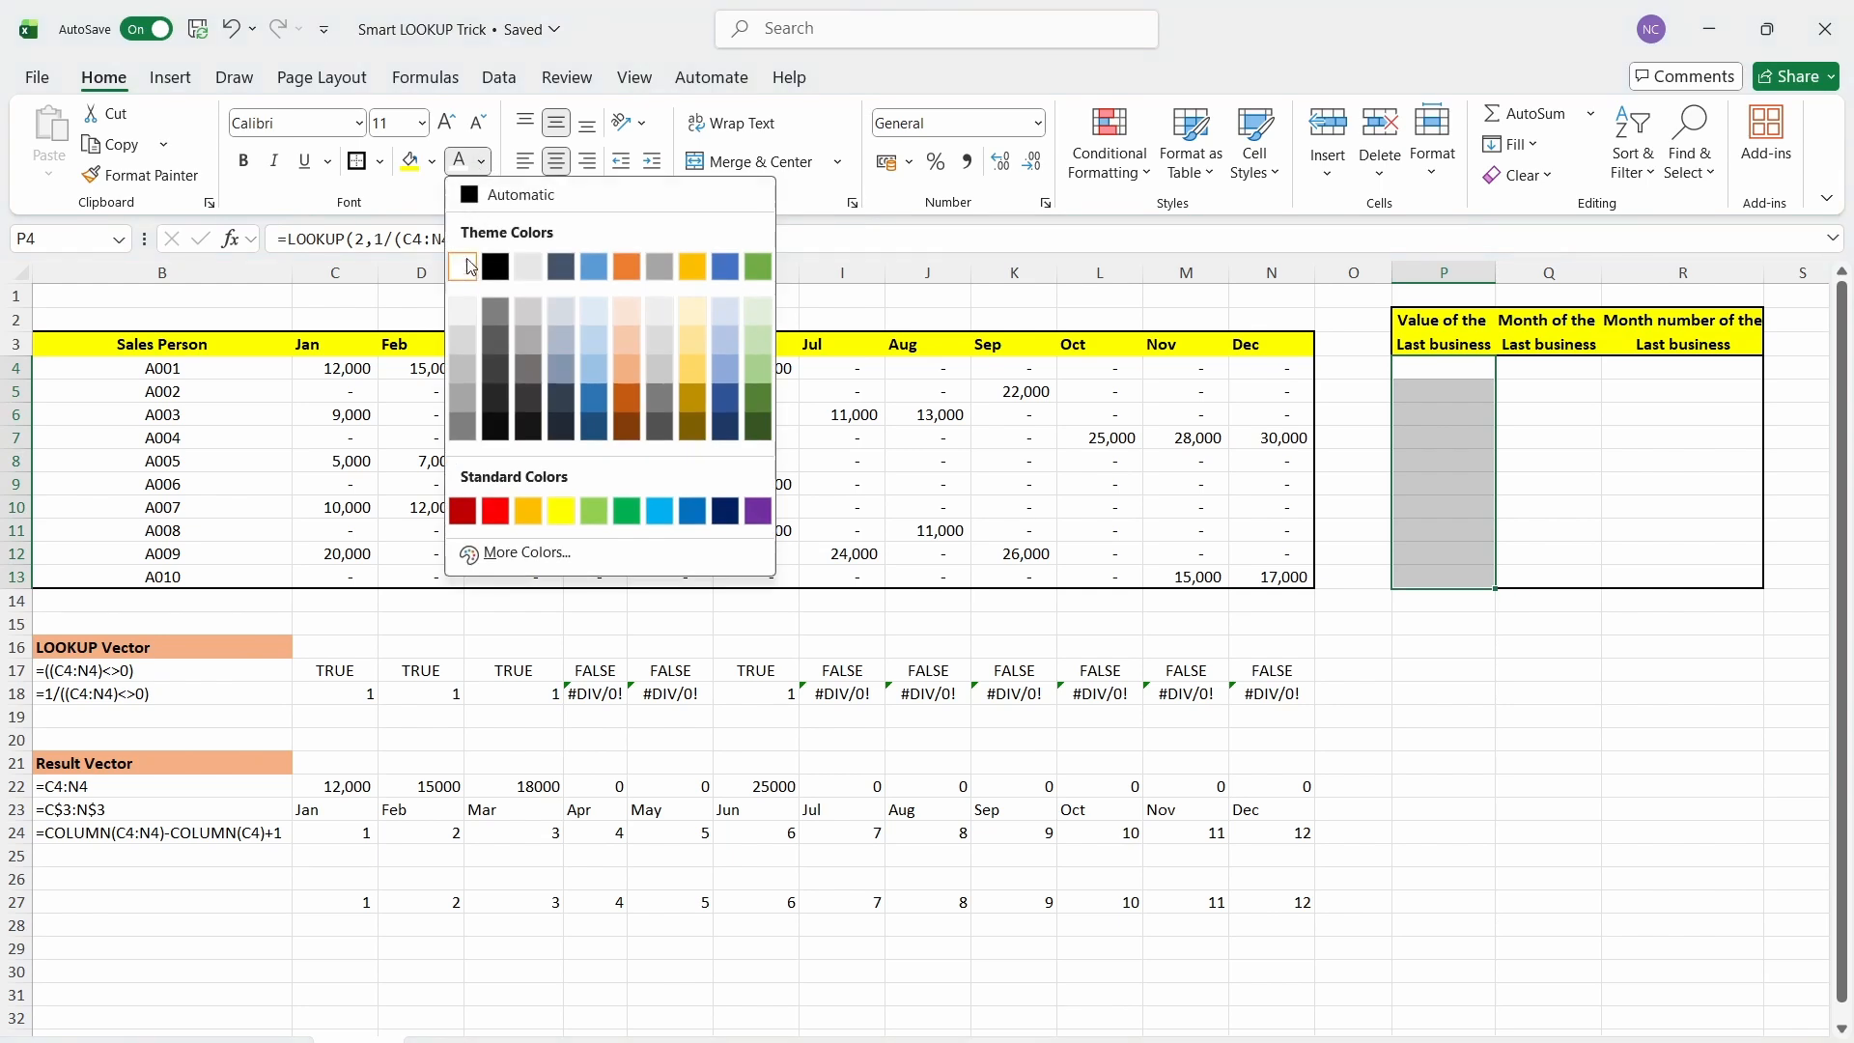
left_click(496, 266)
- Examine the LOOKUP formula in P4 argument by argument: lookup value 2, lookup vector 1/(C4:N4<>0) and result vector C4:N4
left_click(1460, 371)
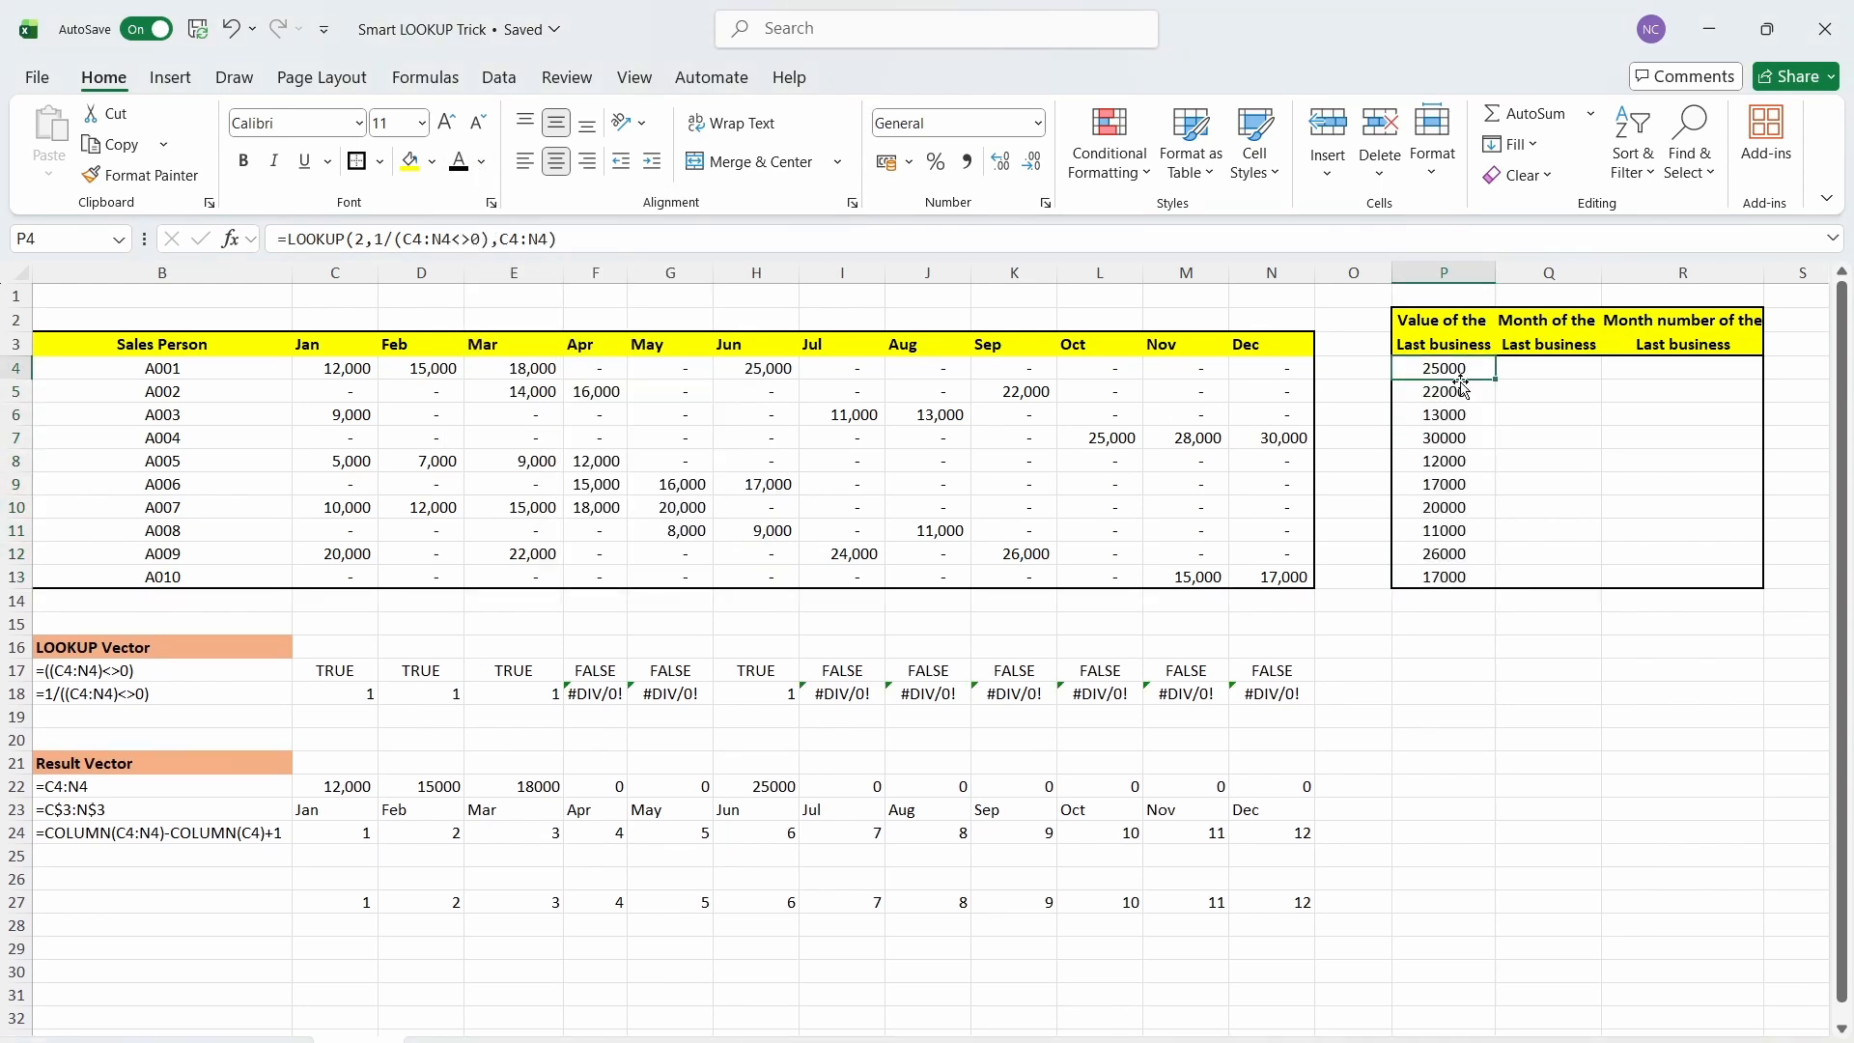
key("F1")
left_click(1828, 286)
key("F2")
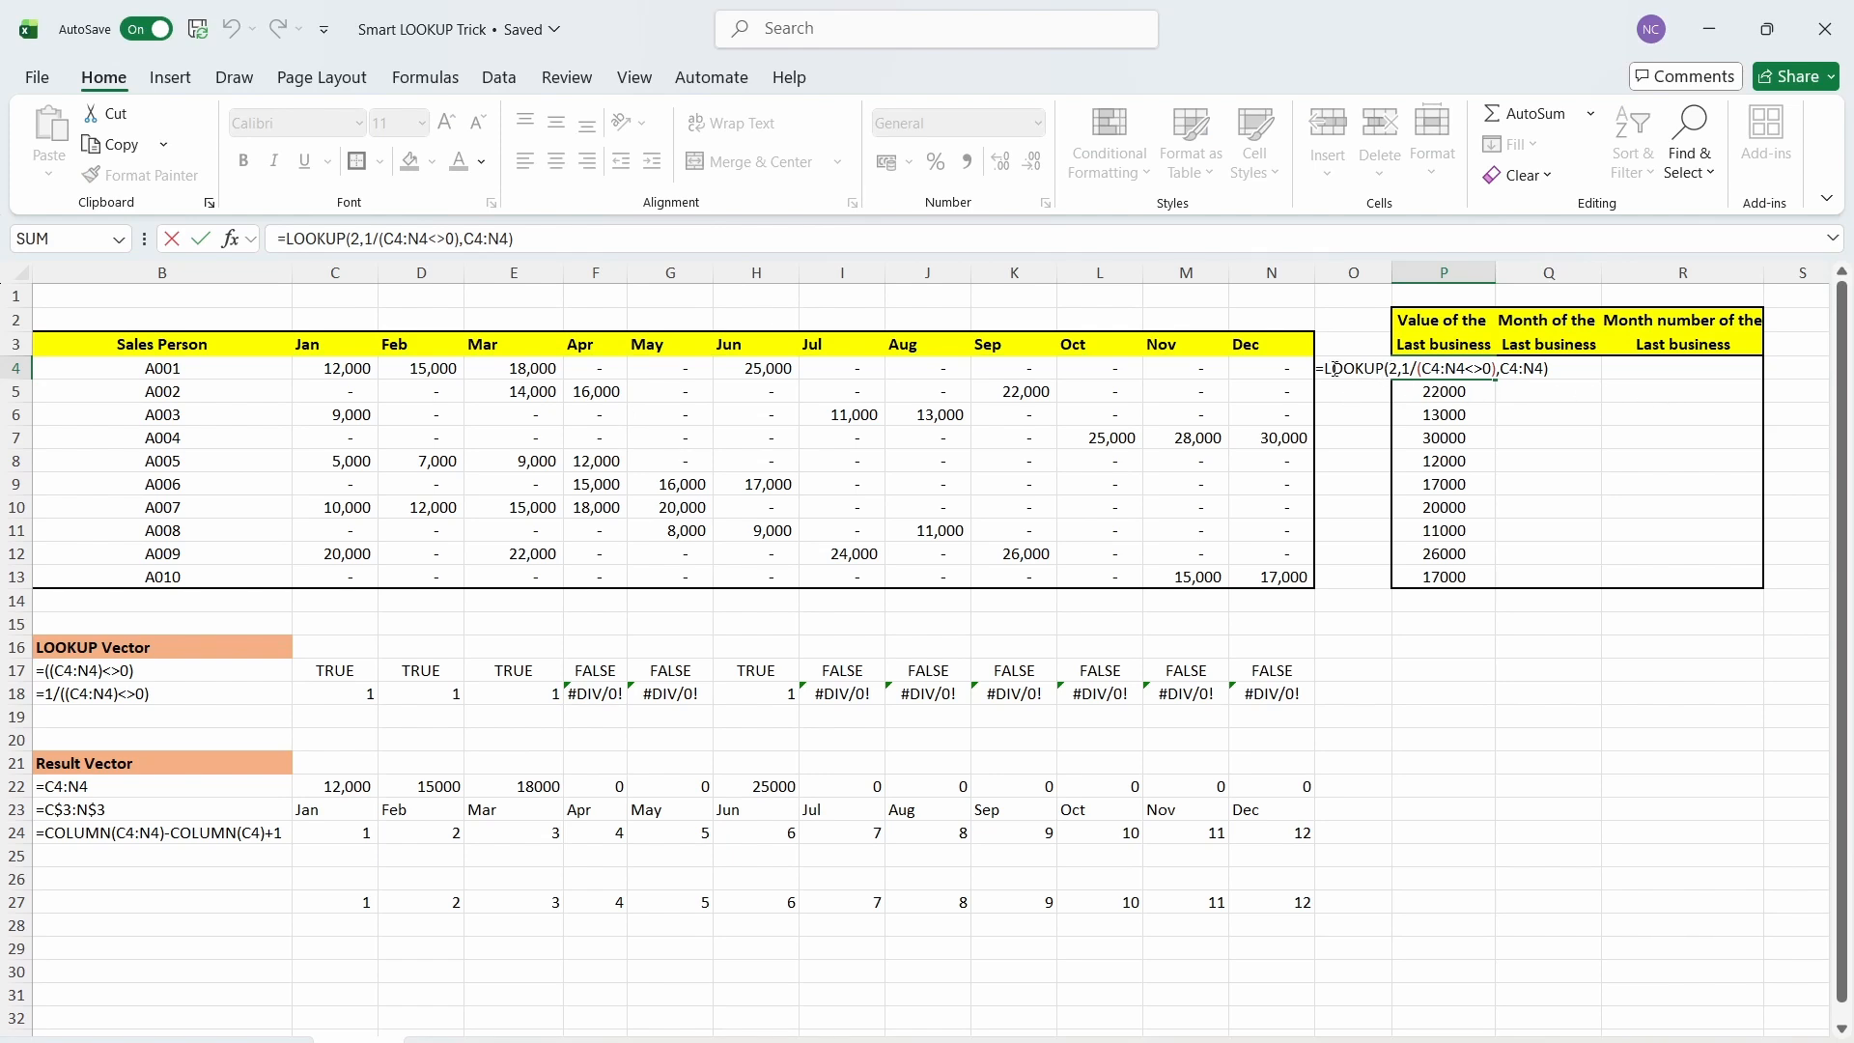
left_click_drag(1335, 369, 1431, 369)
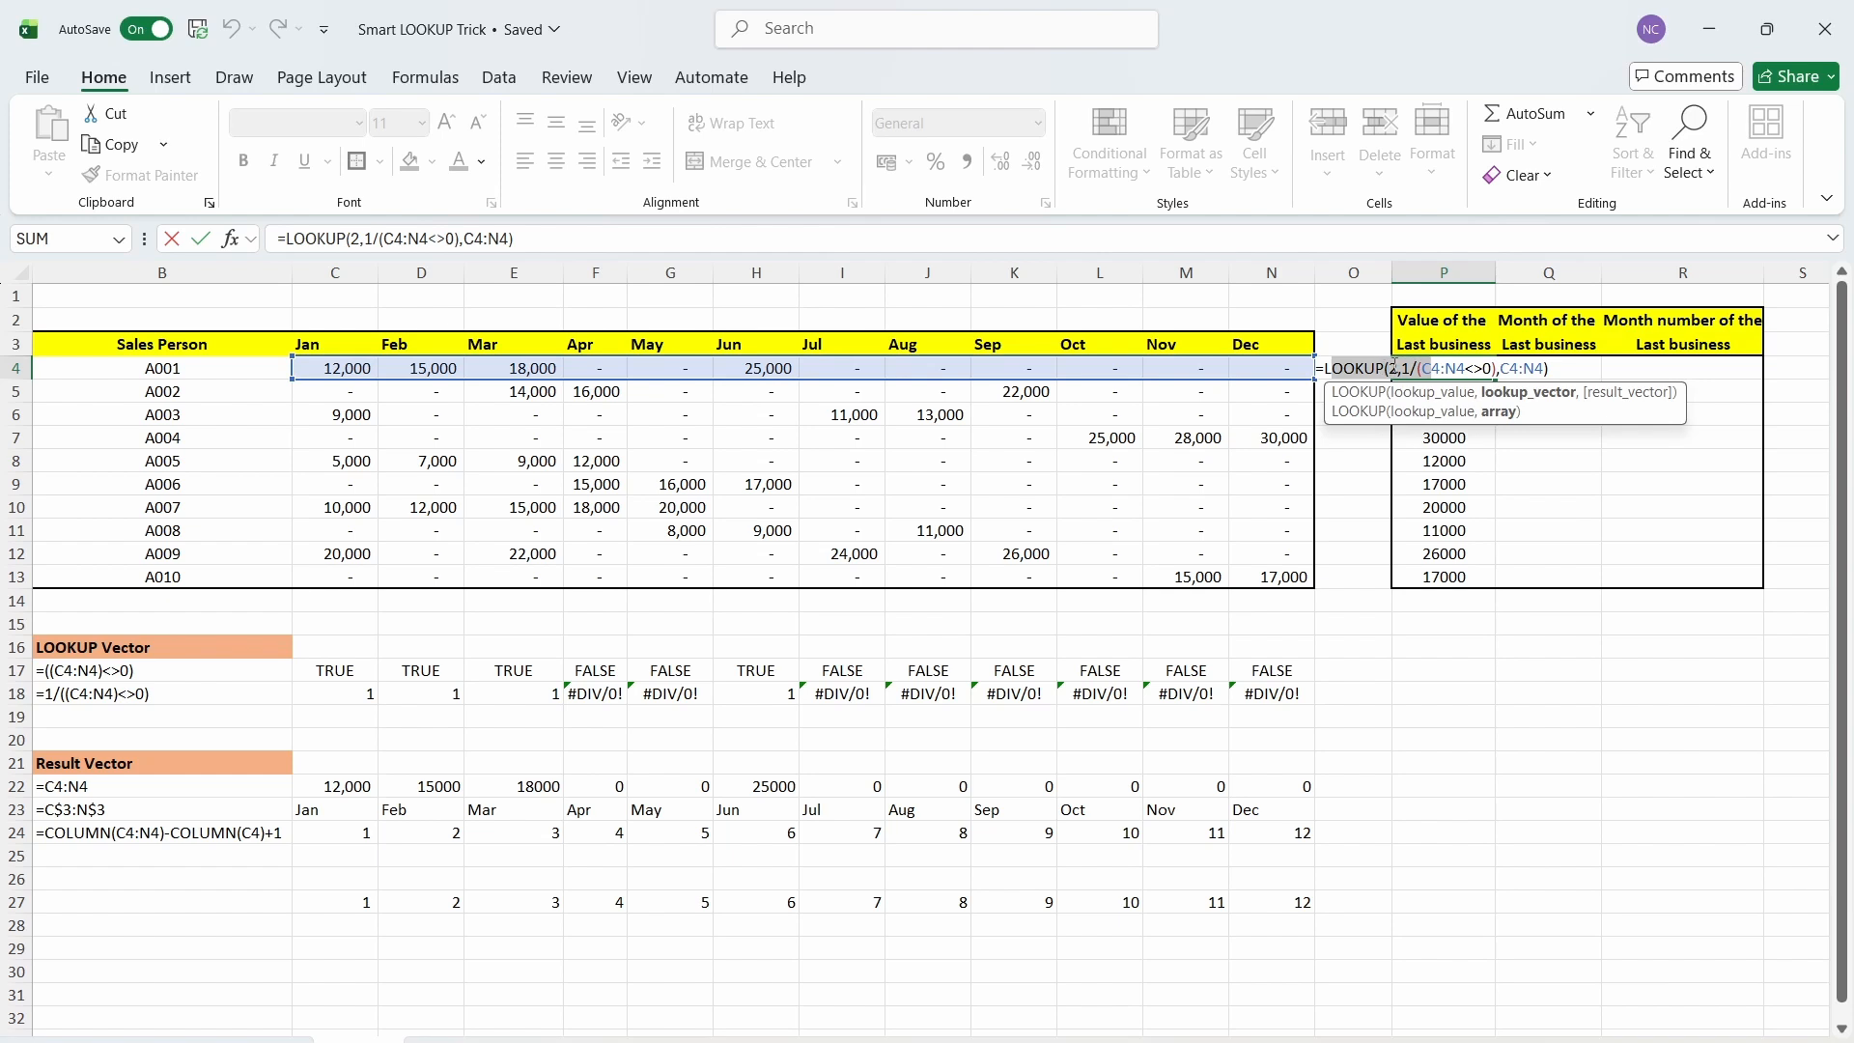
left_click(1404, 368)
left_click(1398, 369)
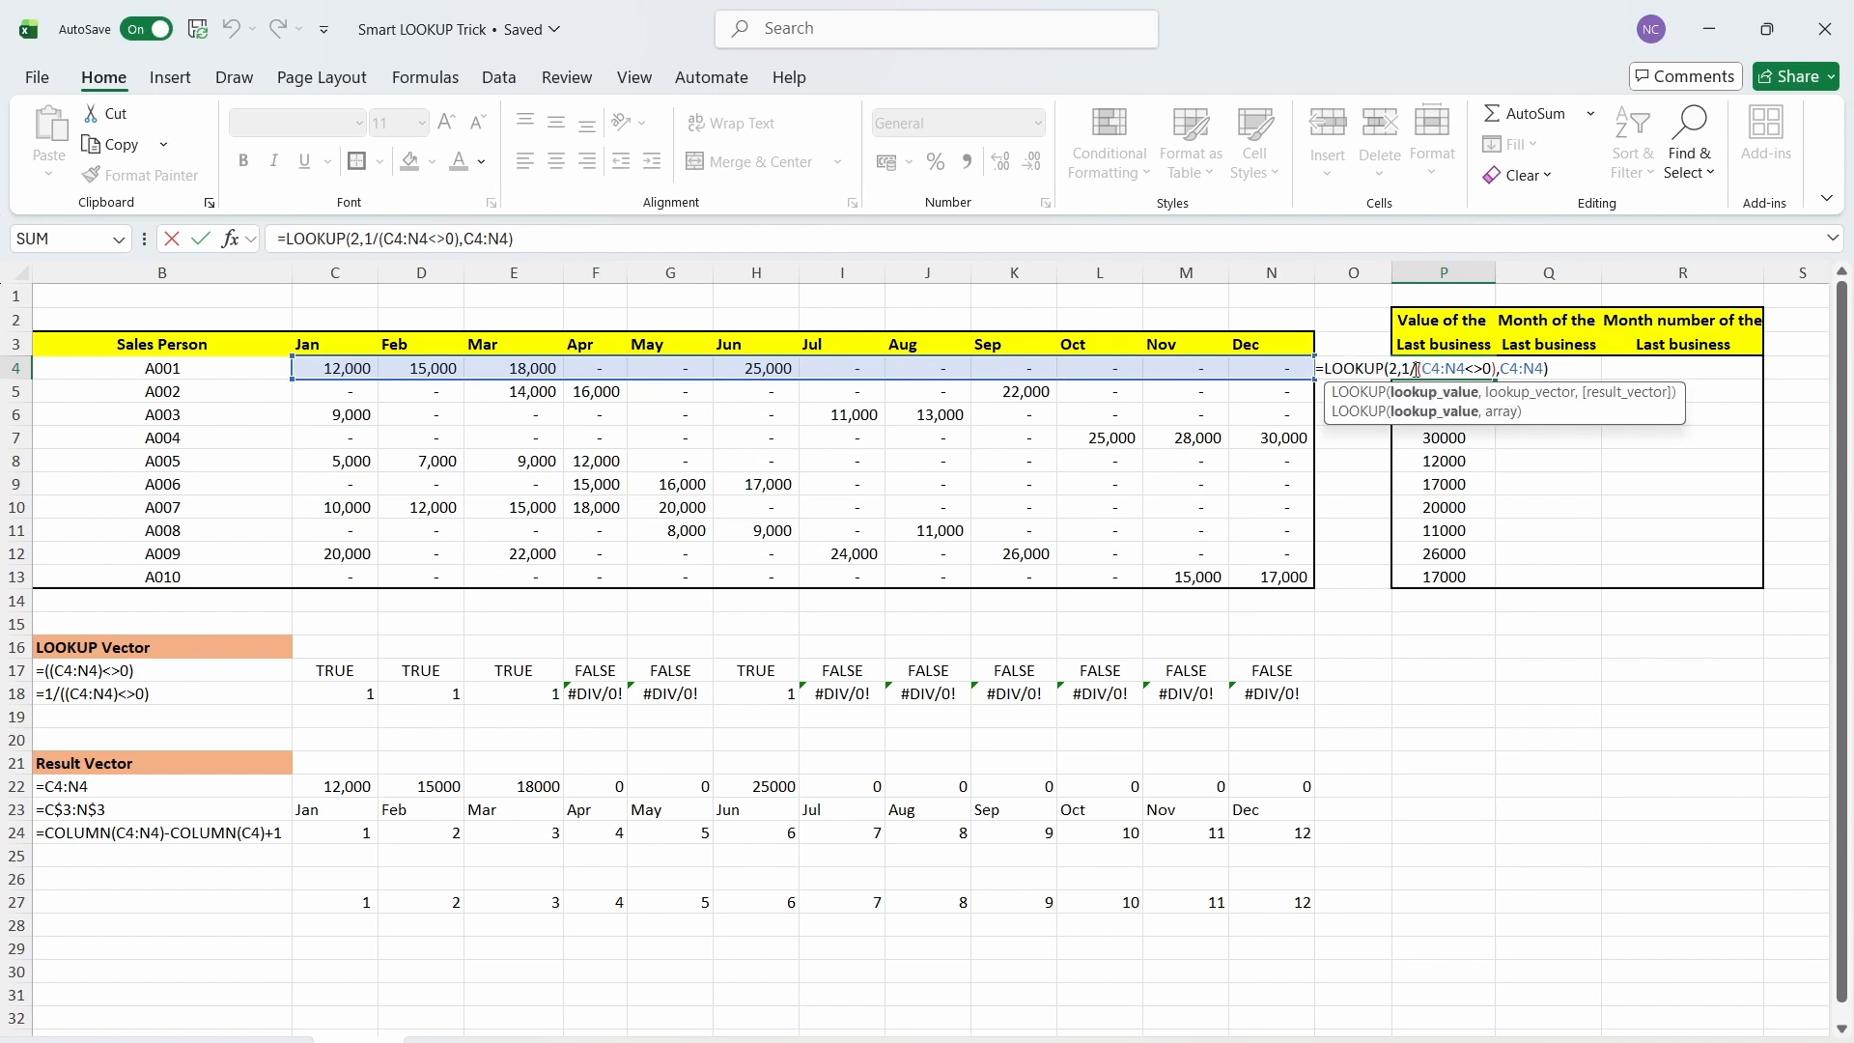
left_click_drag(1405, 369, 1502, 372)
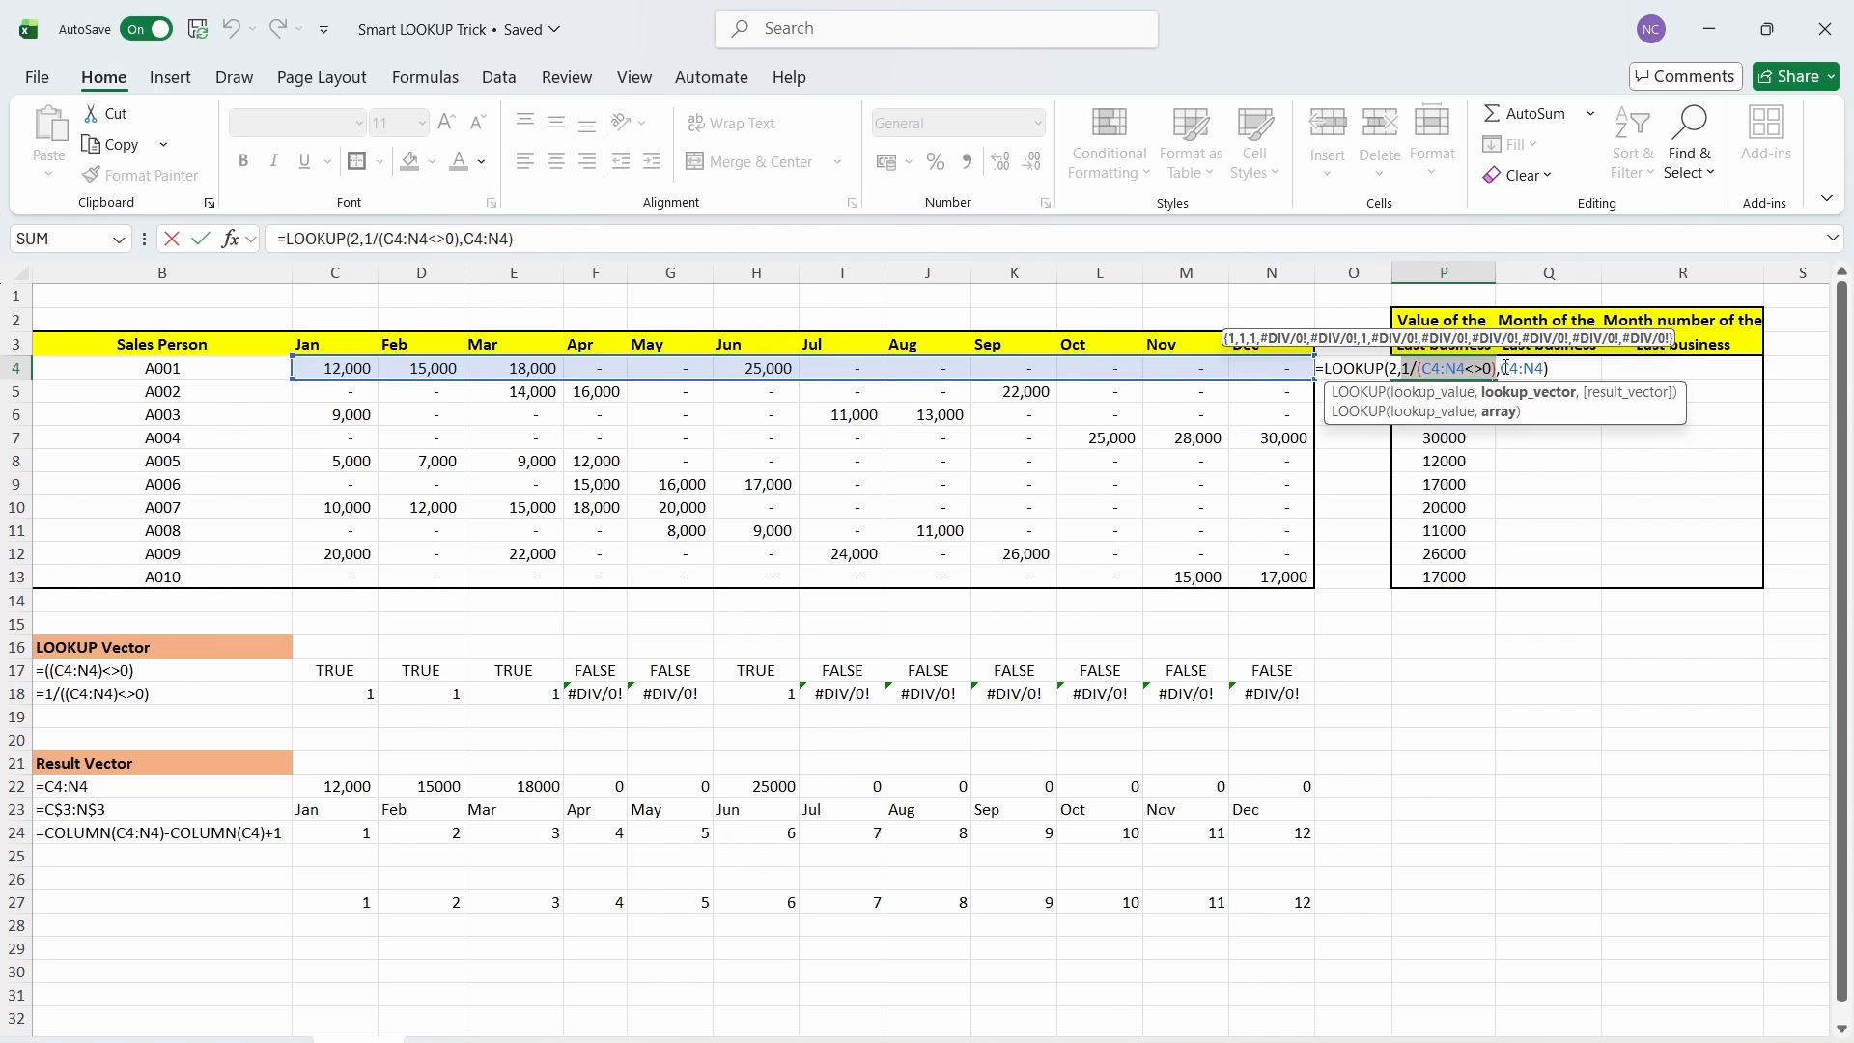
left_click_drag(1502, 368, 1548, 369)
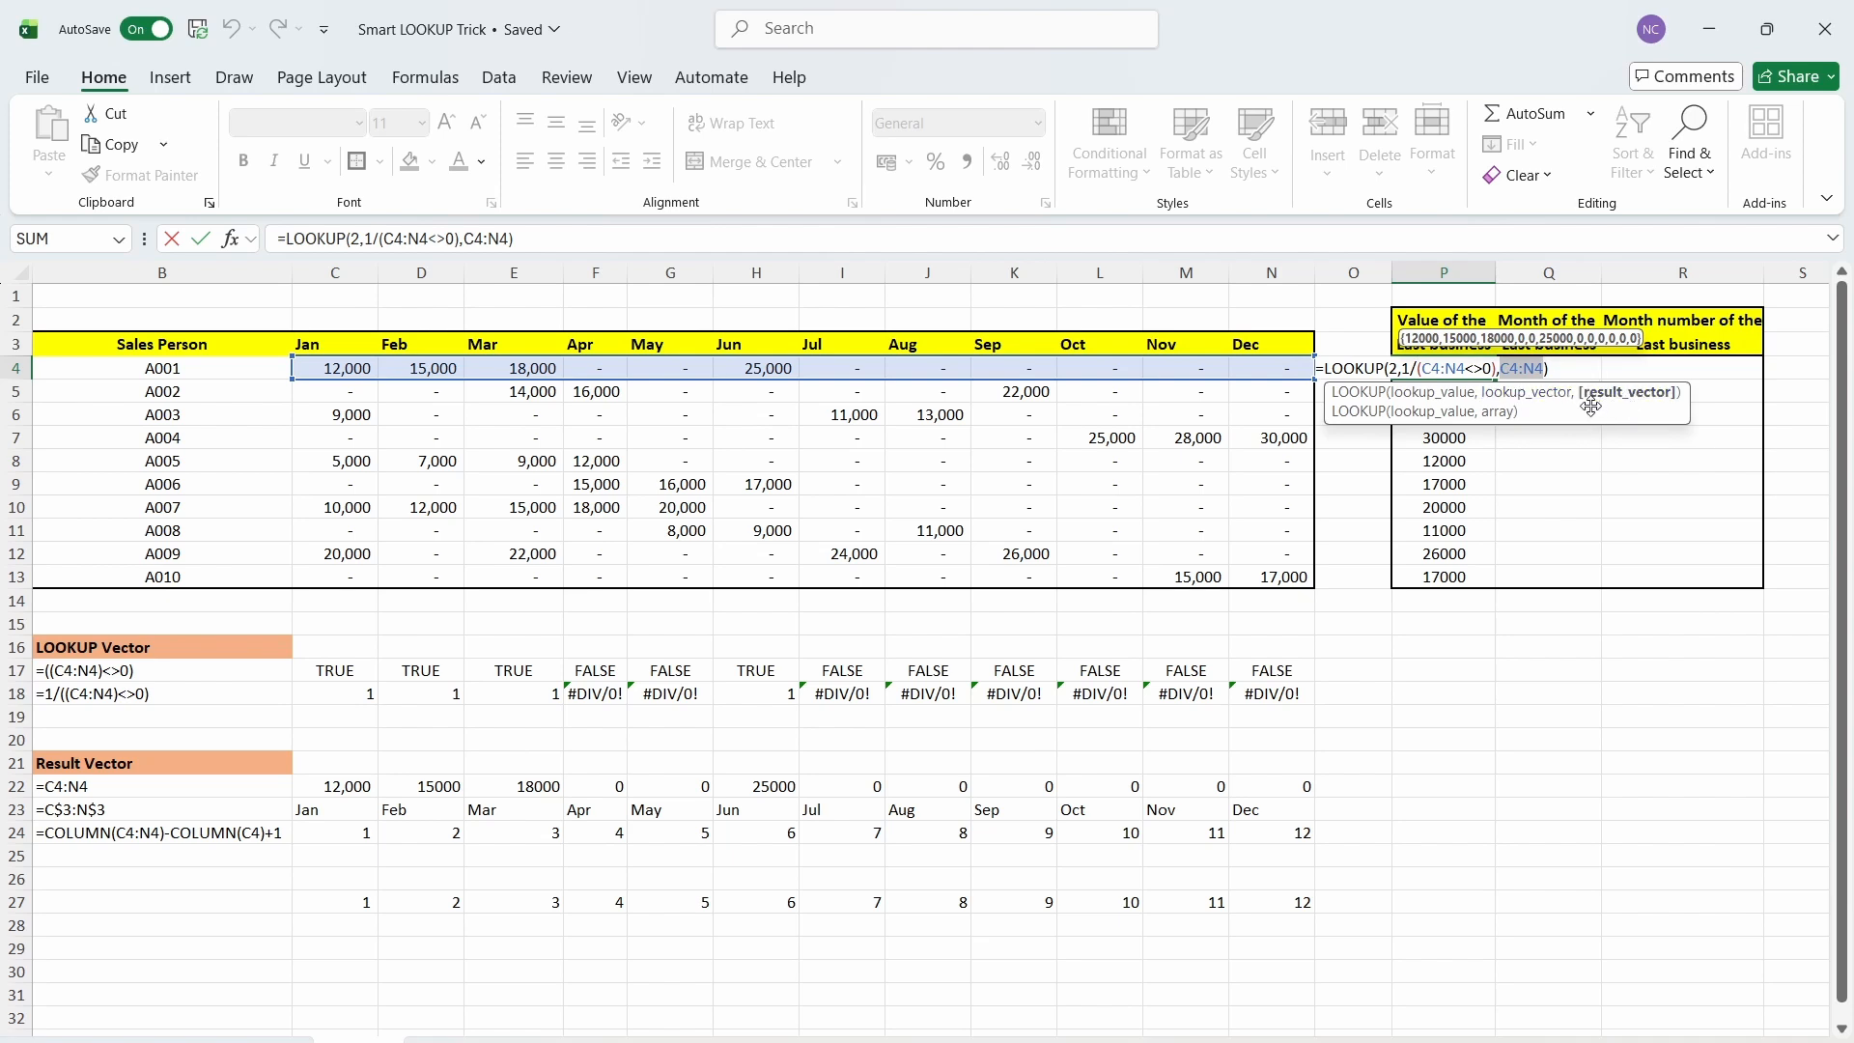
key("ctrl+Return")
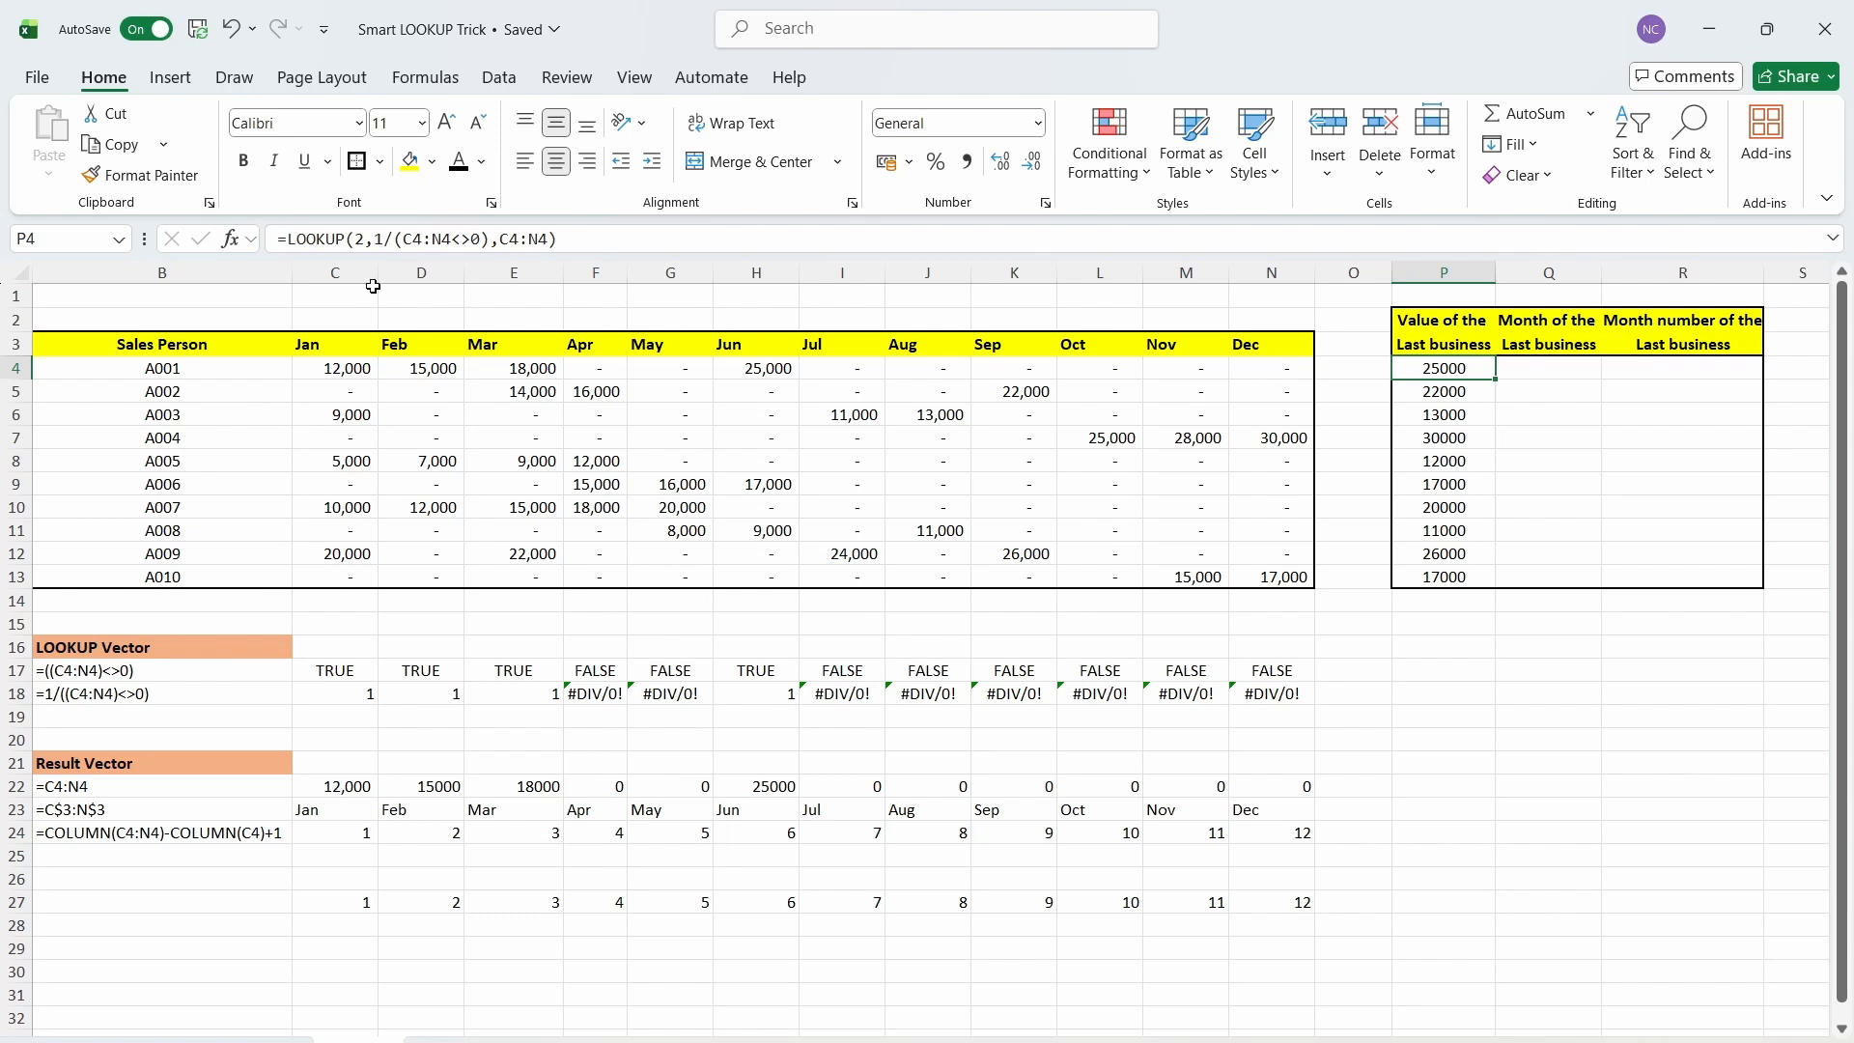
- Examine the lookup vector 1/(C4:N4<>0) in P4's formula and its ((C4:N4)<>0) breakdown across C17:N17
left_click_drag(373, 238, 497, 244)
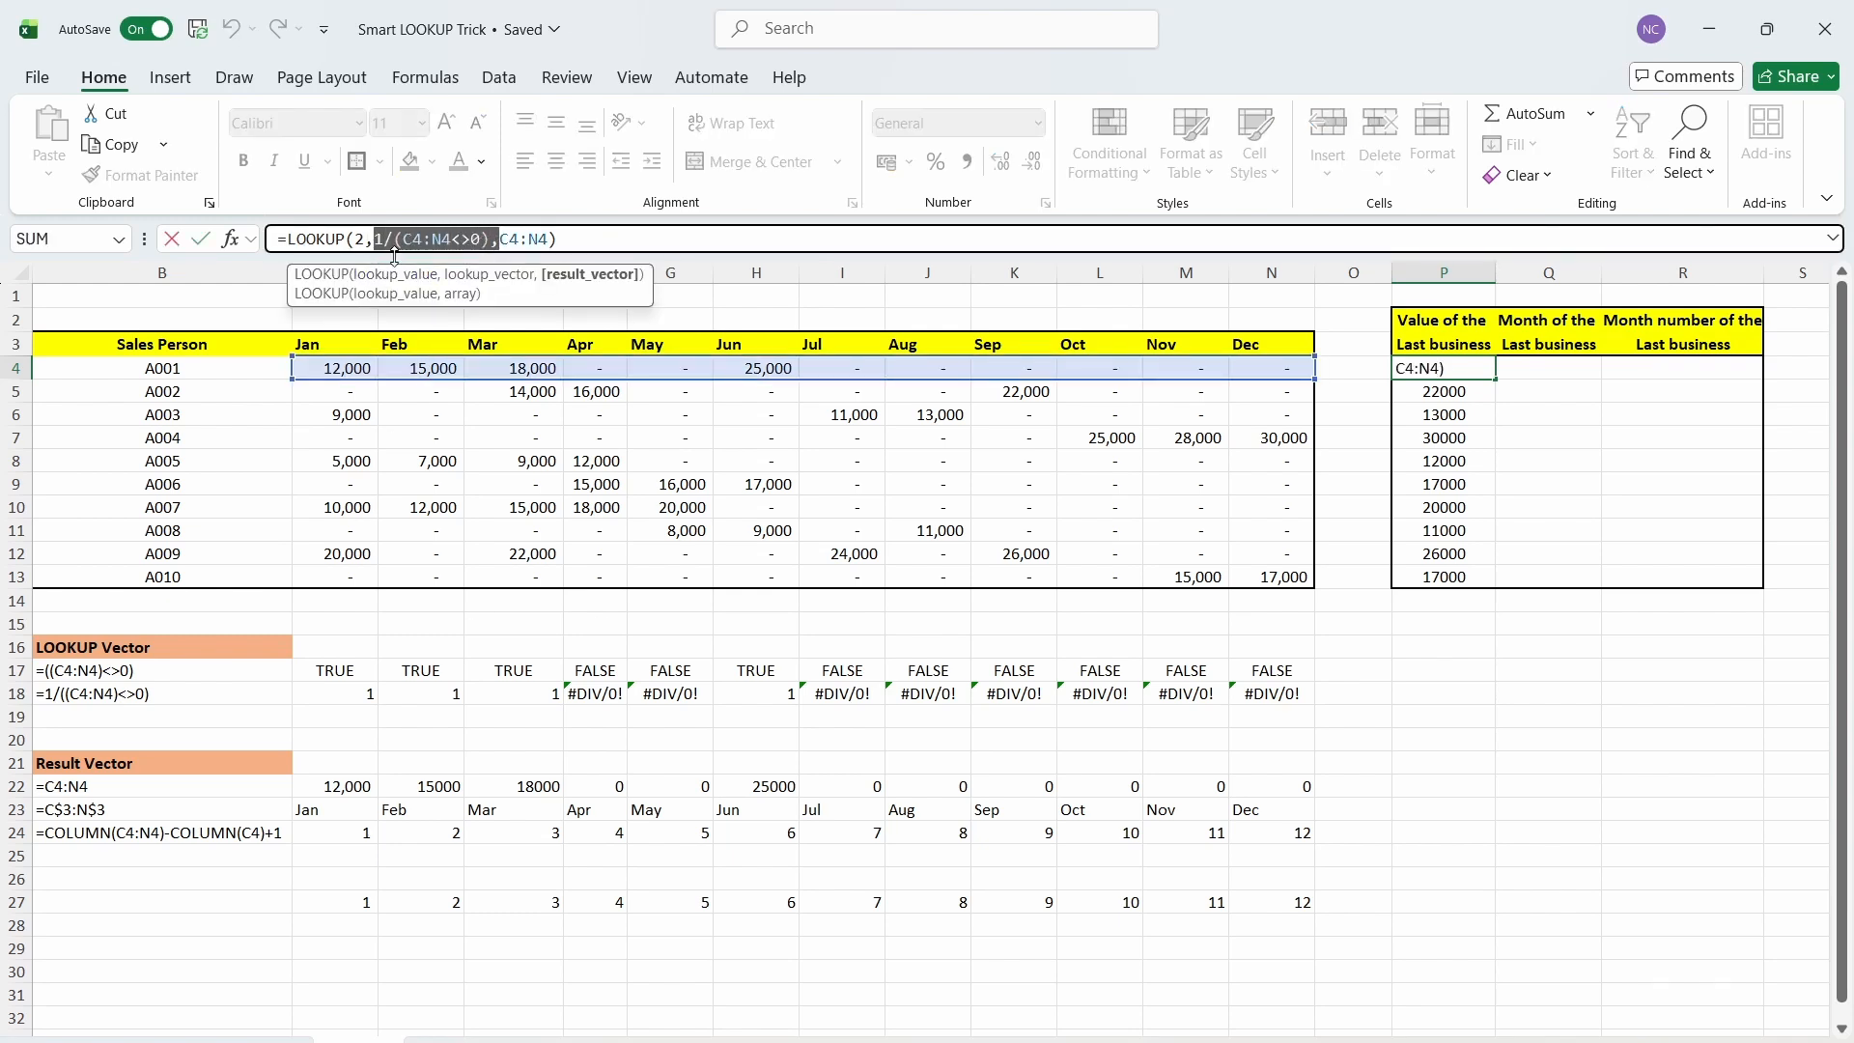
left_click(100, 676)
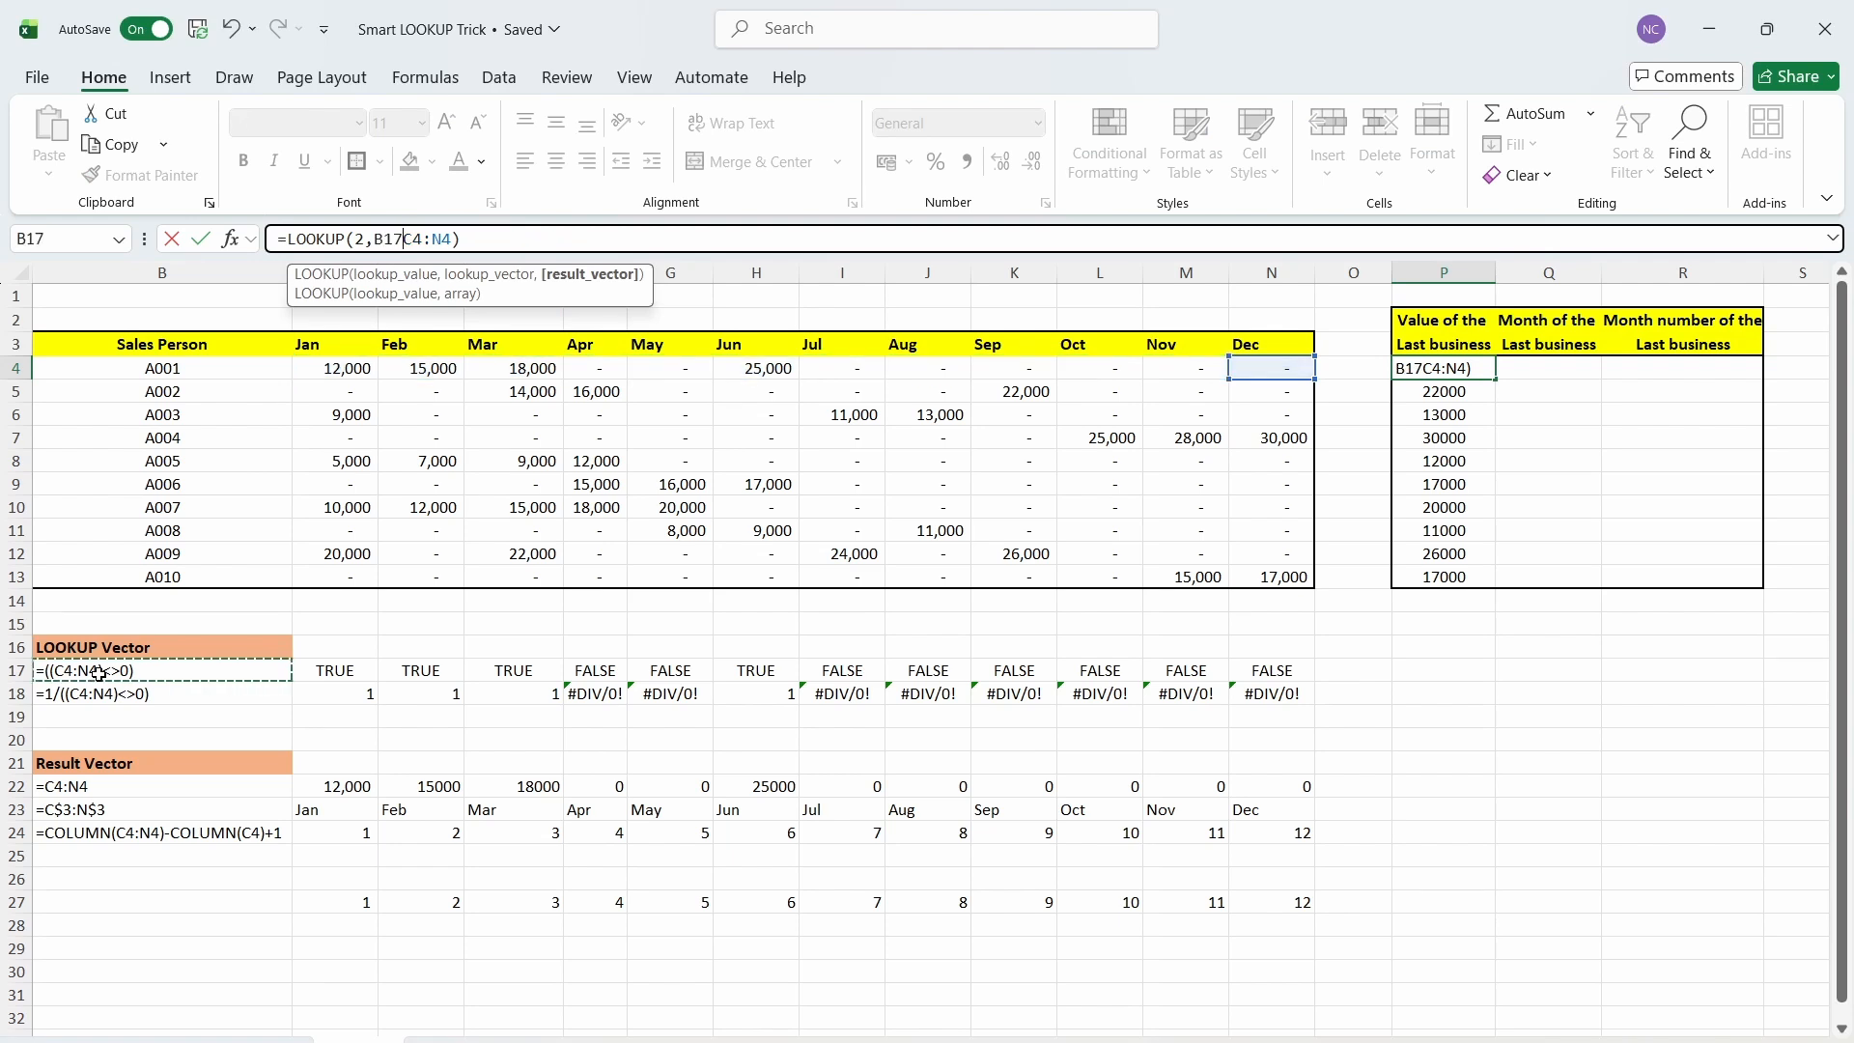
key("Escape")
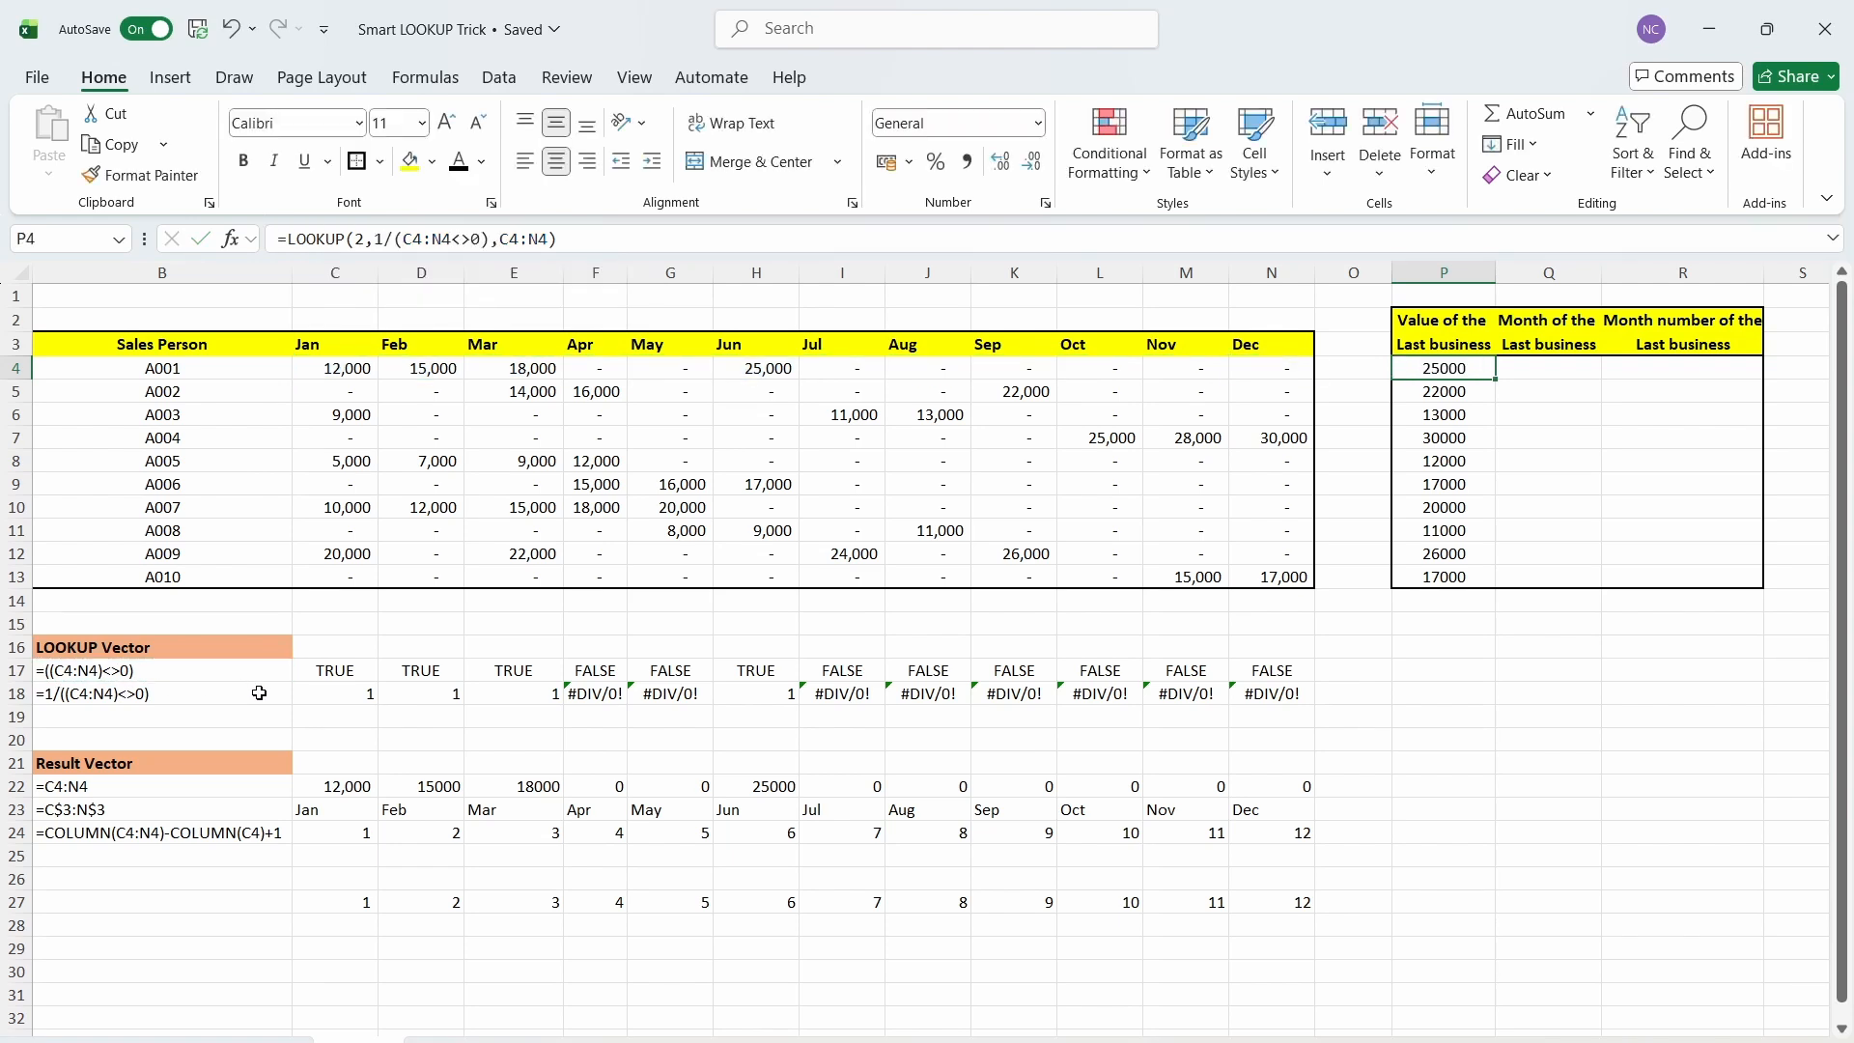
left_click(222, 670)
left_click_drag(353, 670, 1249, 670)
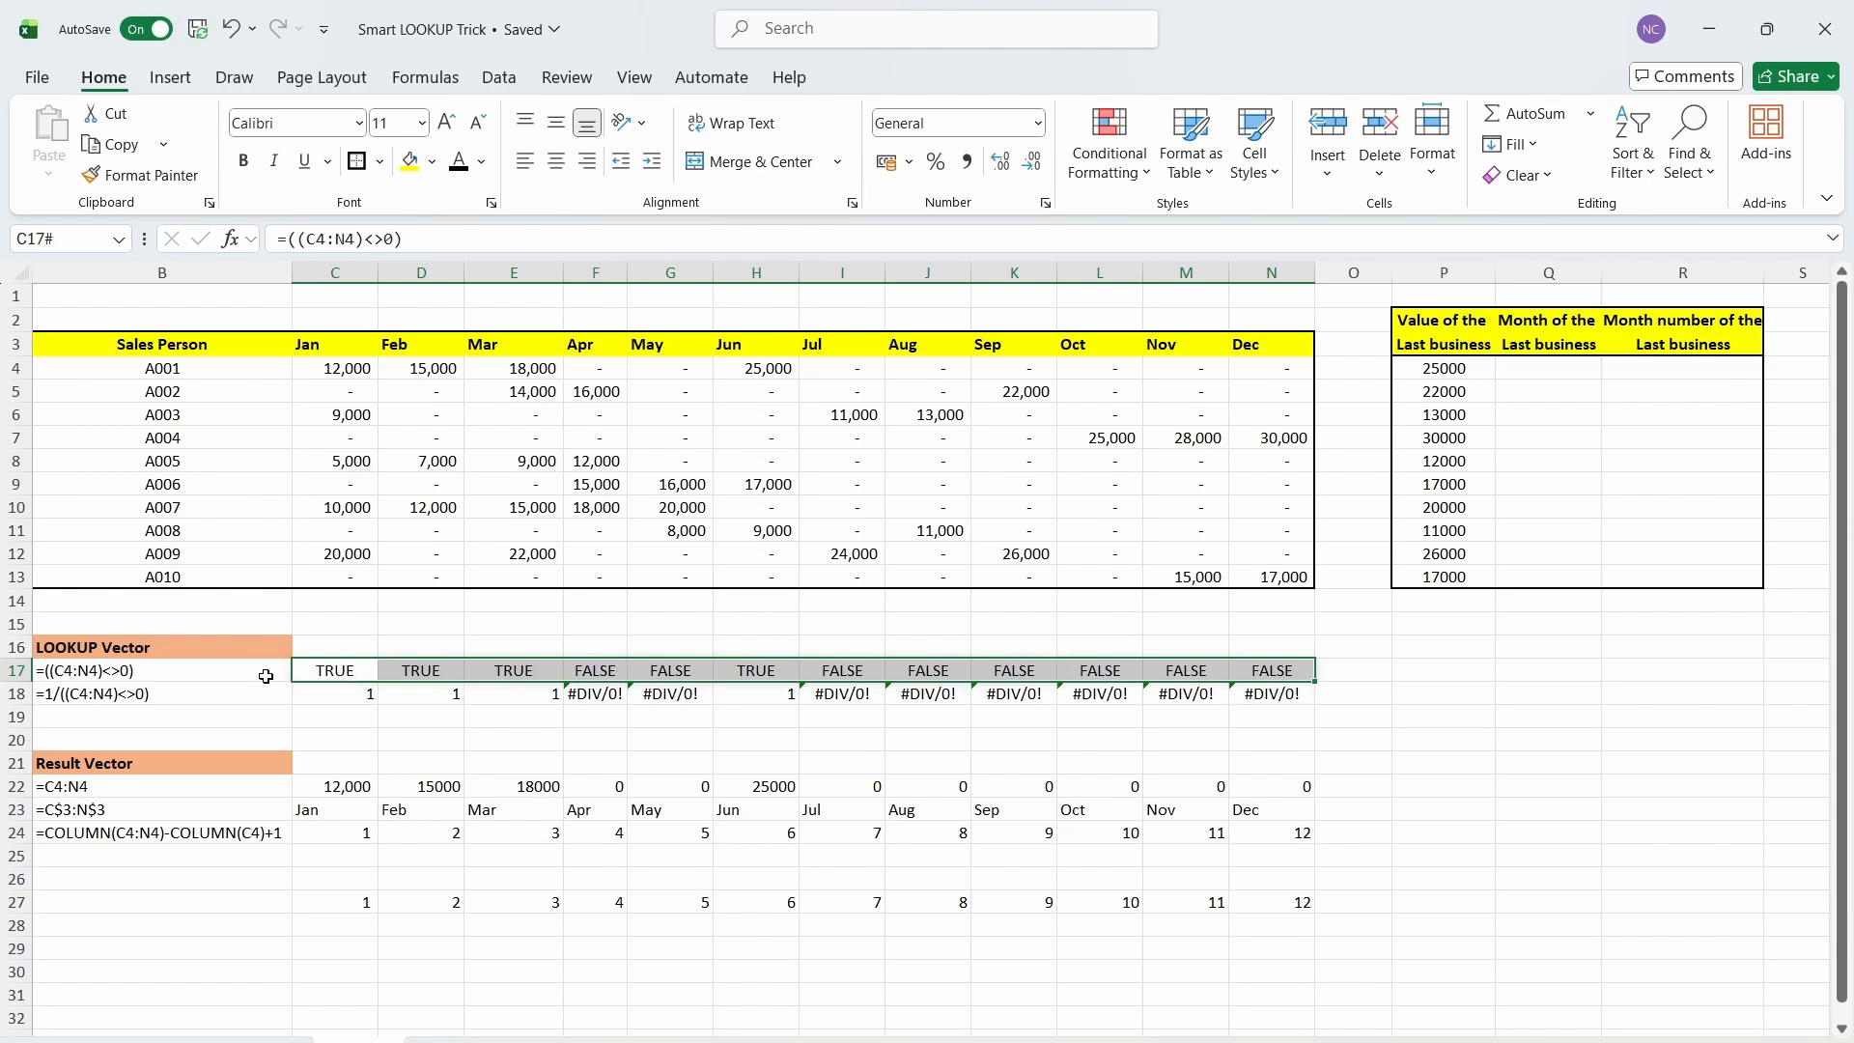
- Examine the 1/((C4:N4)<>0) breakdown across C18:N18 against the lookup vector in P4's formula, including the June entry in H18
left_click(170, 695)
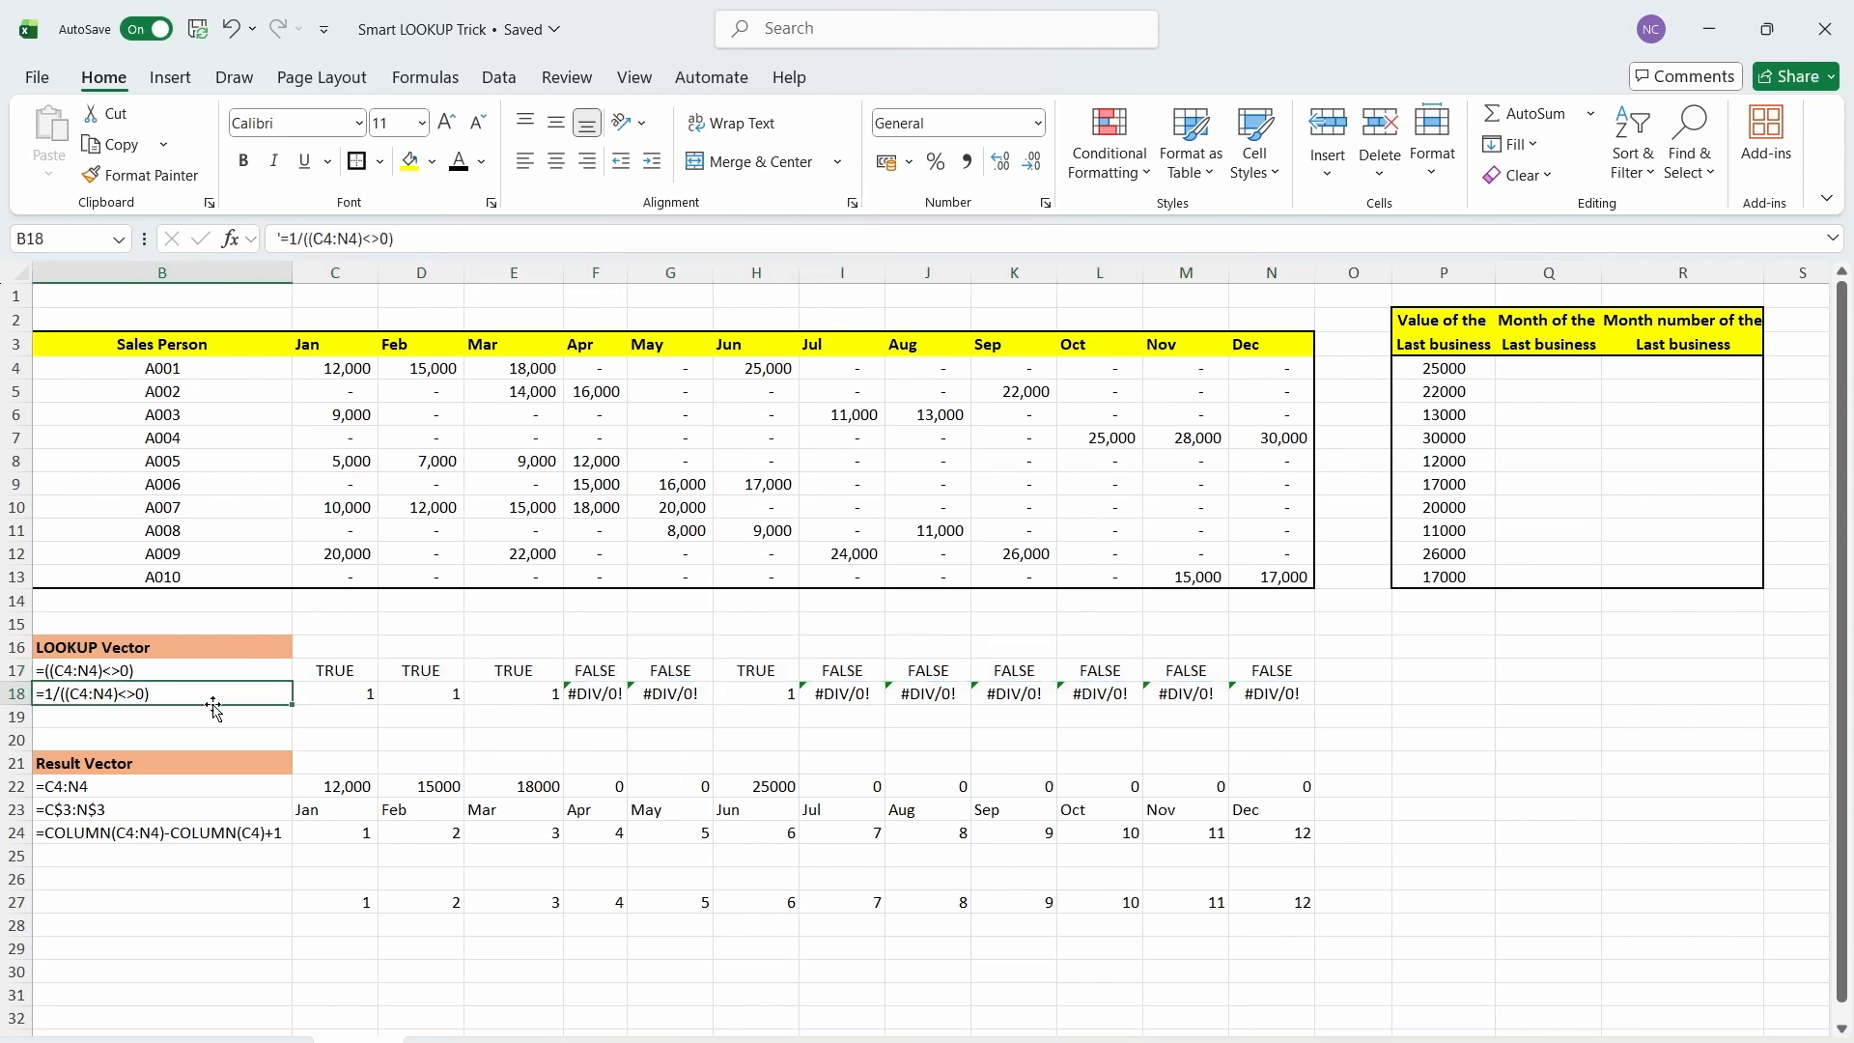
left_click_drag(319, 695, 1238, 707)
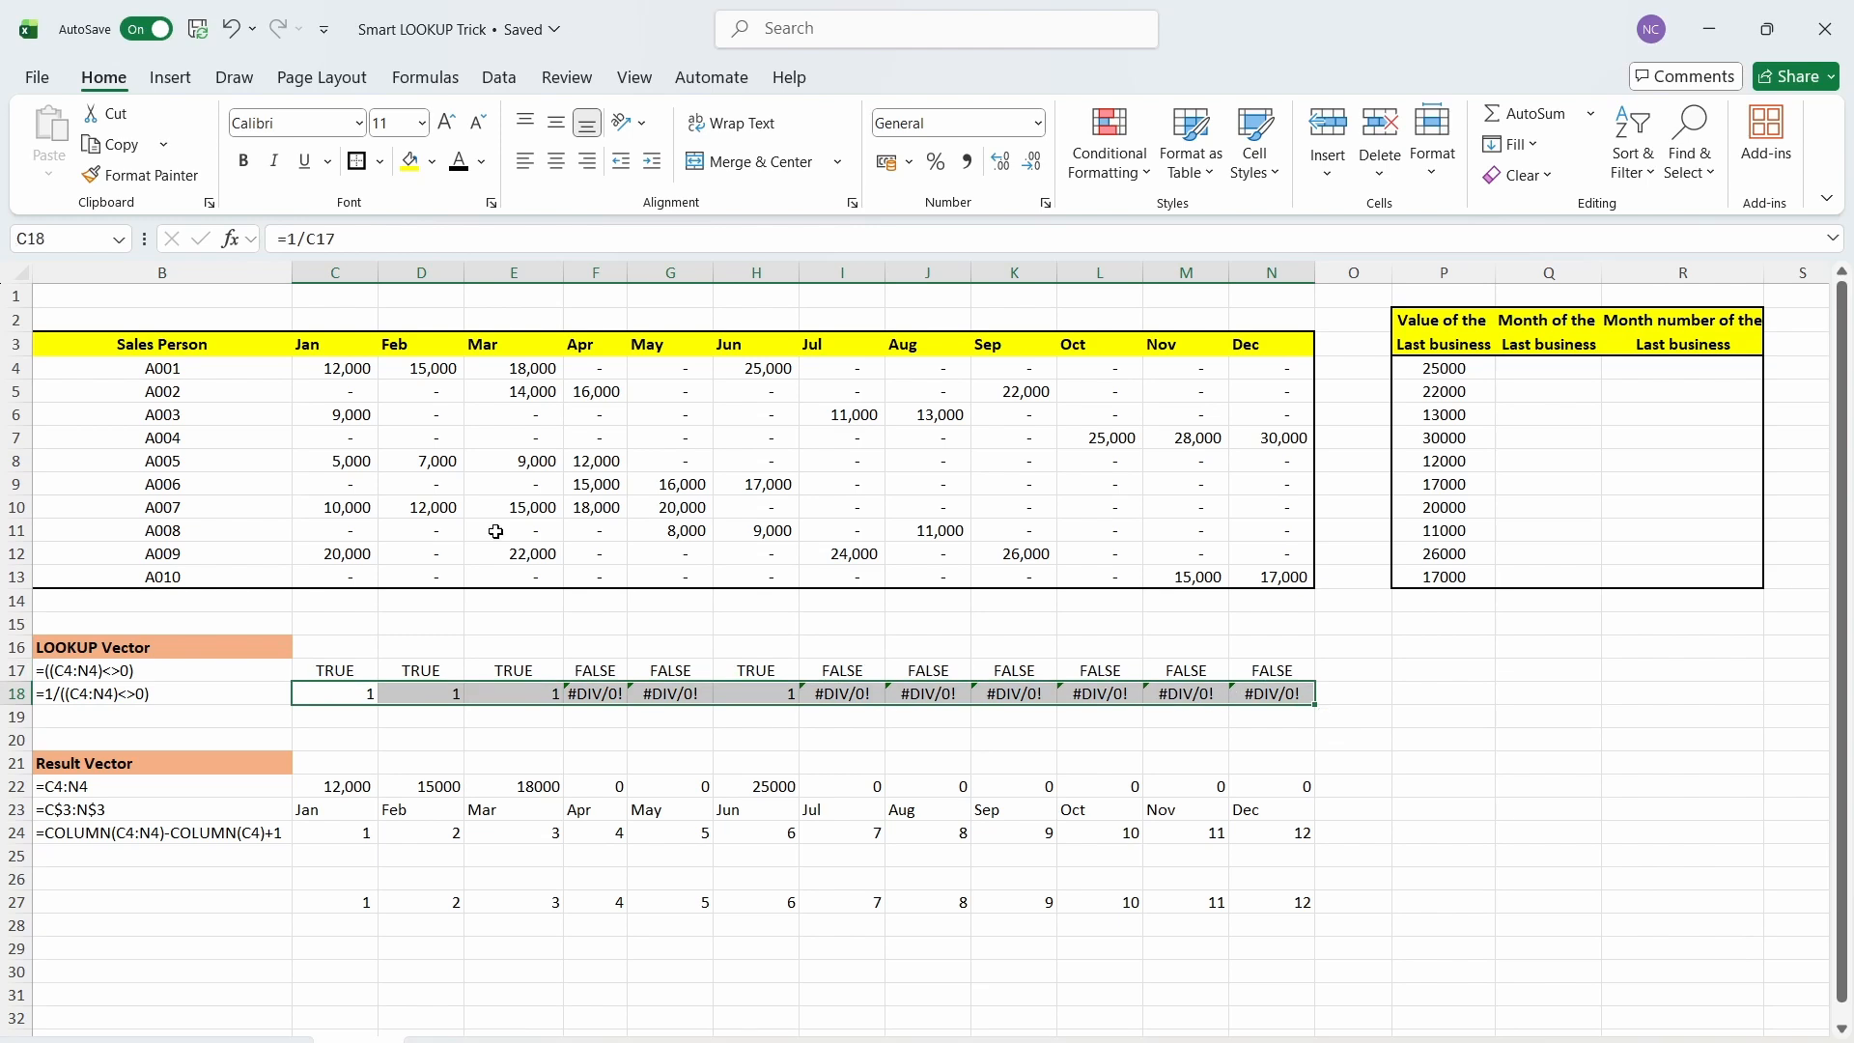
double_click(1445, 368)
left_click_drag(376, 238, 491, 239)
left_click(53, 693)
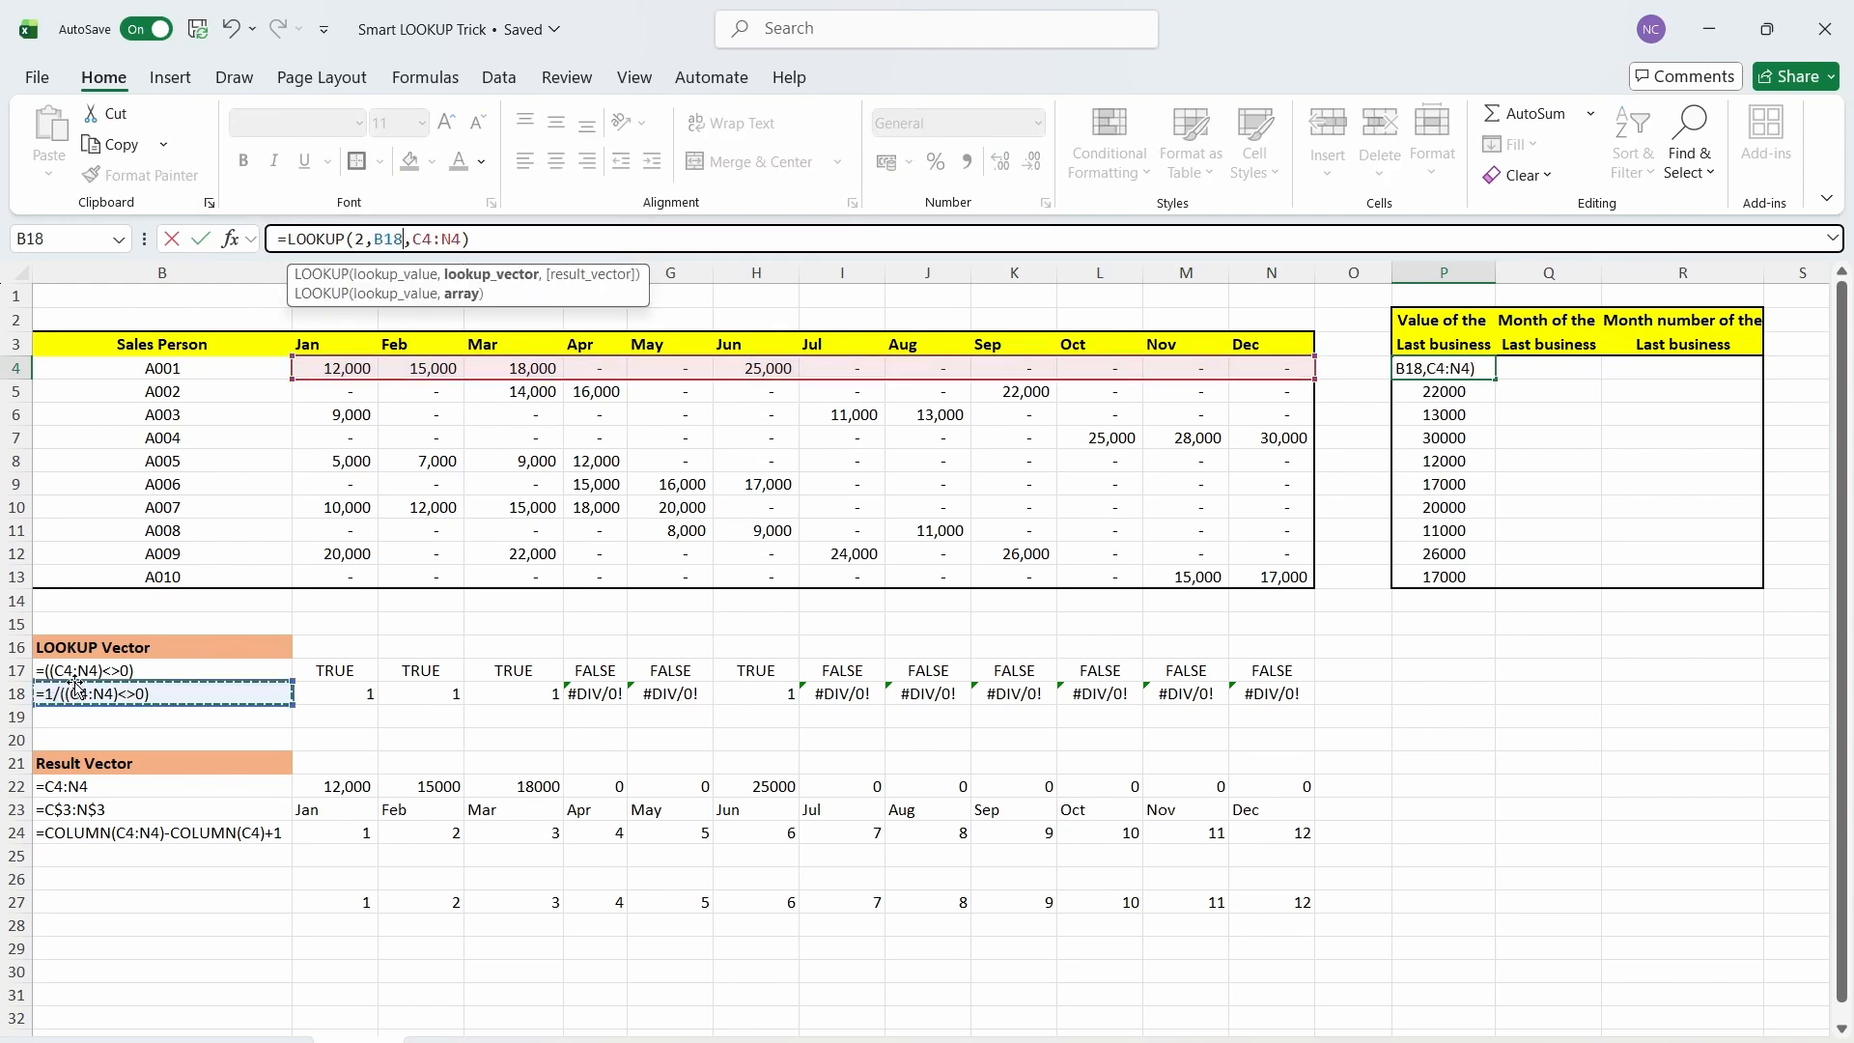
key("Escape")
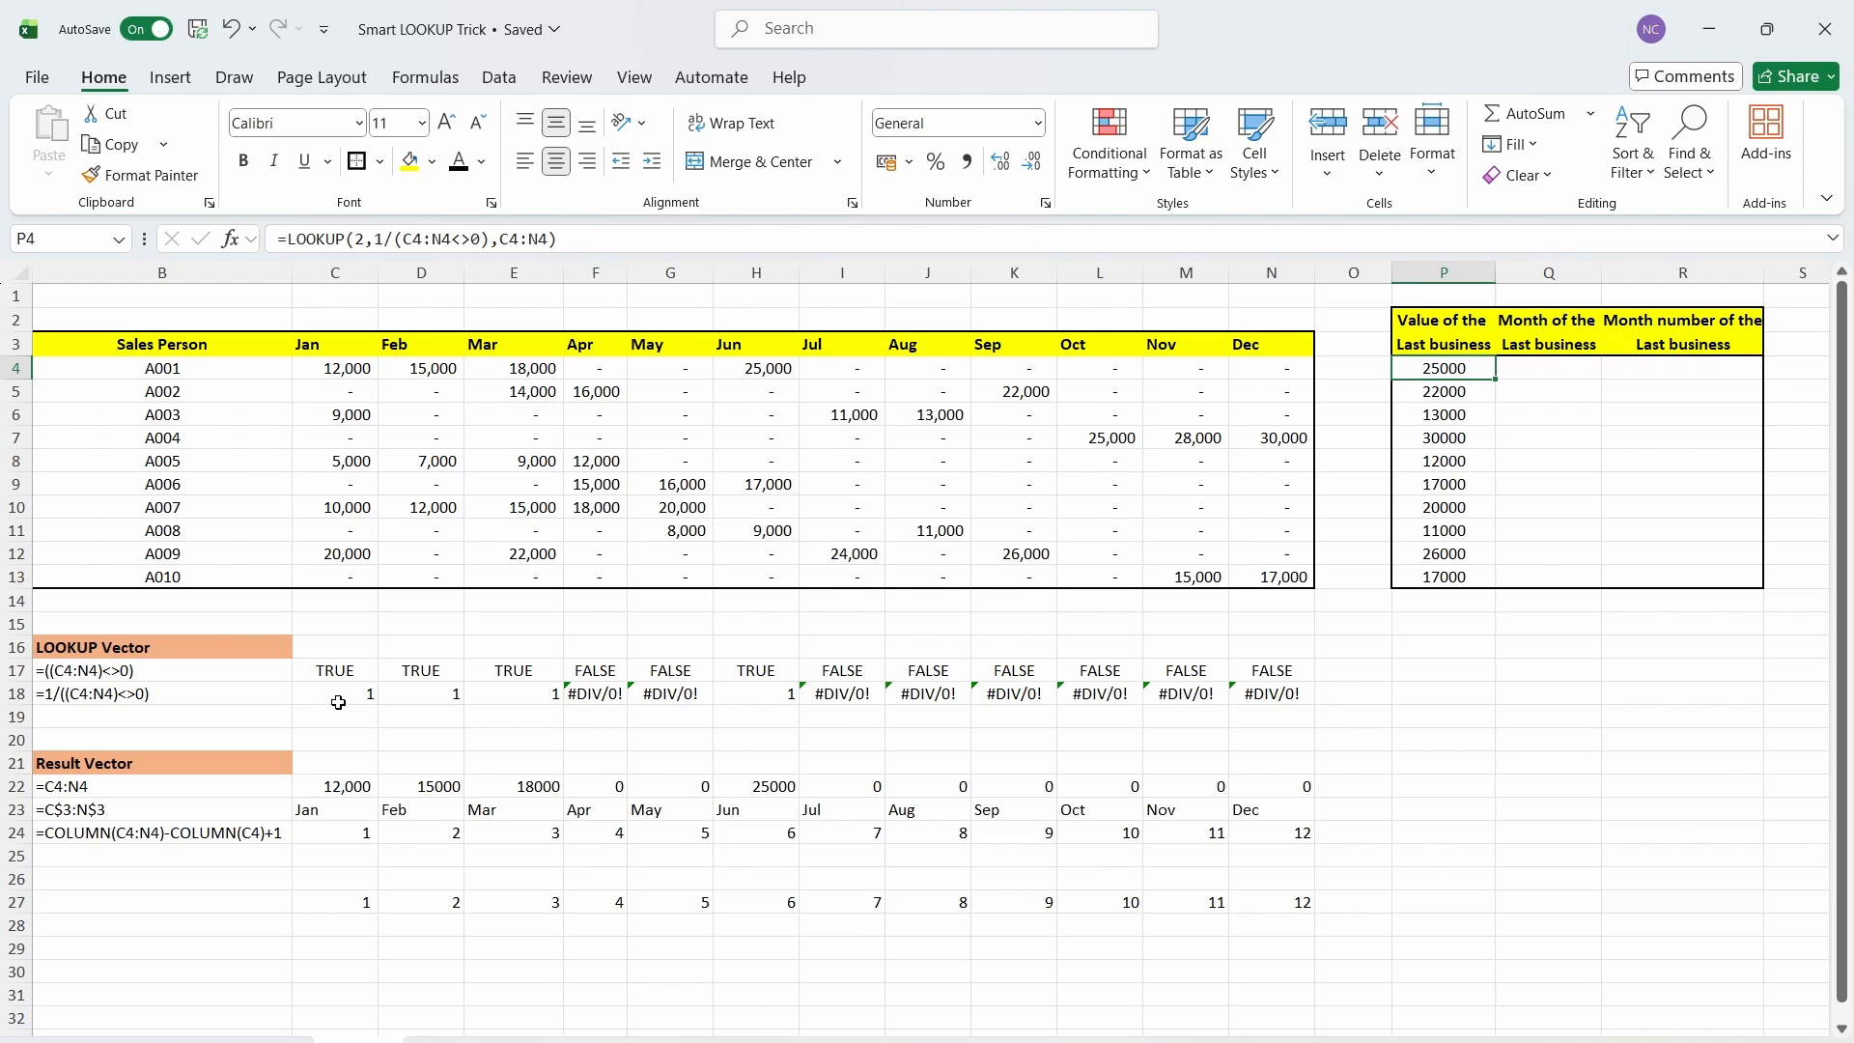
left_click_drag(338, 702, 1265, 692)
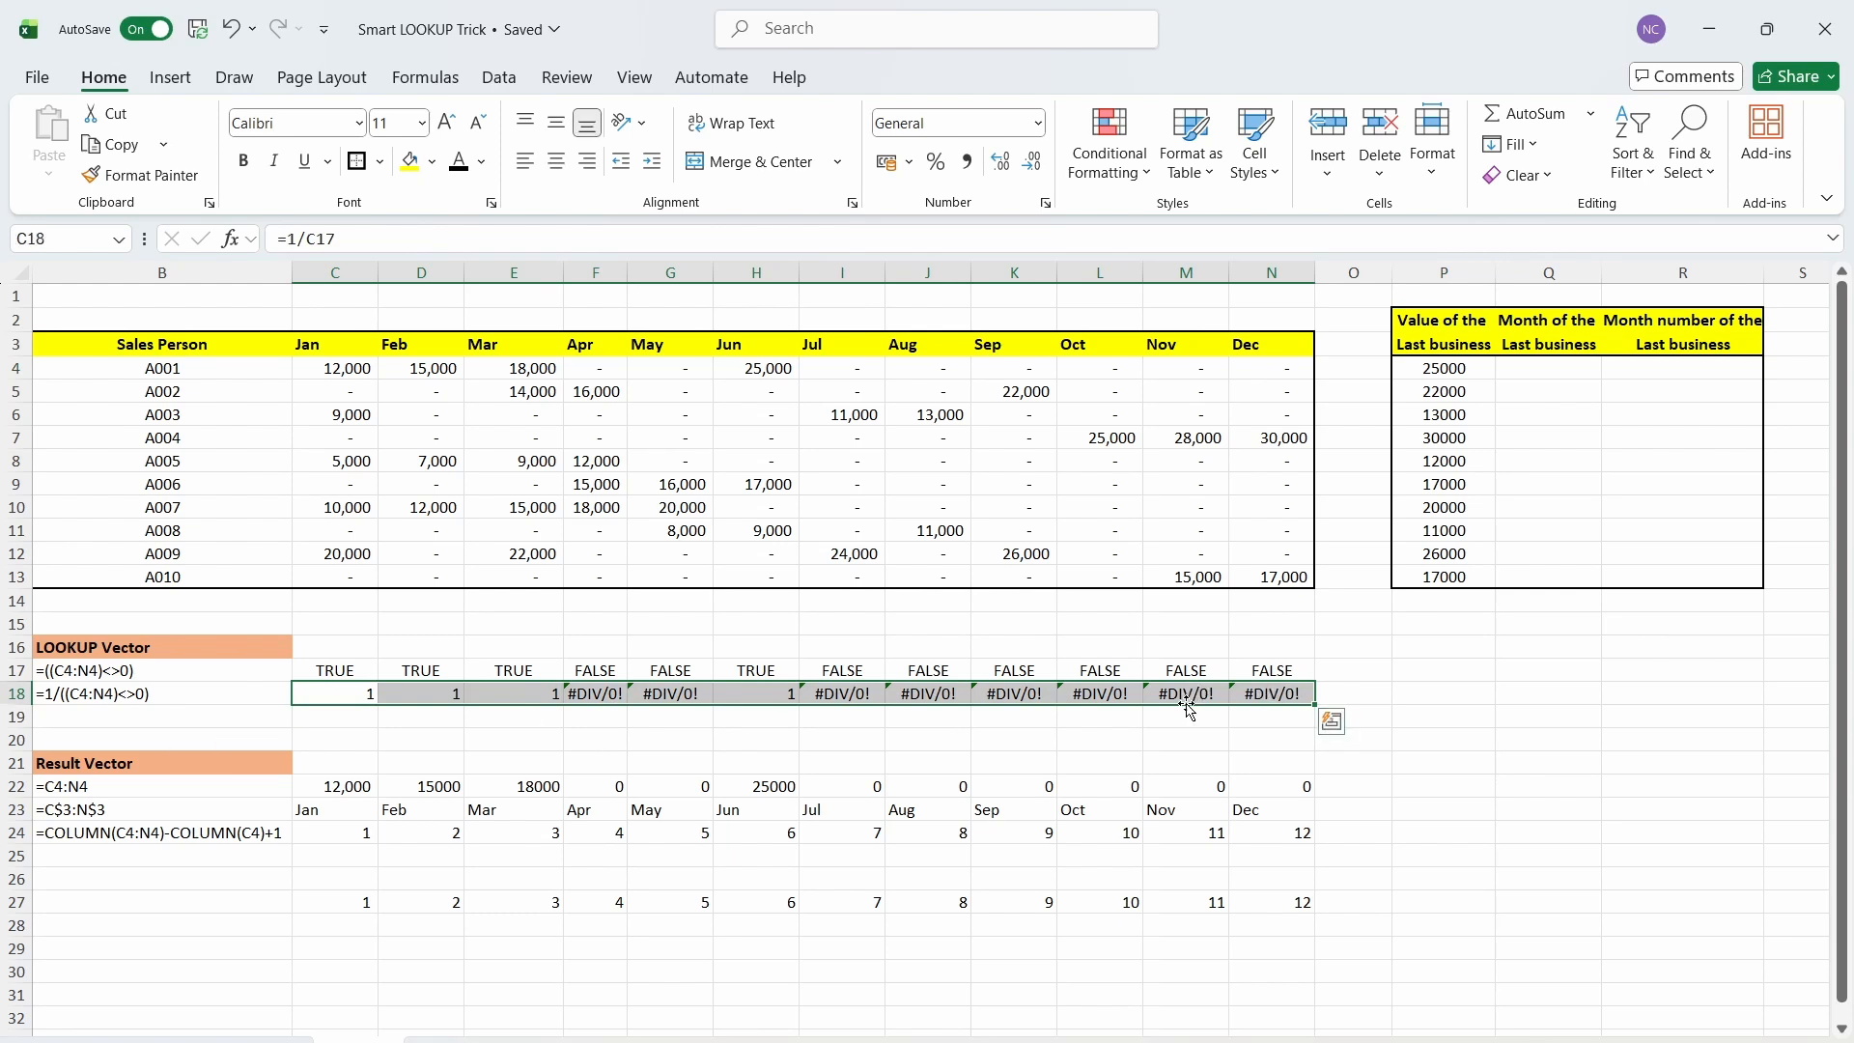
left_click(744, 691)
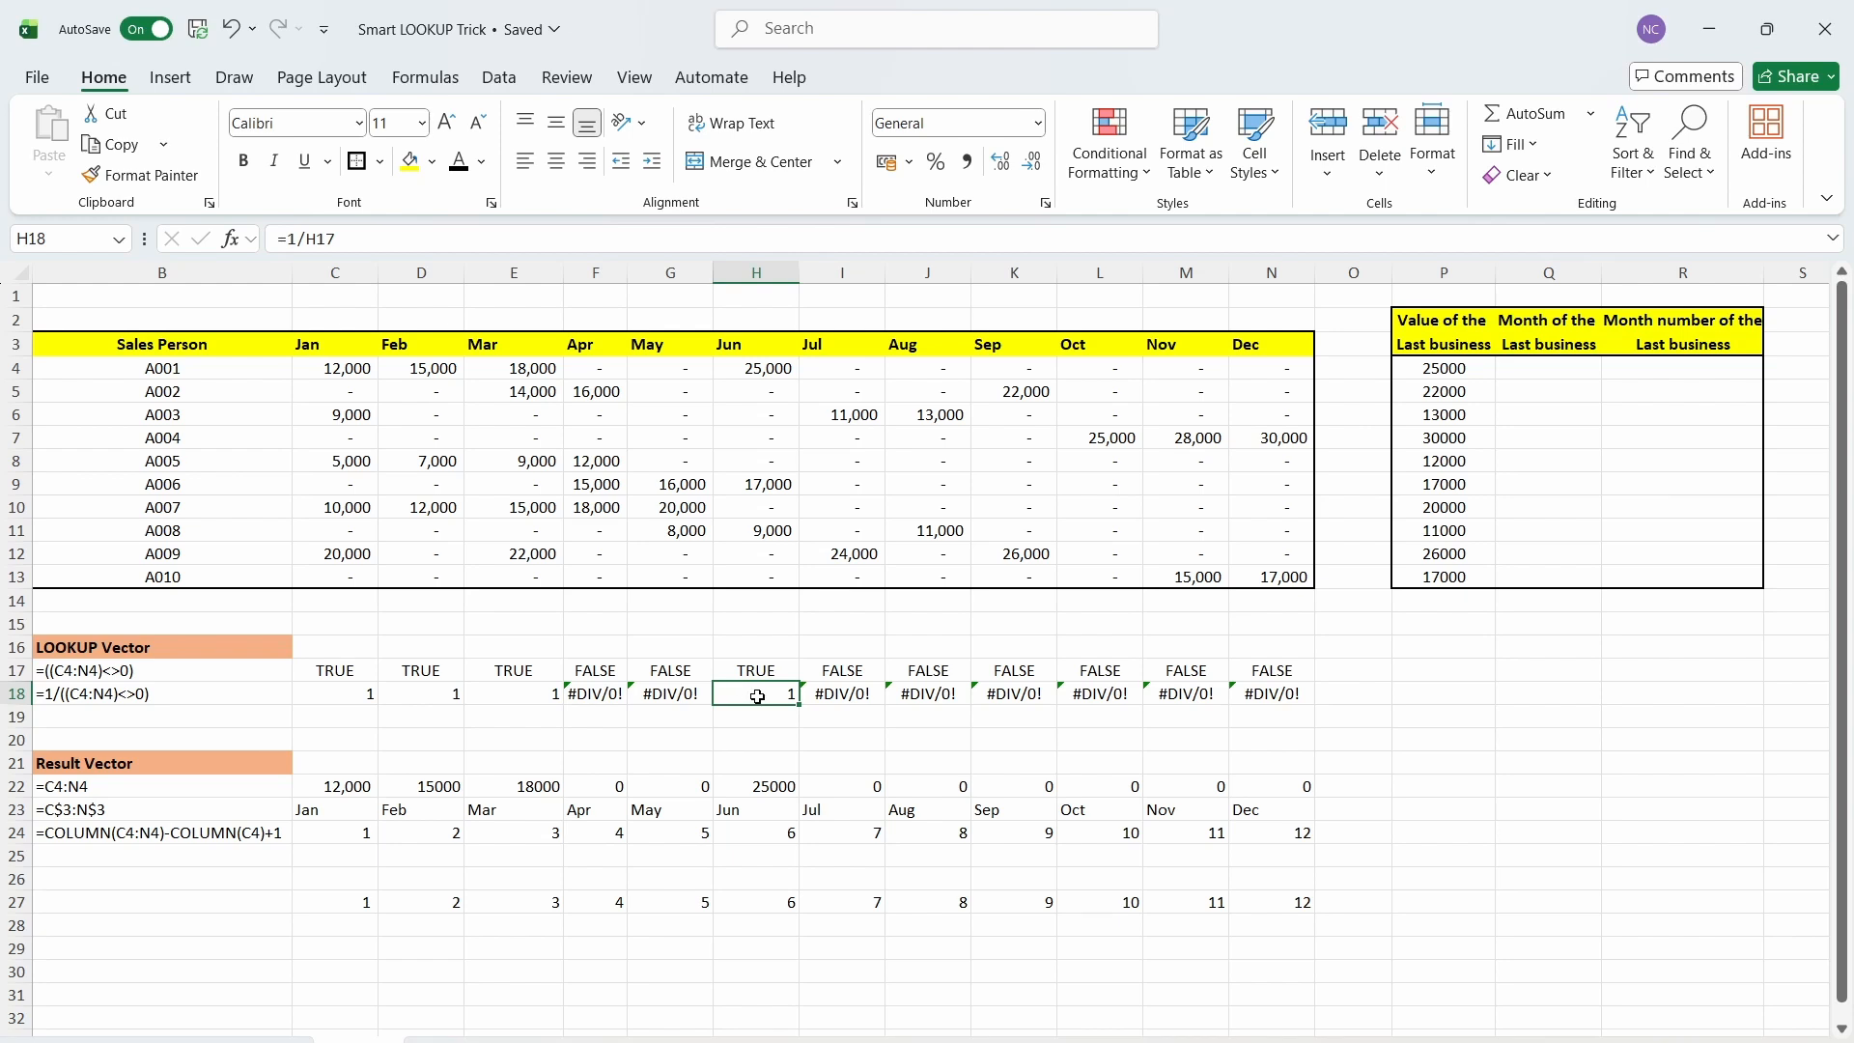
- Examine the result vector C4:N4 in P4's formula and its breakdown in C22:N22, comparing H18 with the matching entry in H22
left_click(1439, 365)
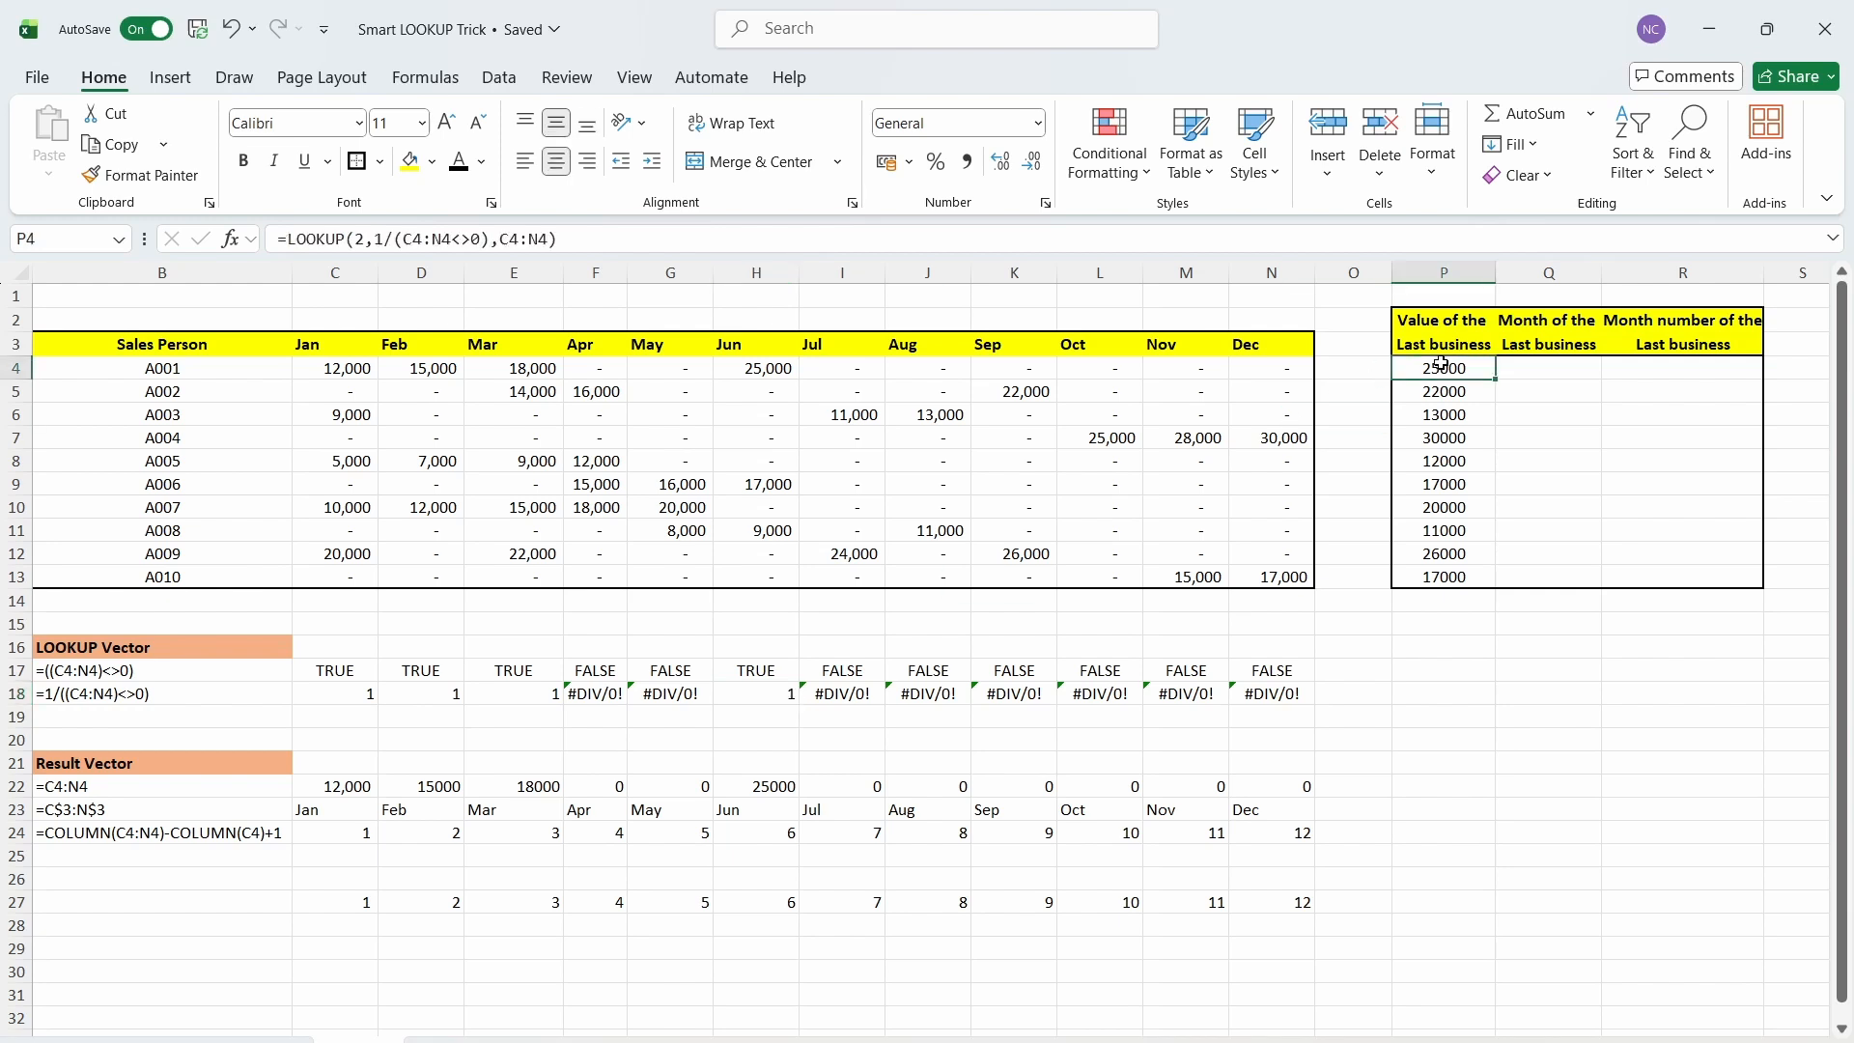
left_click(89, 784)
left_click(1438, 367)
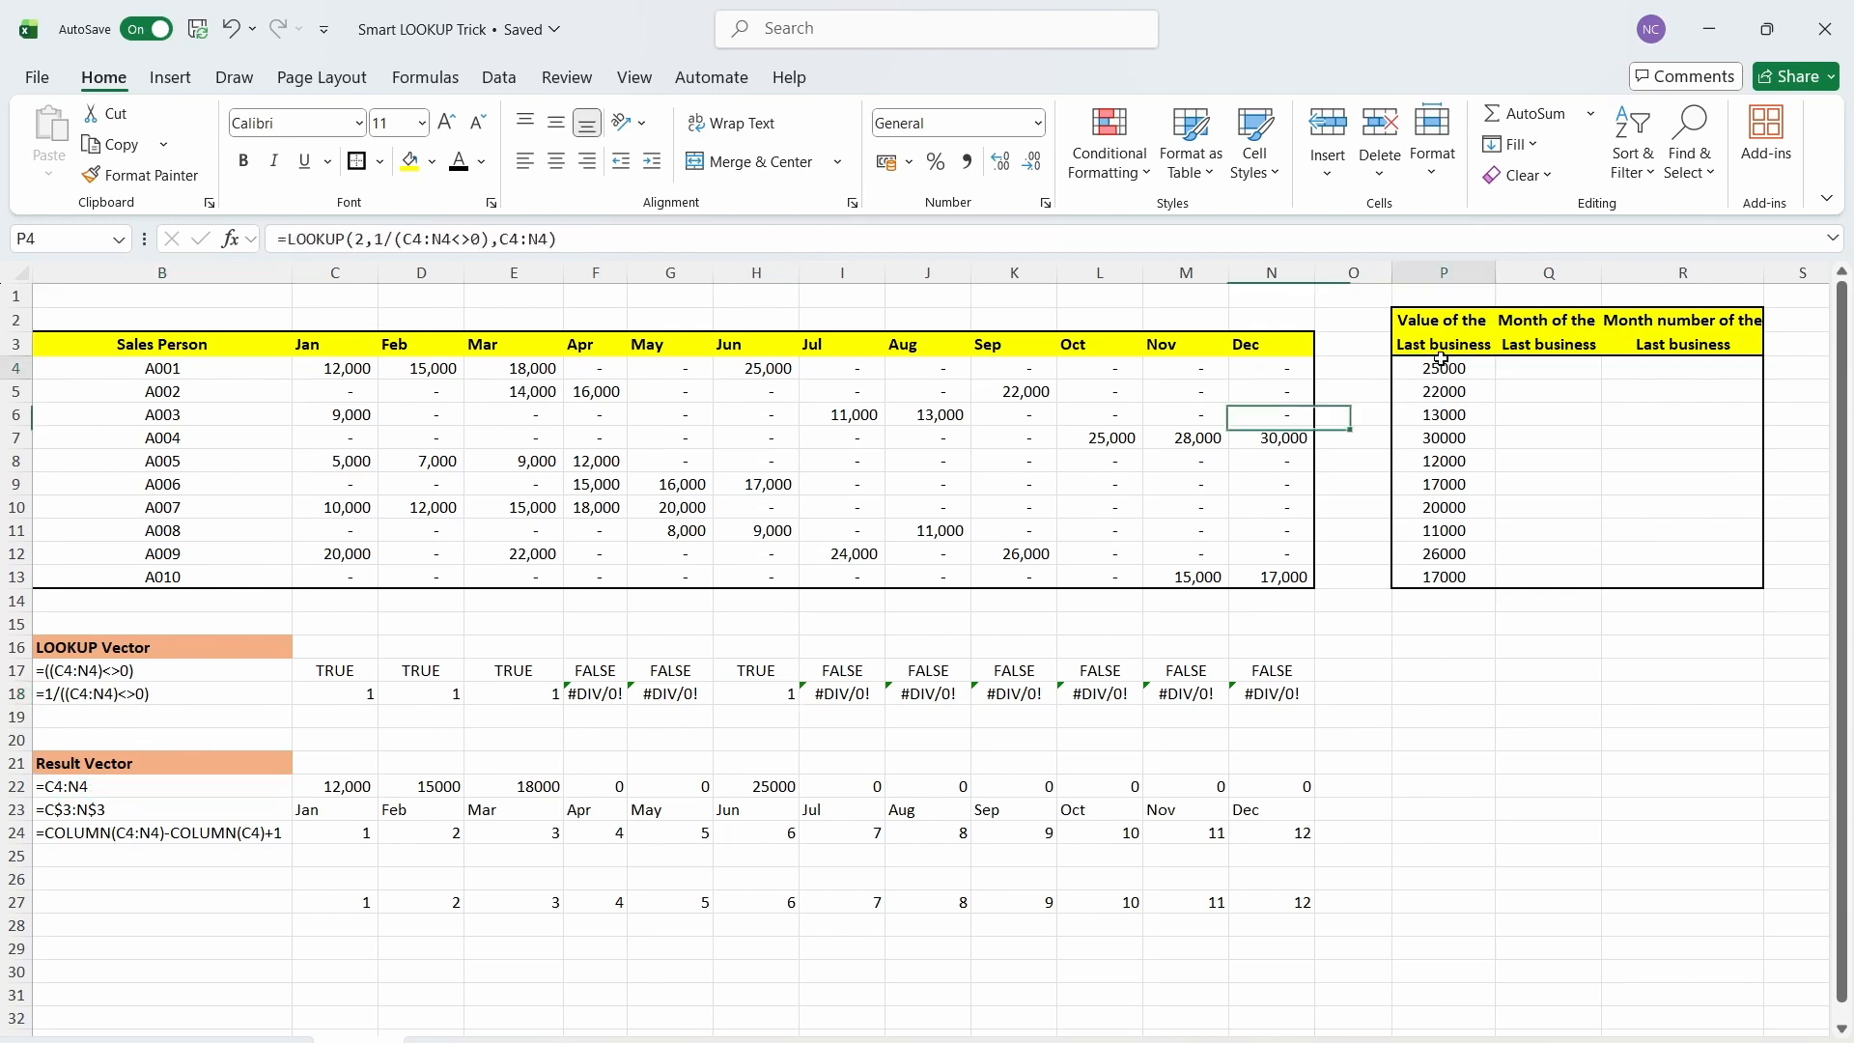
left_click_drag(500, 239, 546, 243)
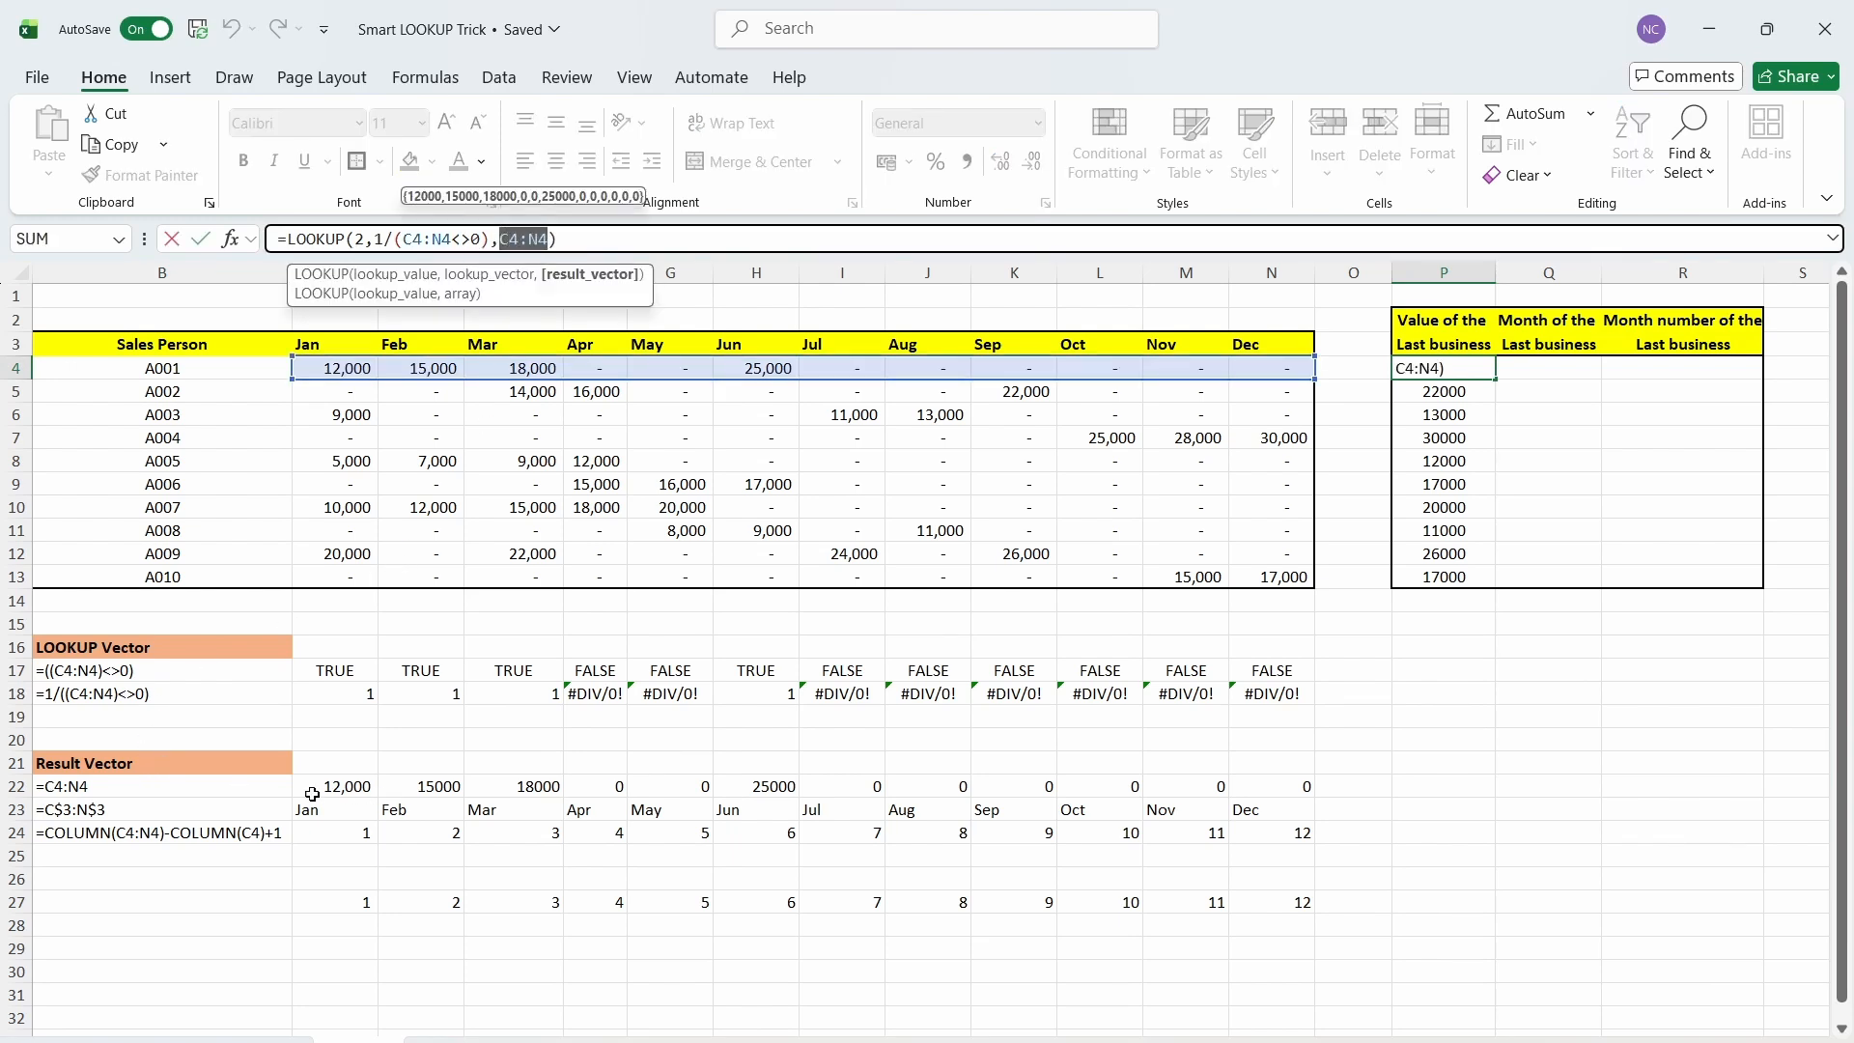
key("Escape")
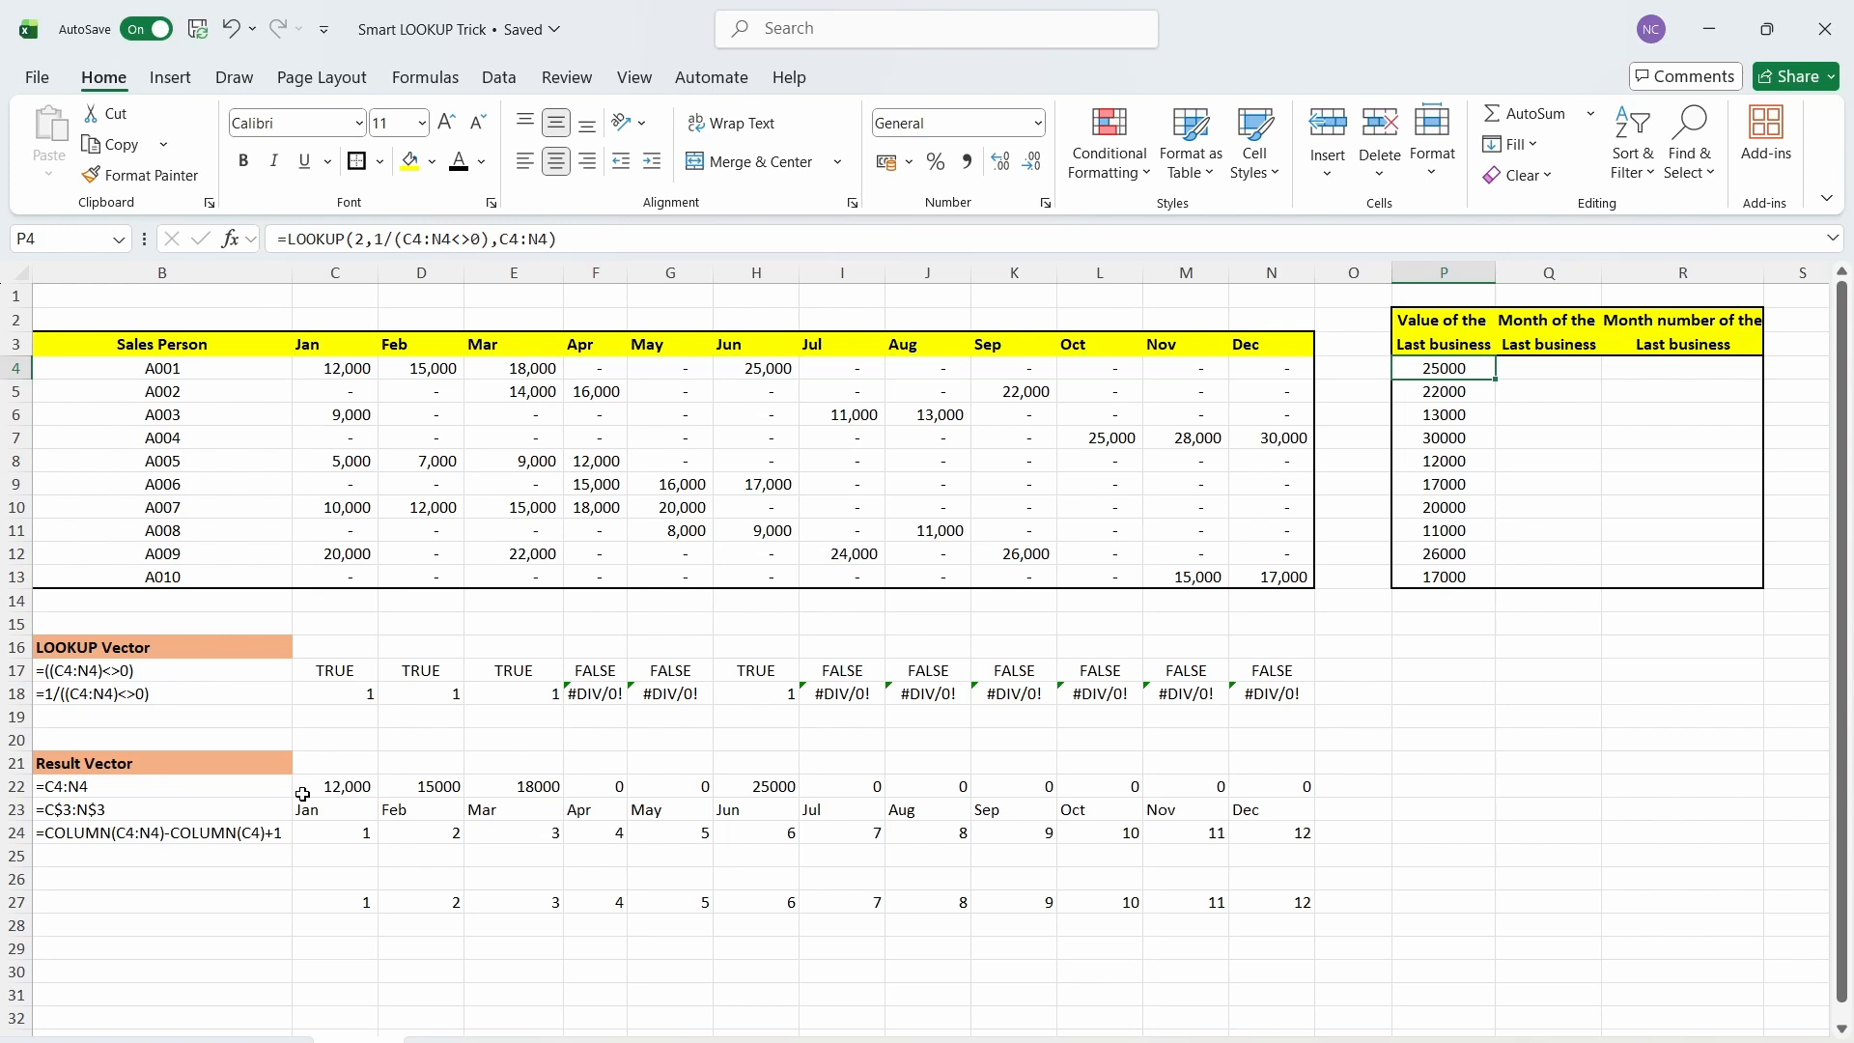
left_click_drag(303, 785, 1313, 785)
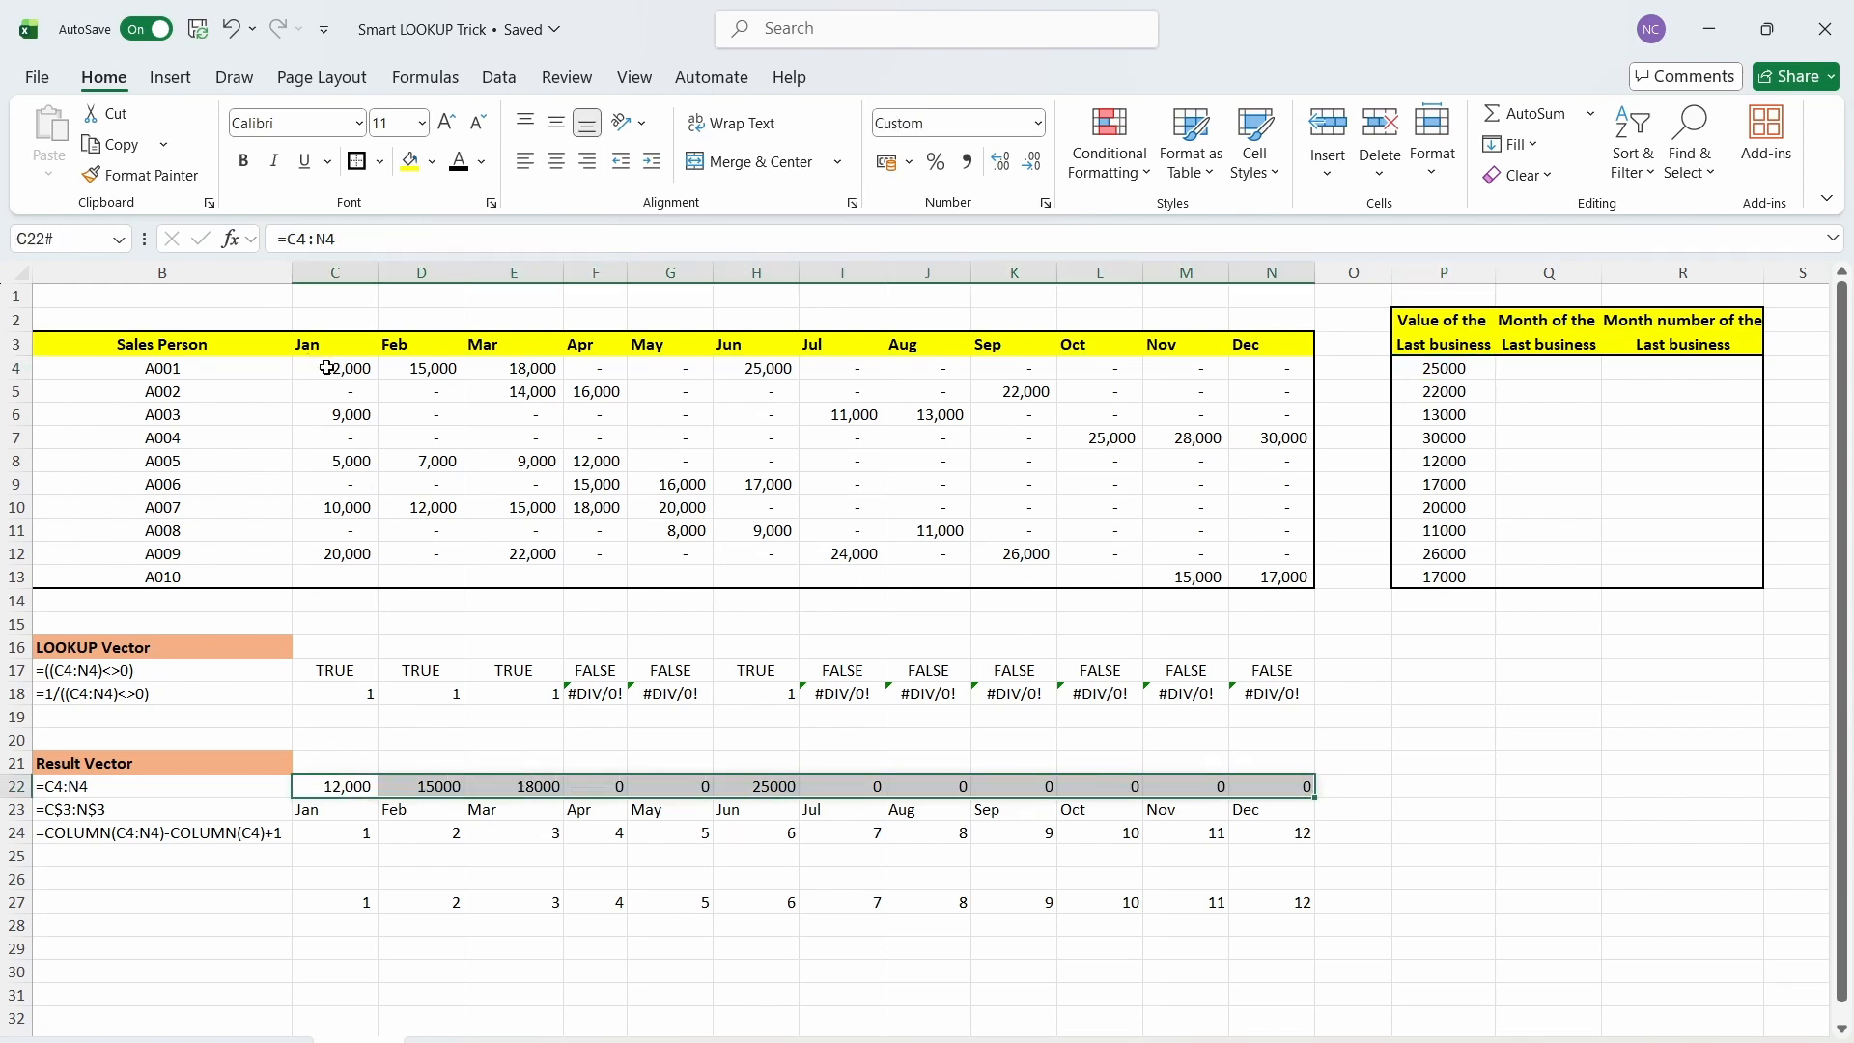
left_click_drag(324, 367, 1244, 367)
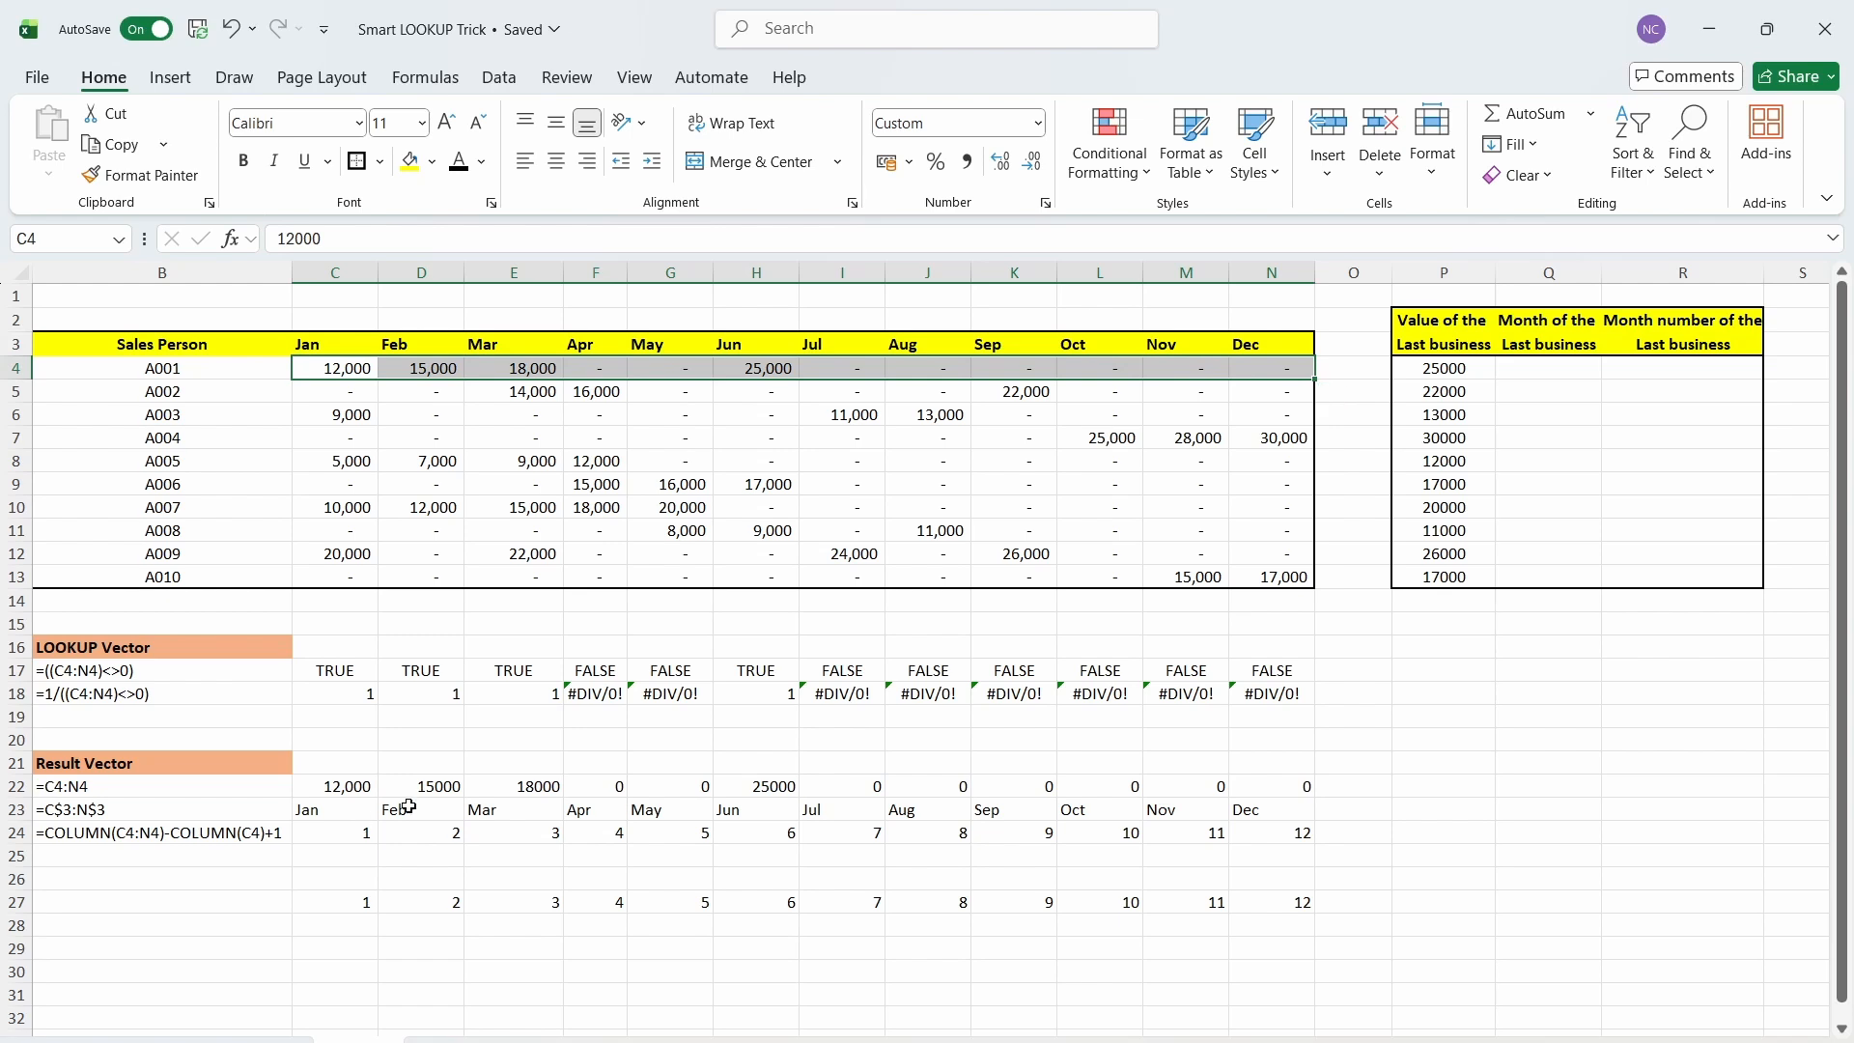
left_click(770, 686)
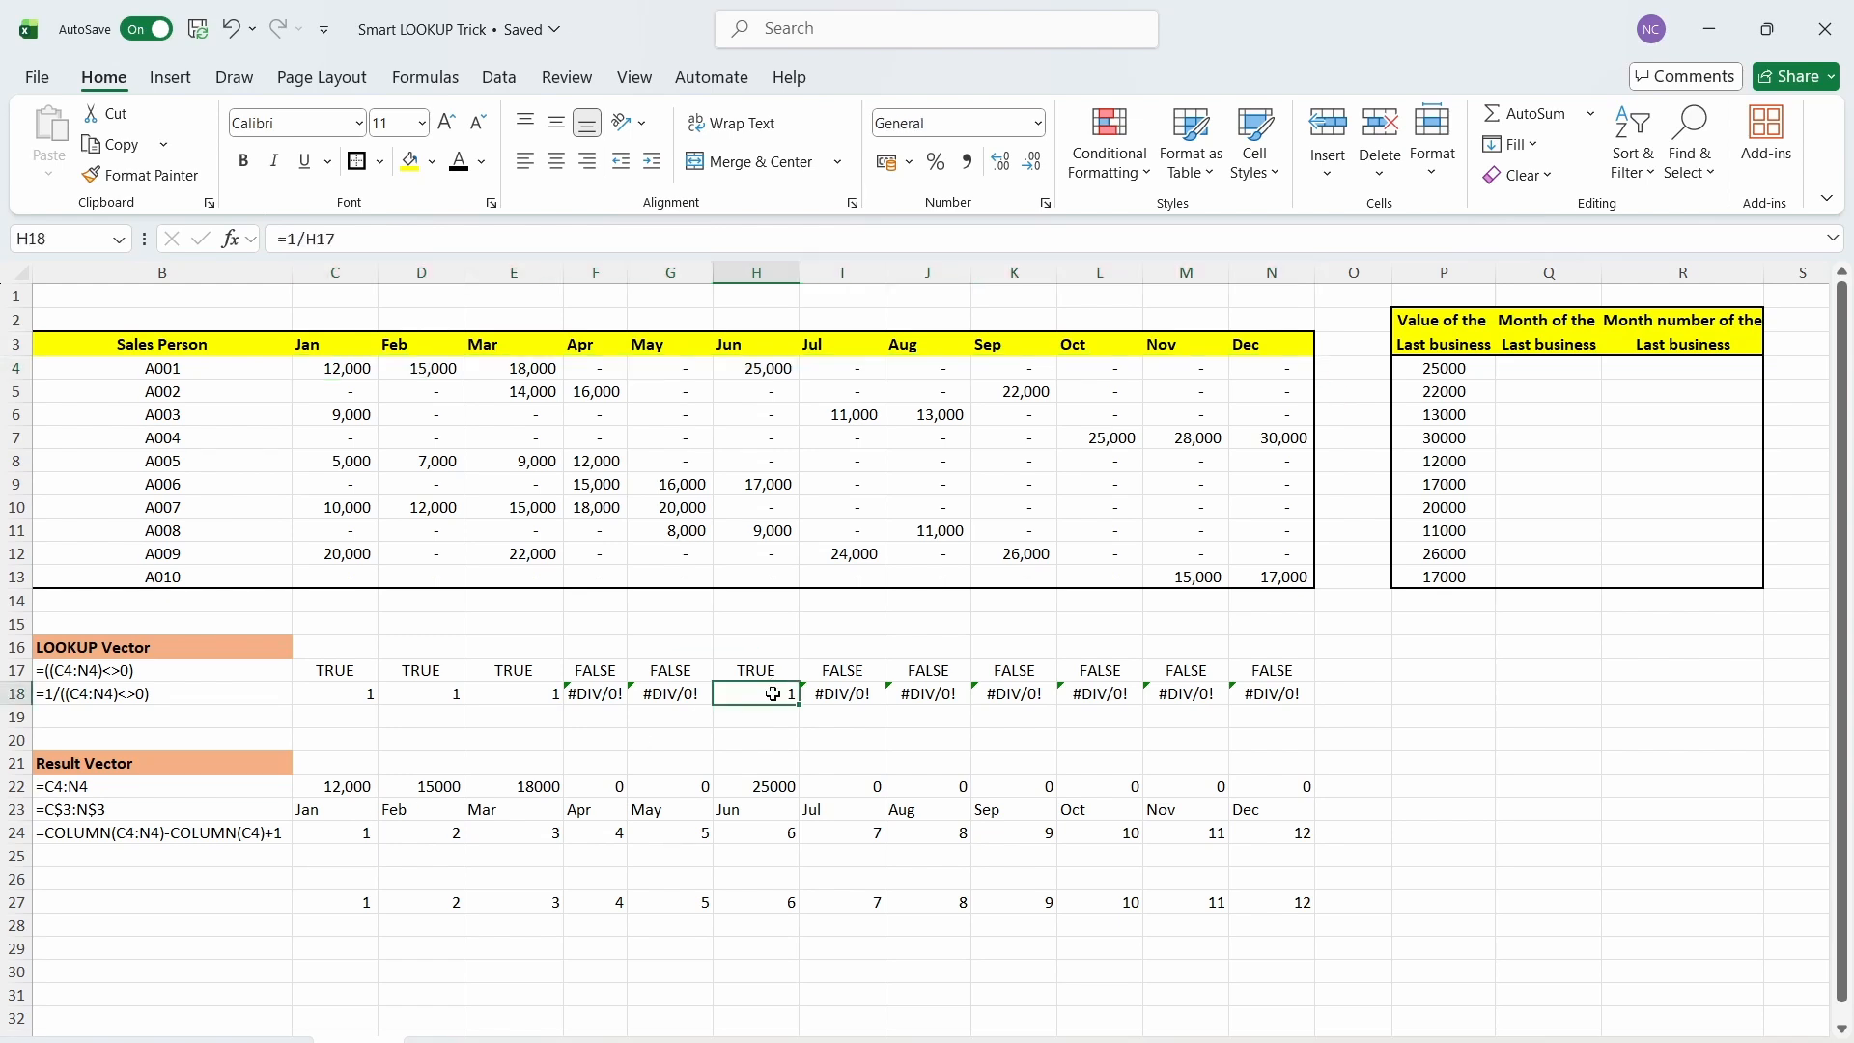
left_click(757, 787)
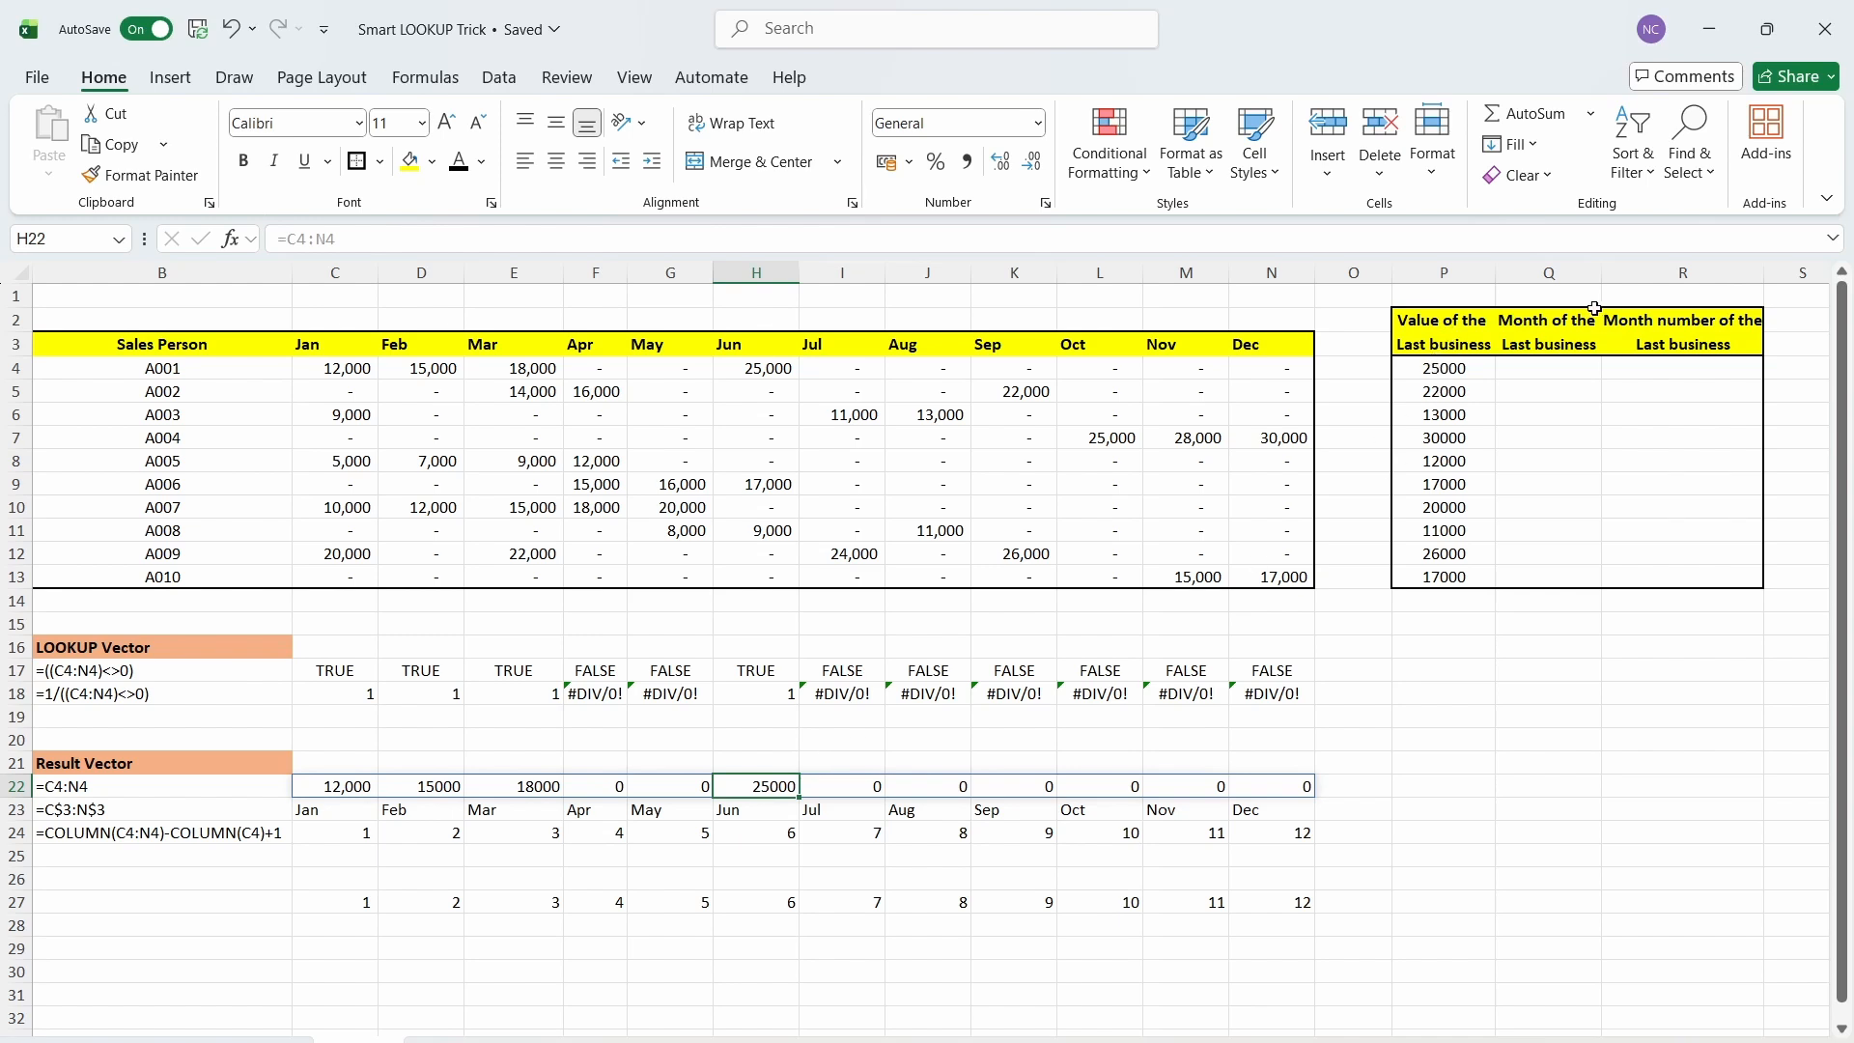
- Reveal the Month of the Last business results in Q4:Q13 by setting their font color to black
left_click_drag(1565, 371, 1576, 577)
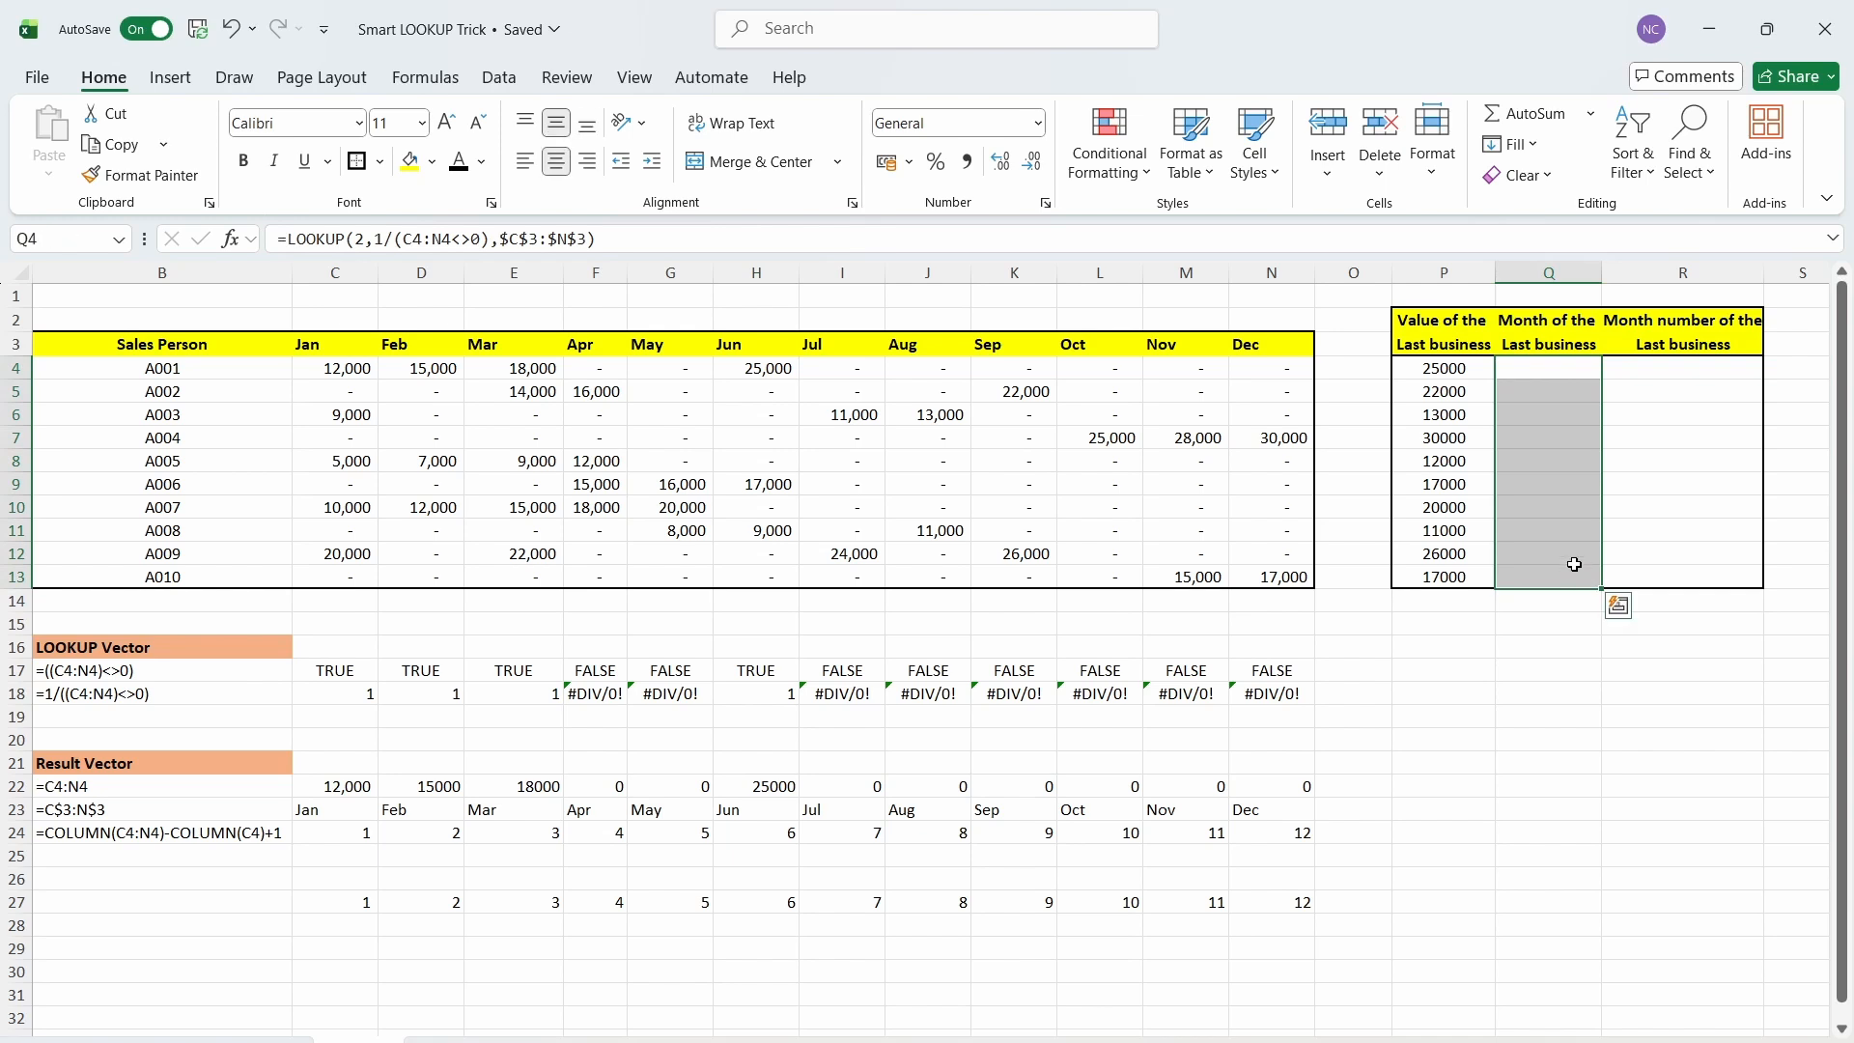
left_click(459, 179)
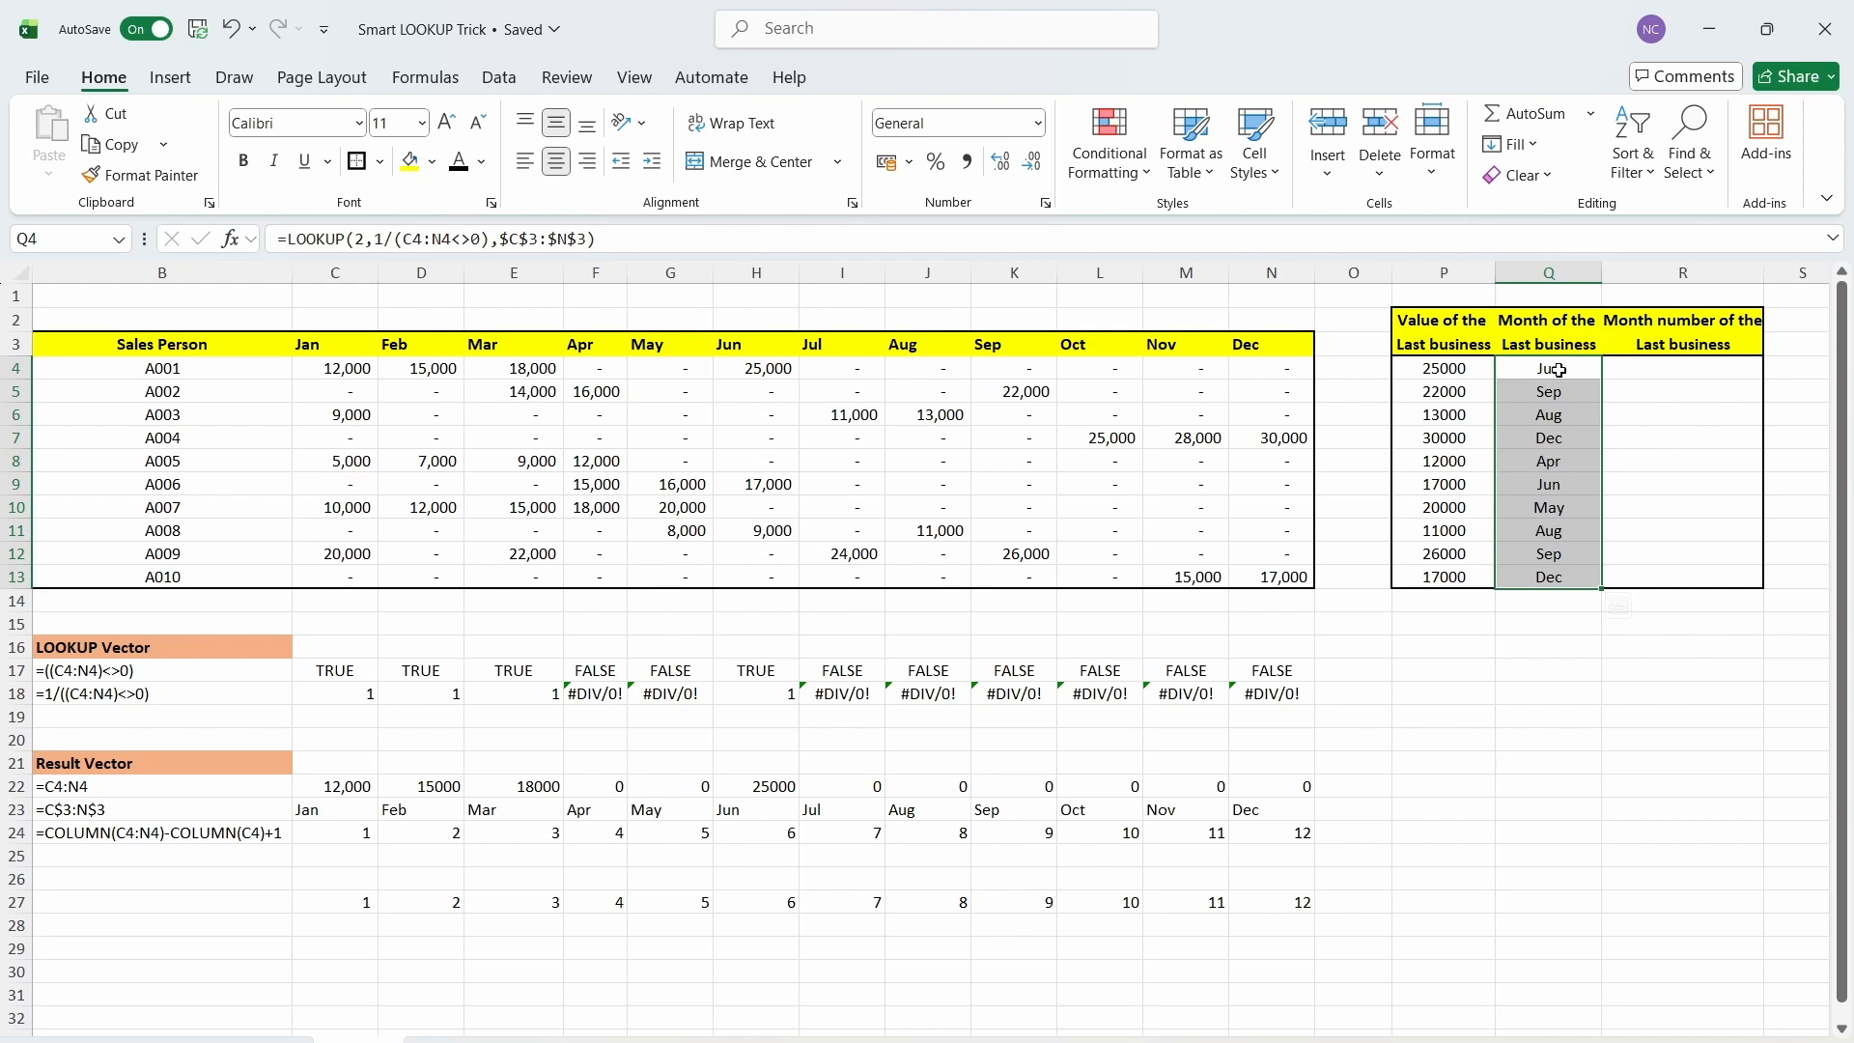
- Examine the result vector $C$3:$N$3 in Q4's LOOKUP formula and its month breakdown across C23:N23, comparing H18 with H23
left_click(1559, 370)
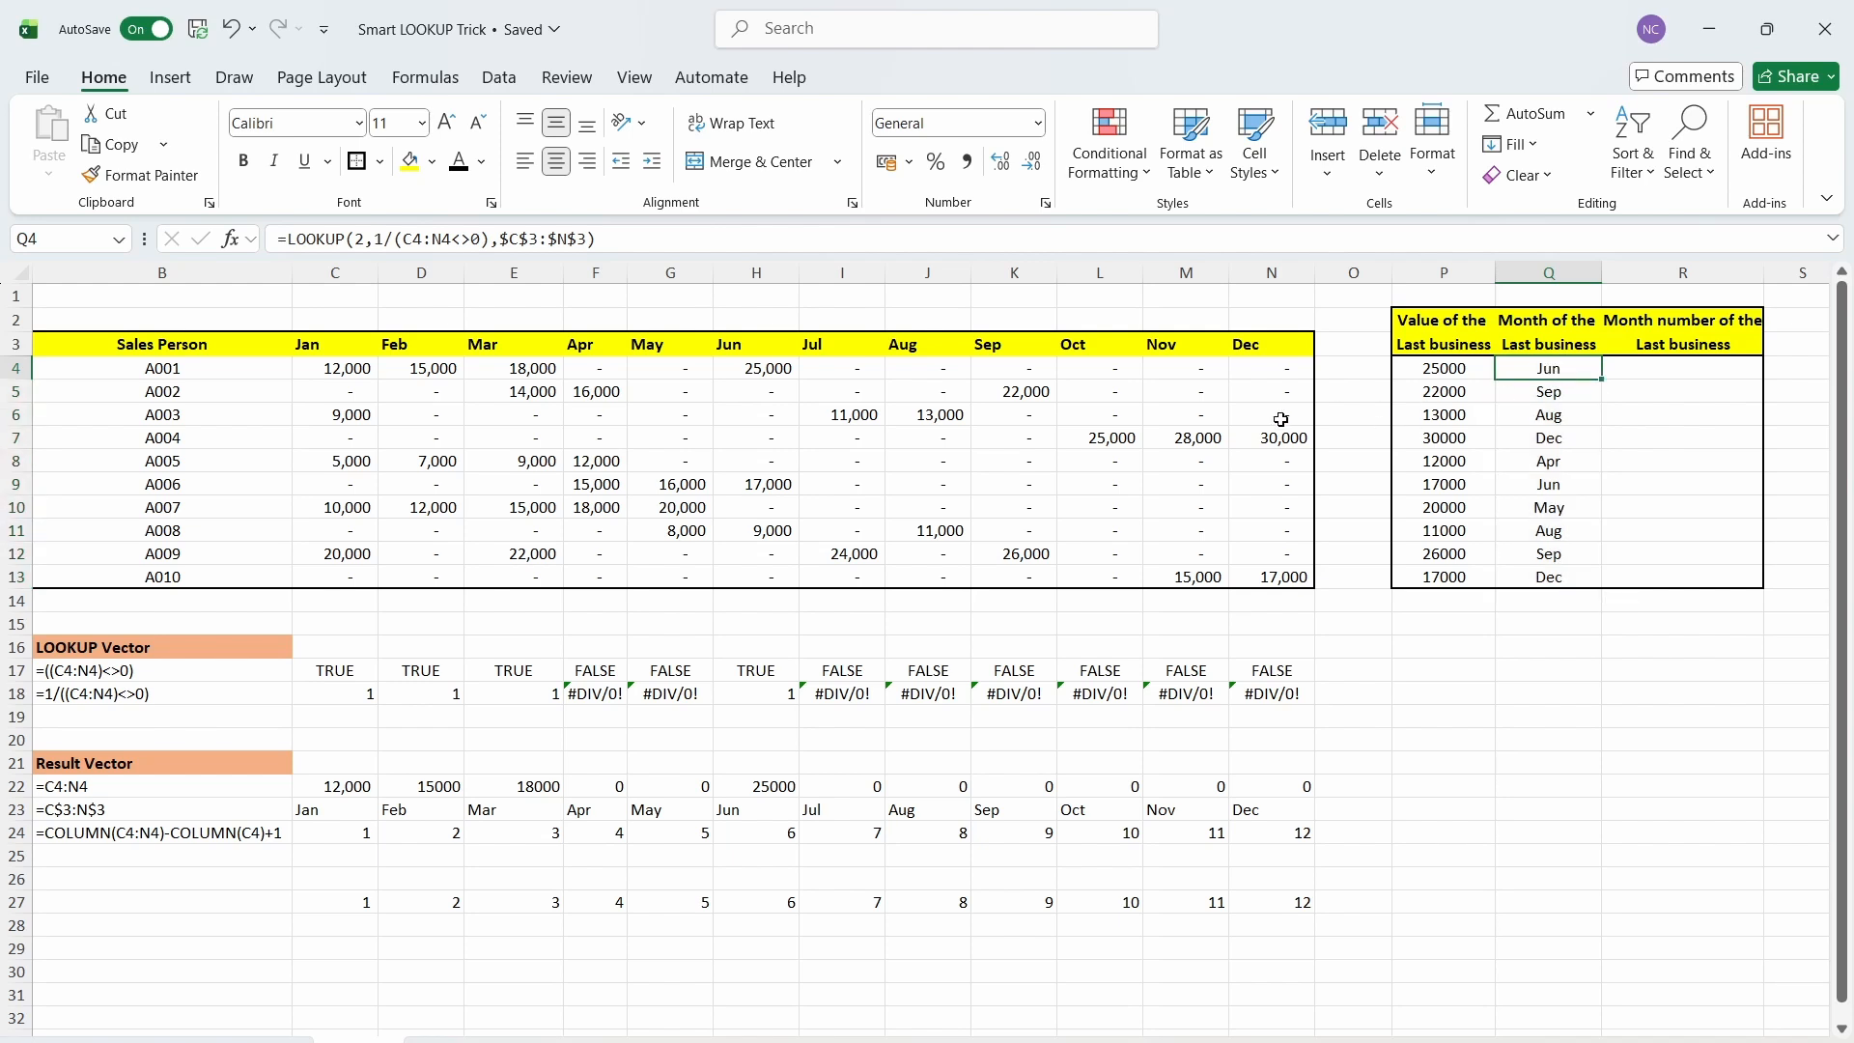
key("F2")
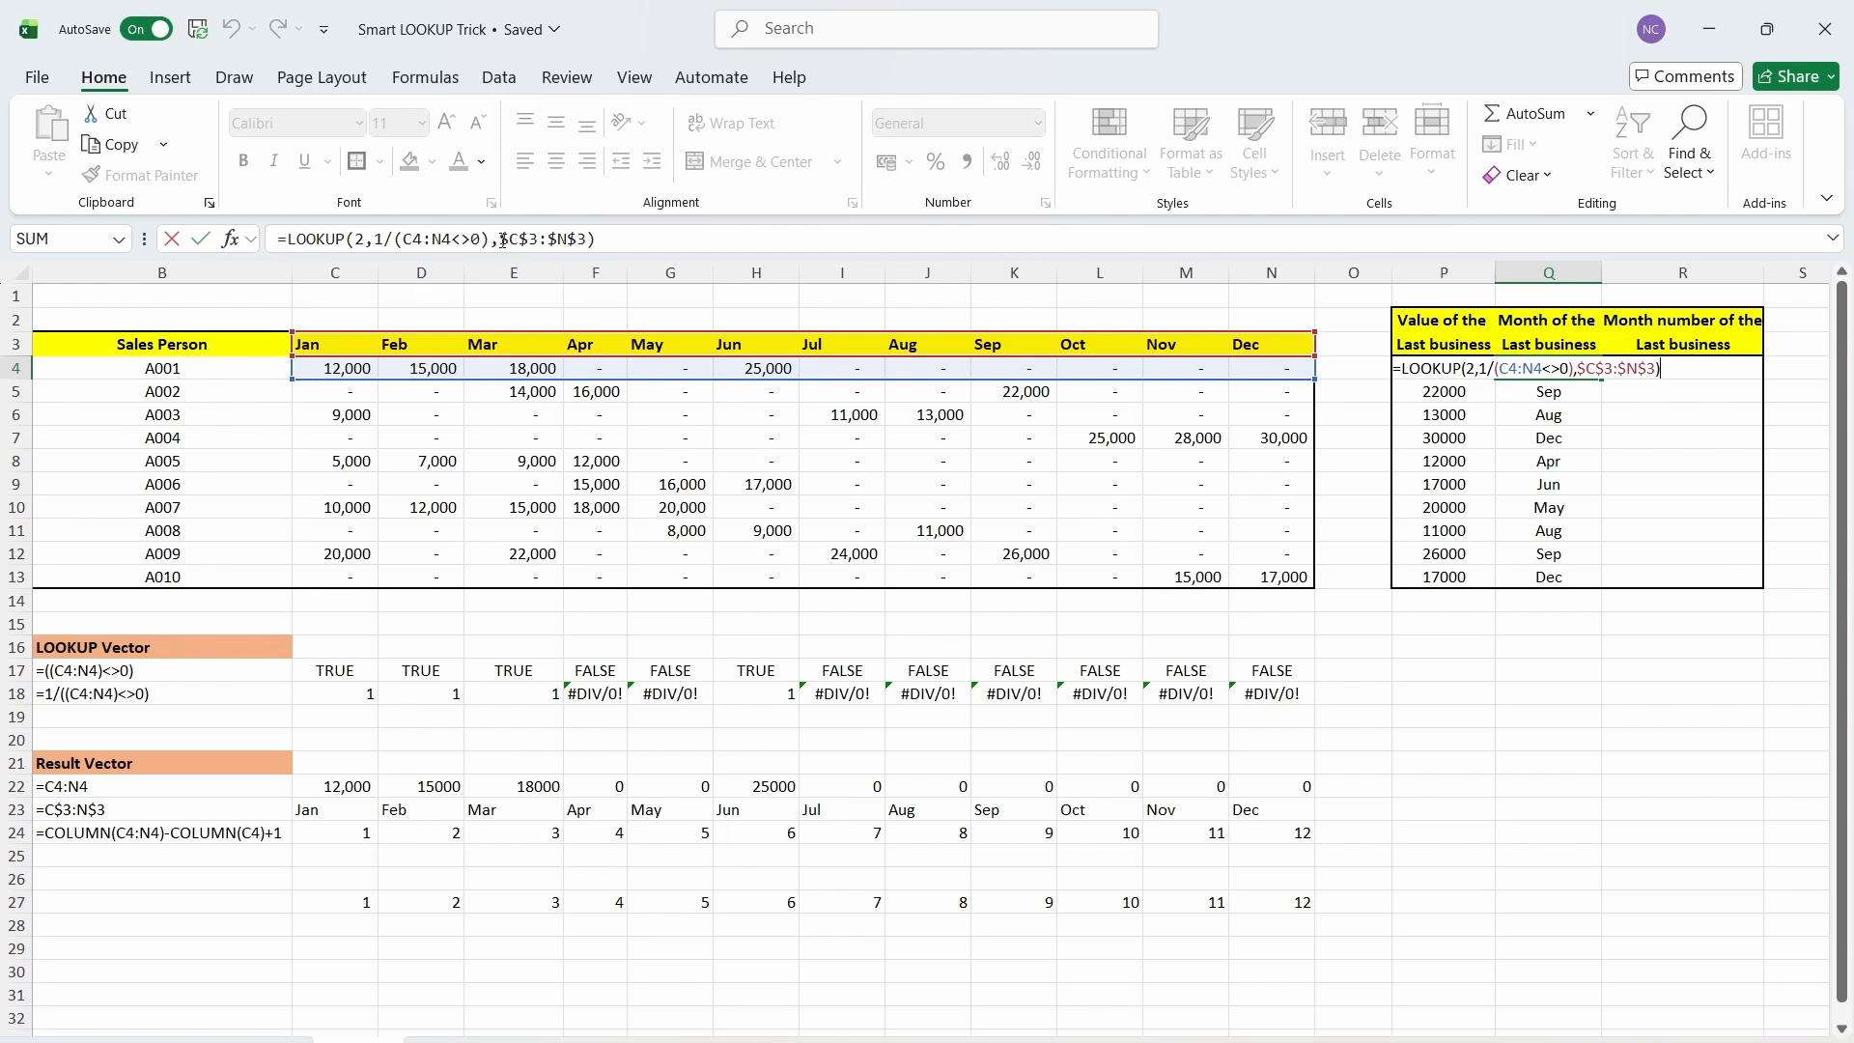
left_click_drag(502, 241, 564, 240)
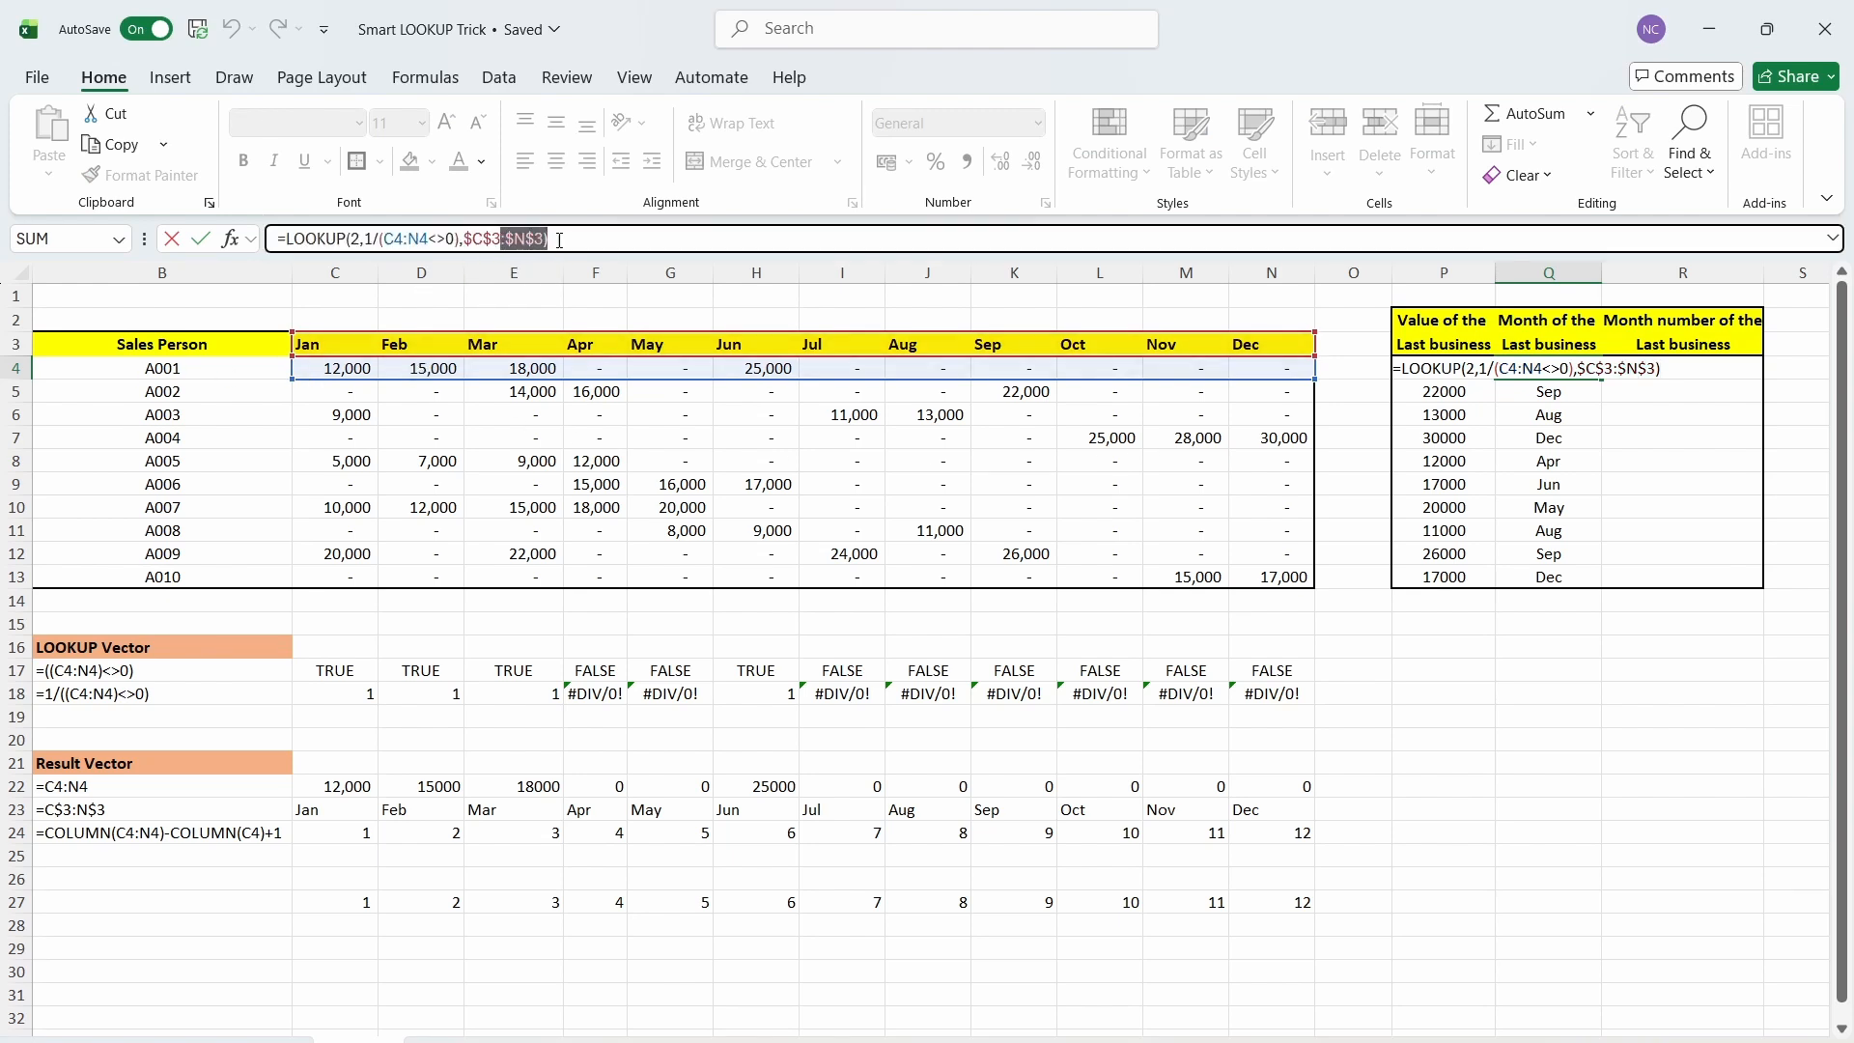
left_click(73, 811)
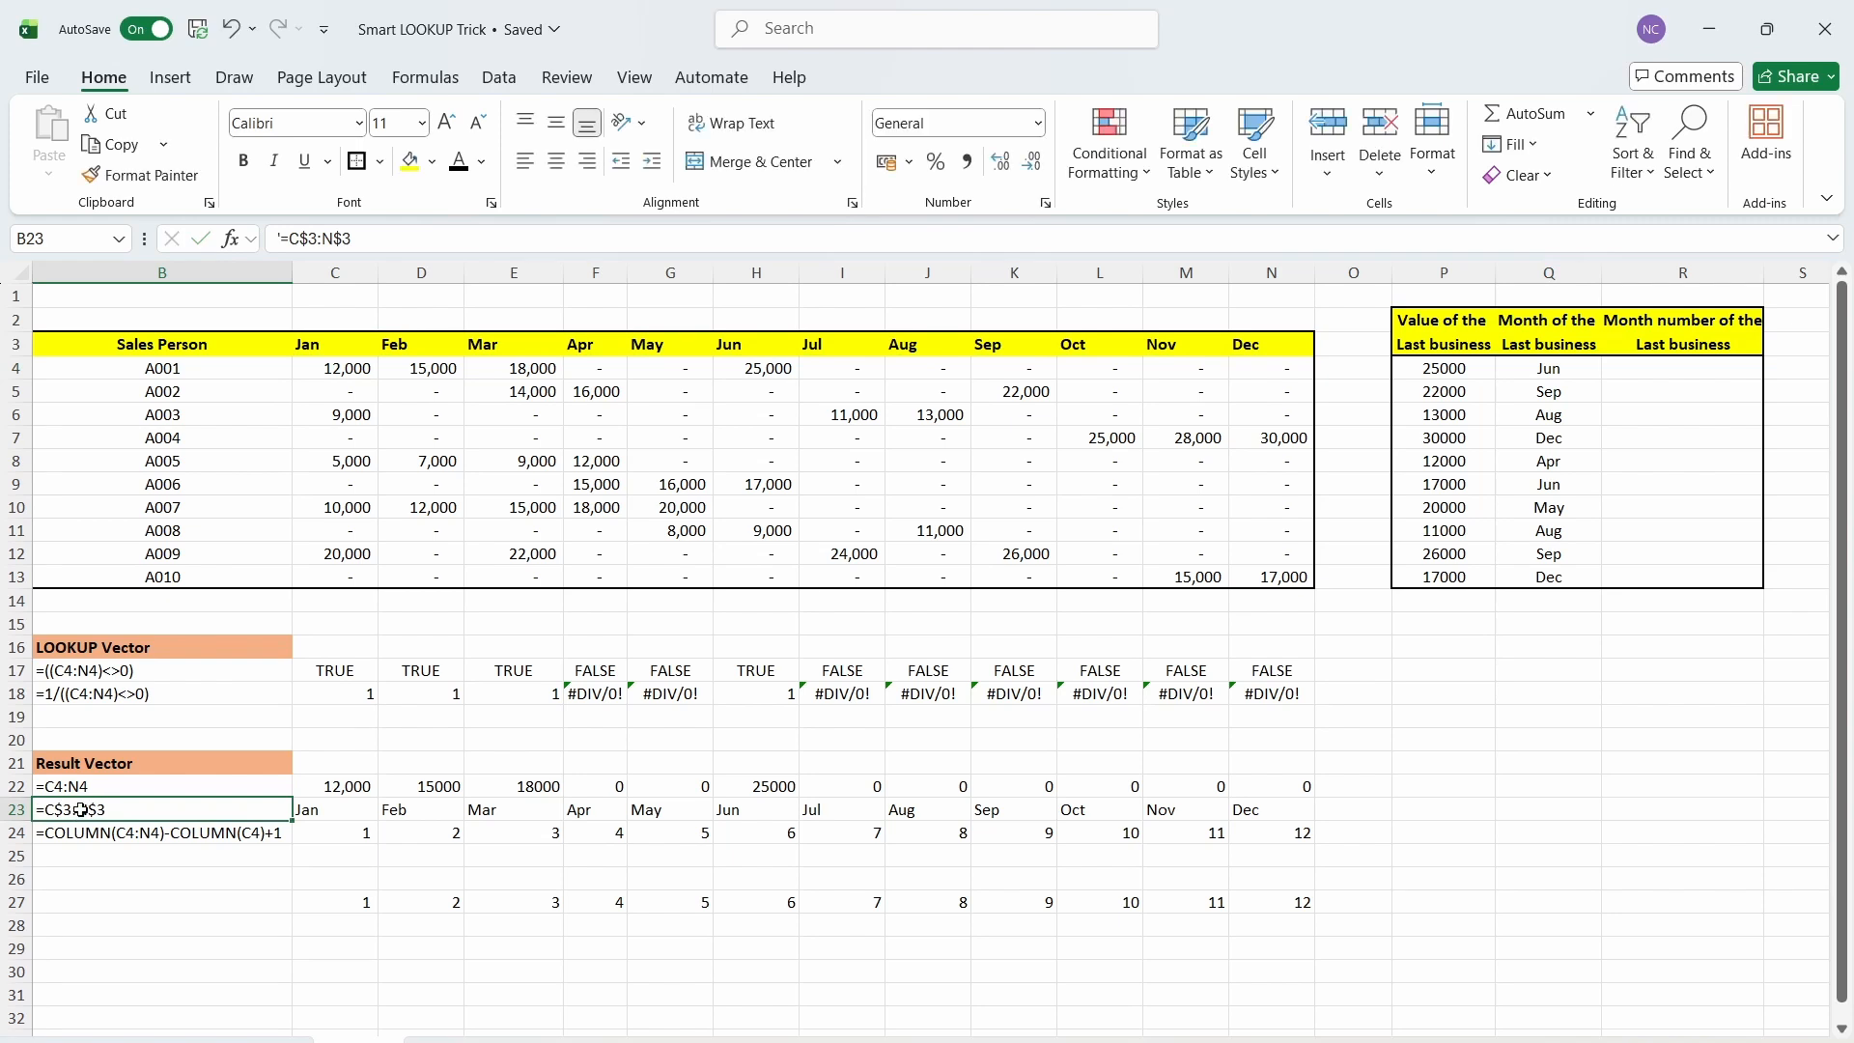
left_click_drag(329, 809, 1272, 811)
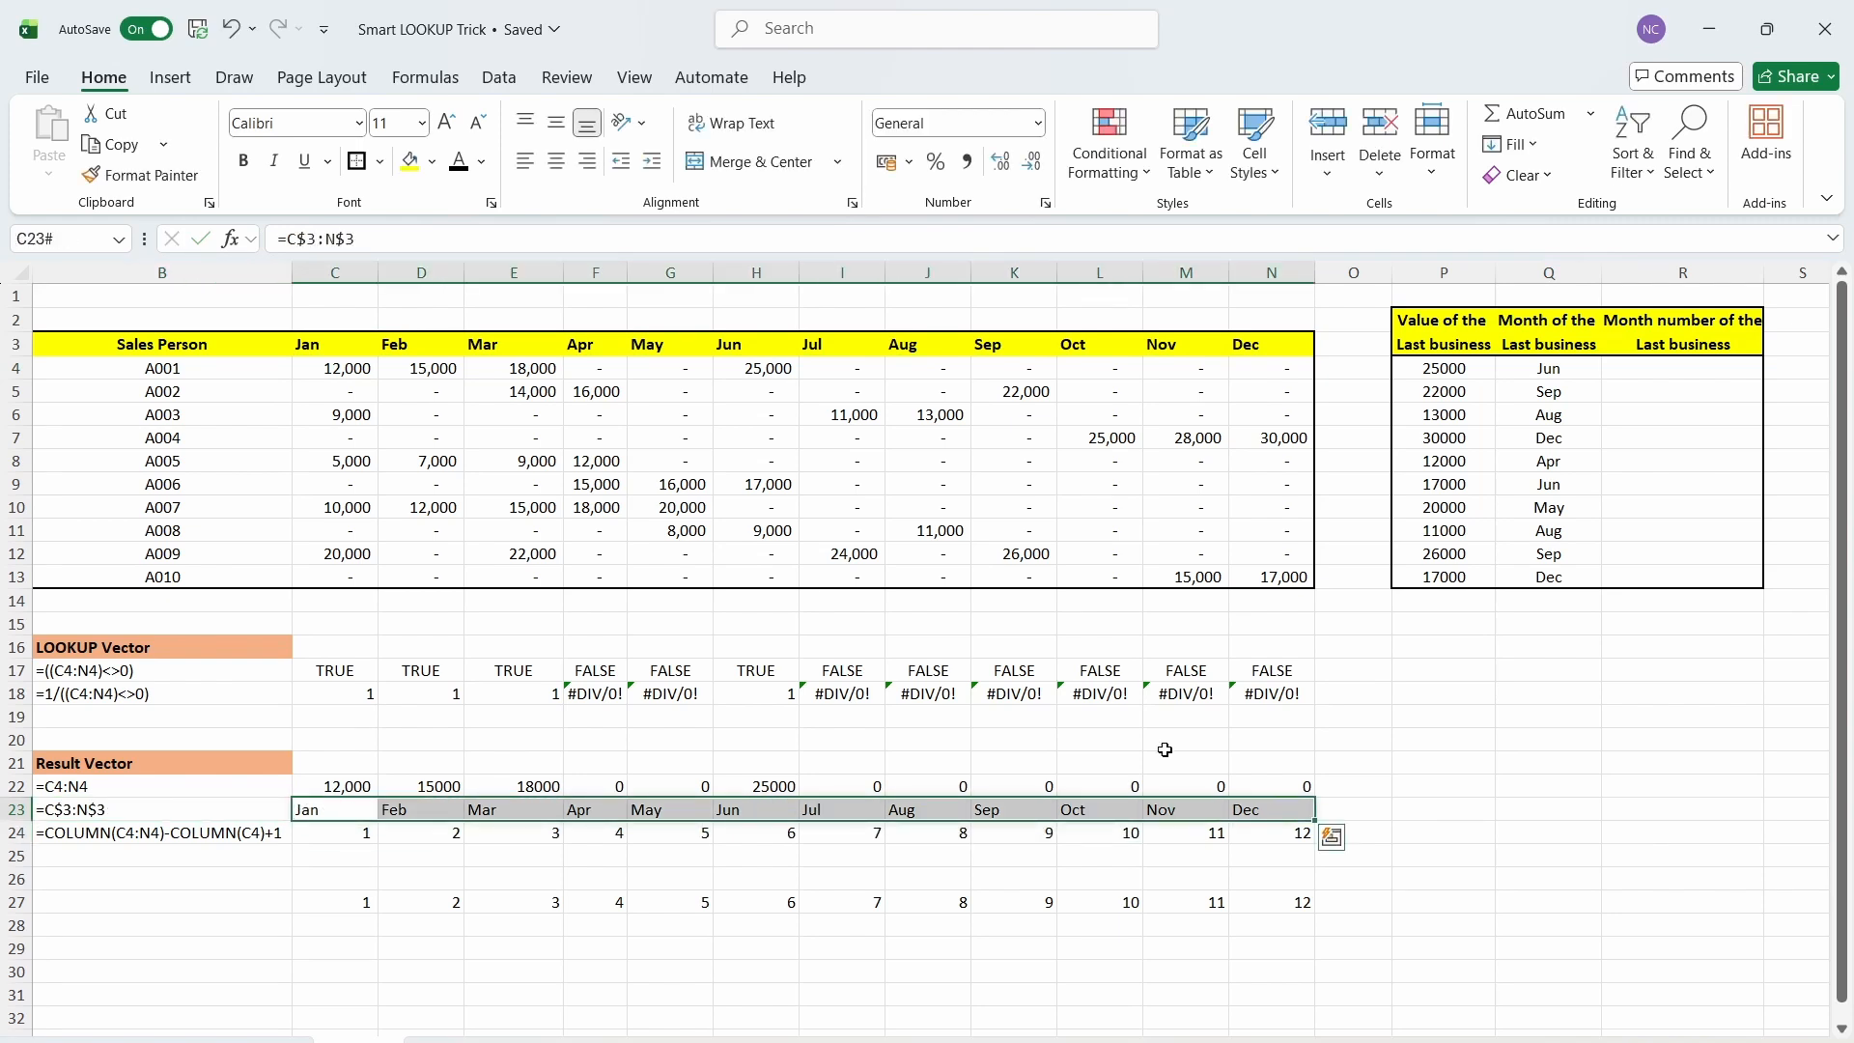
left_click(756, 695)
left_click(755, 807)
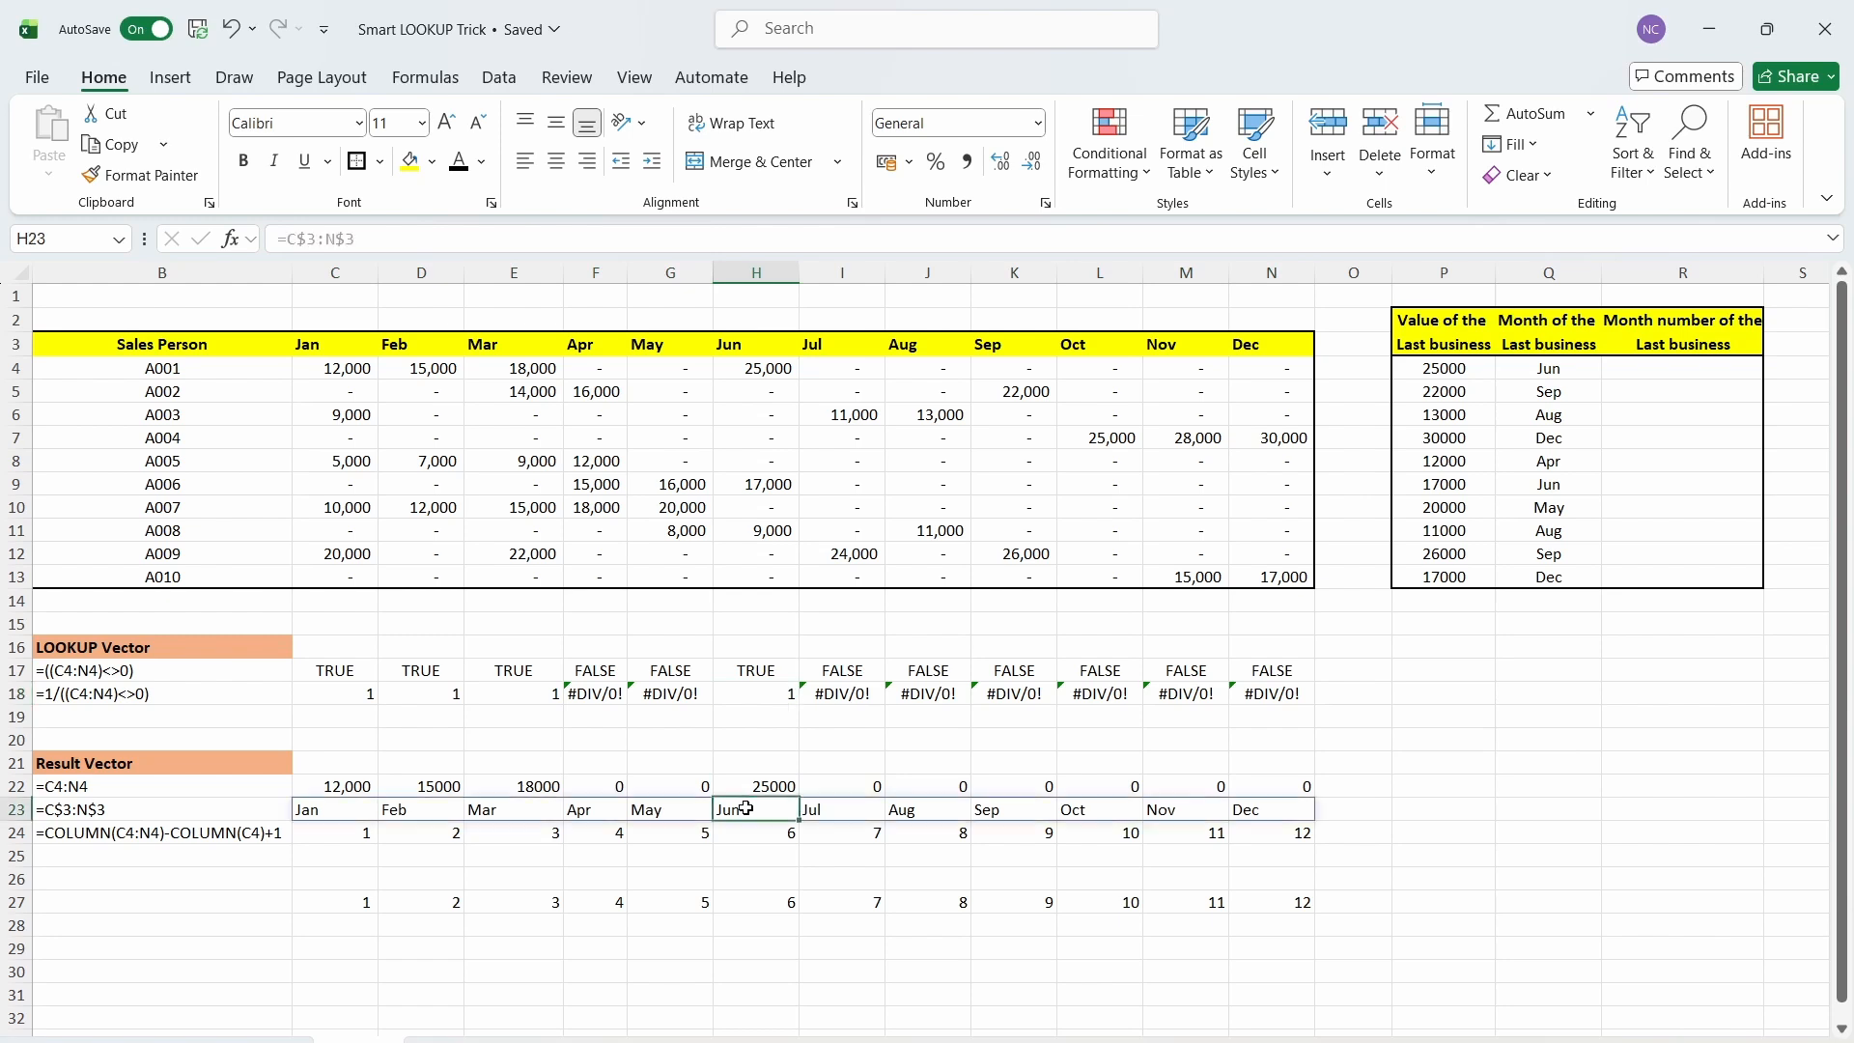
left_click(1522, 368)
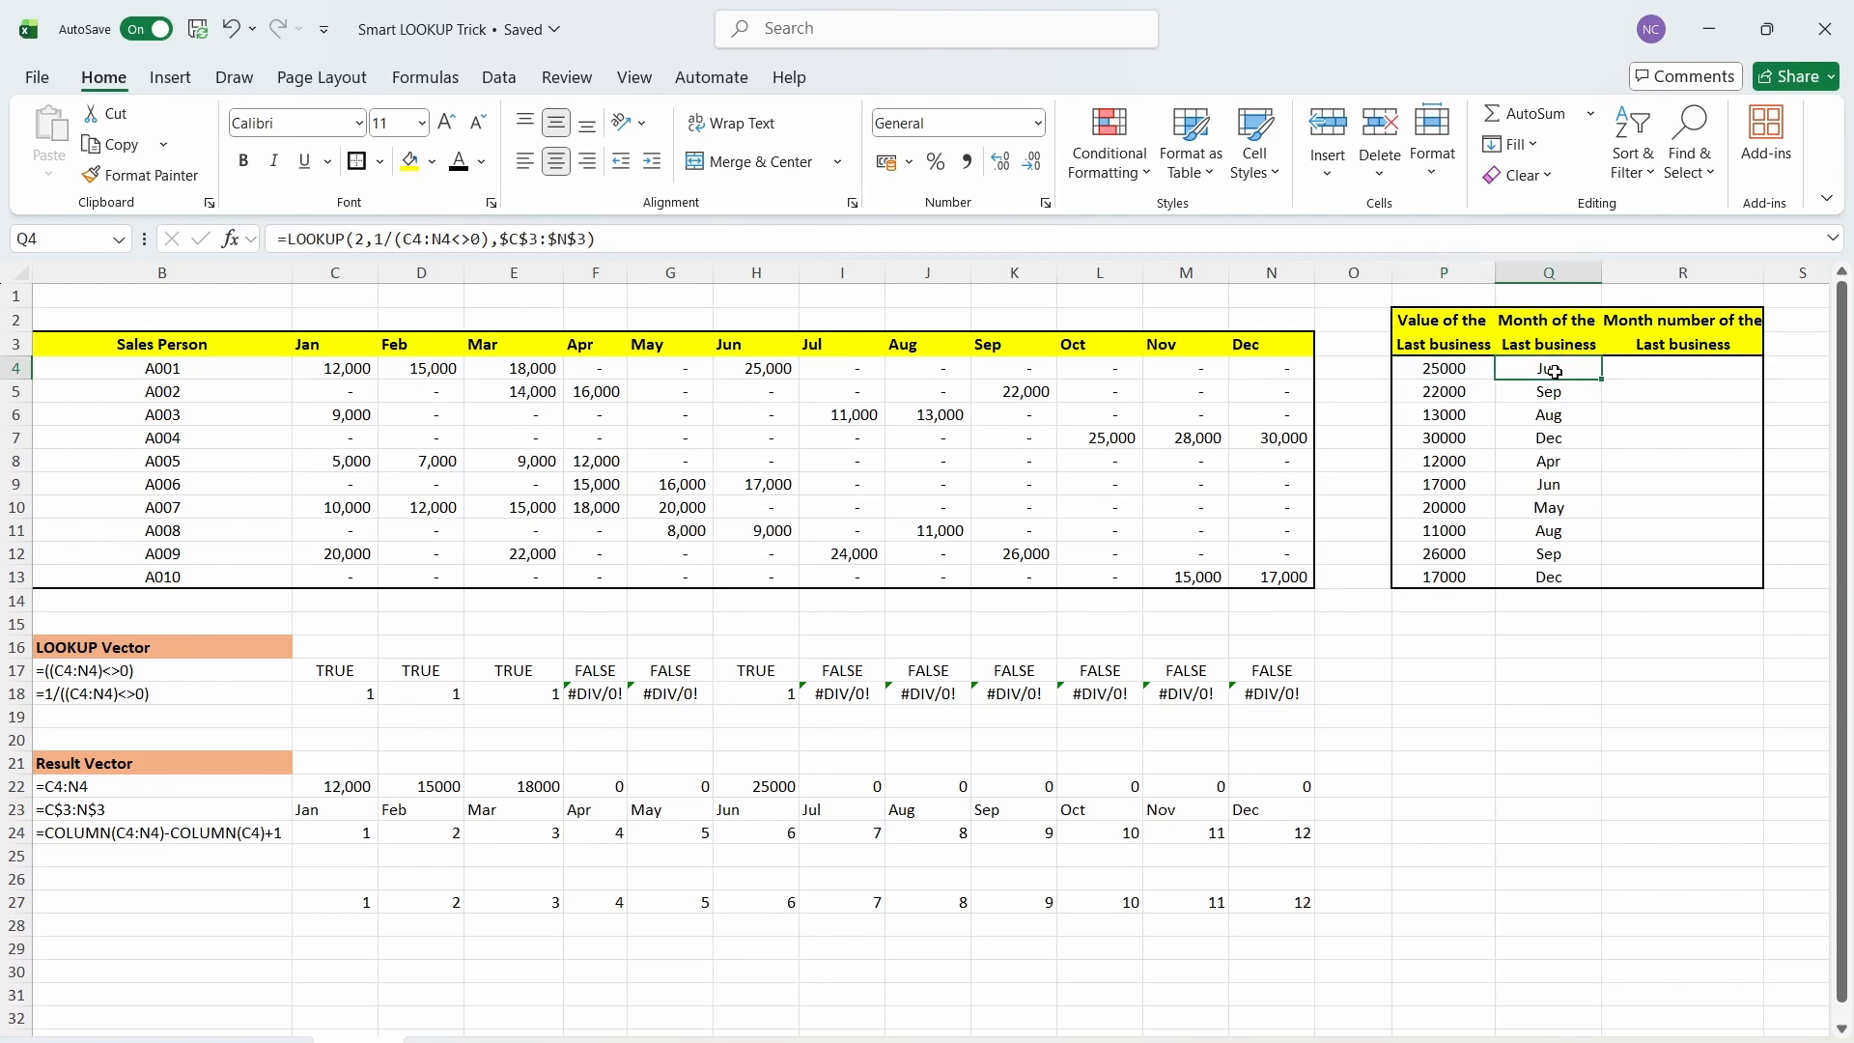
left_click(741, 811)
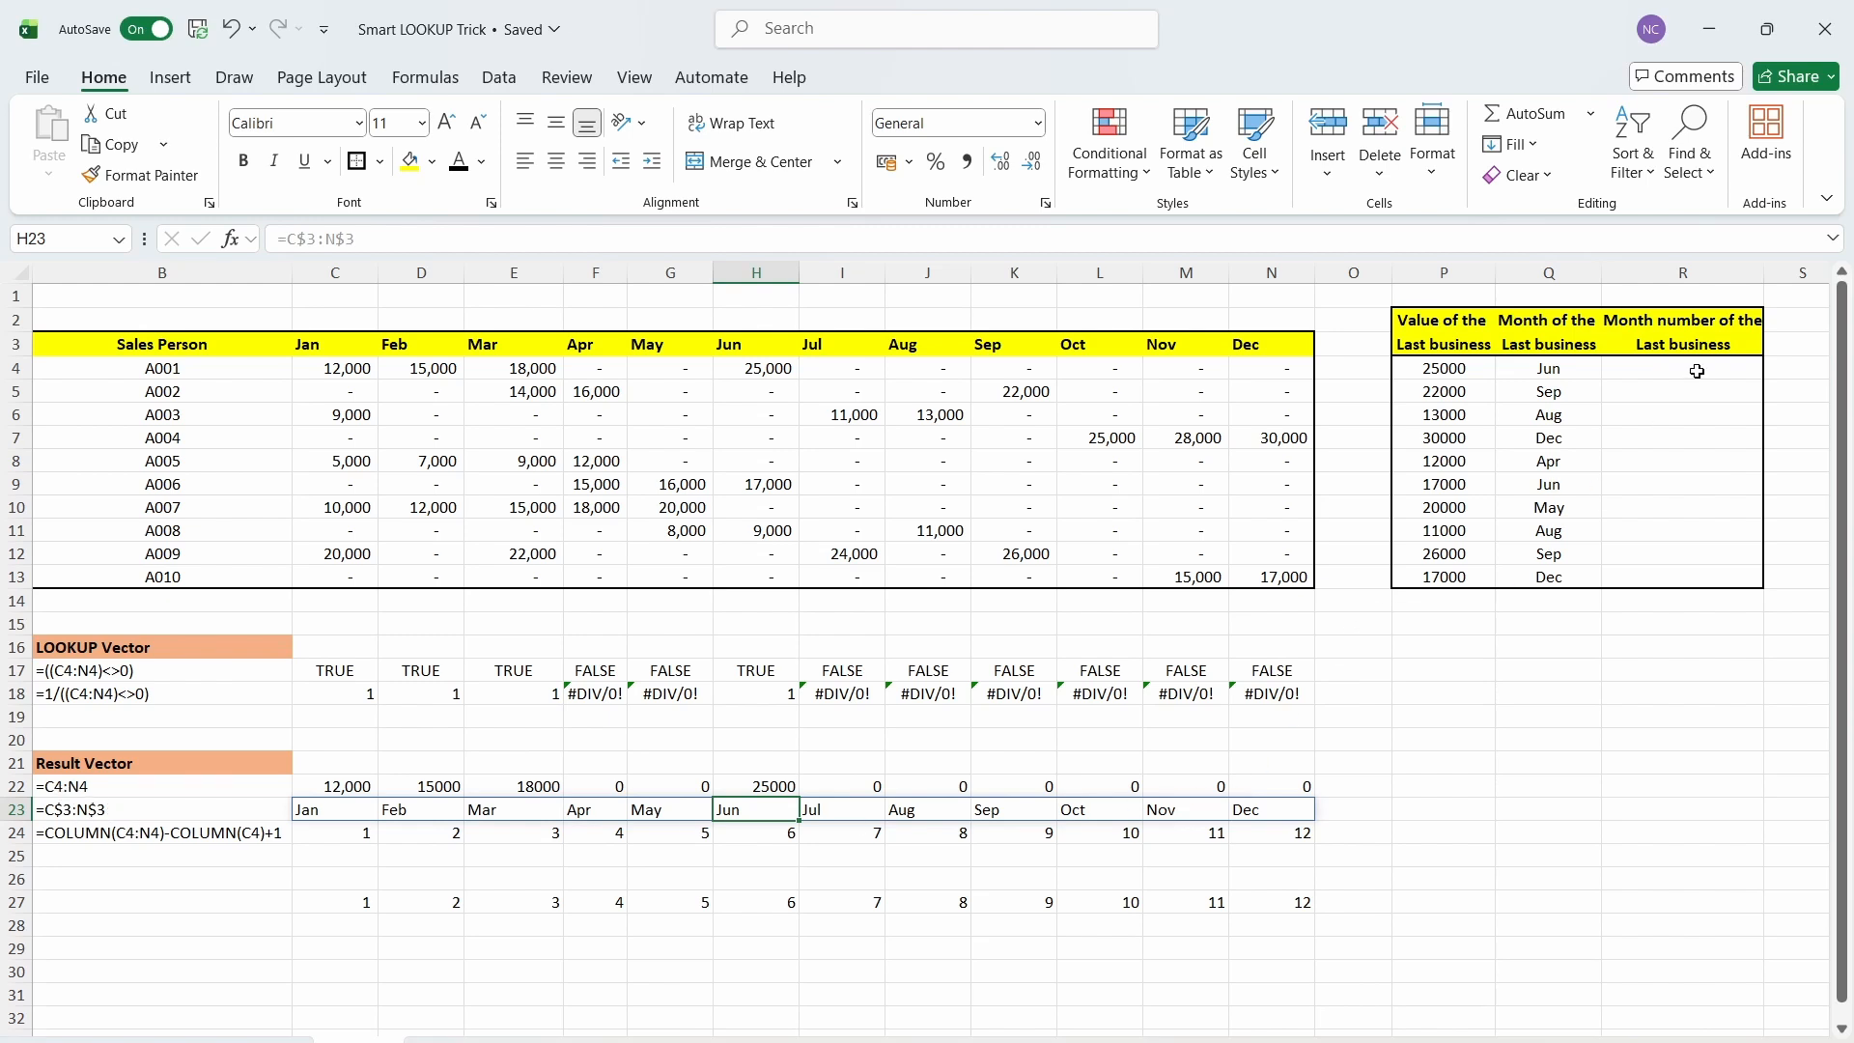
- Reveal the Month number of the Last business results in R4:R13 by setting their font color to black
left_click_drag(1696, 370, 1680, 576)
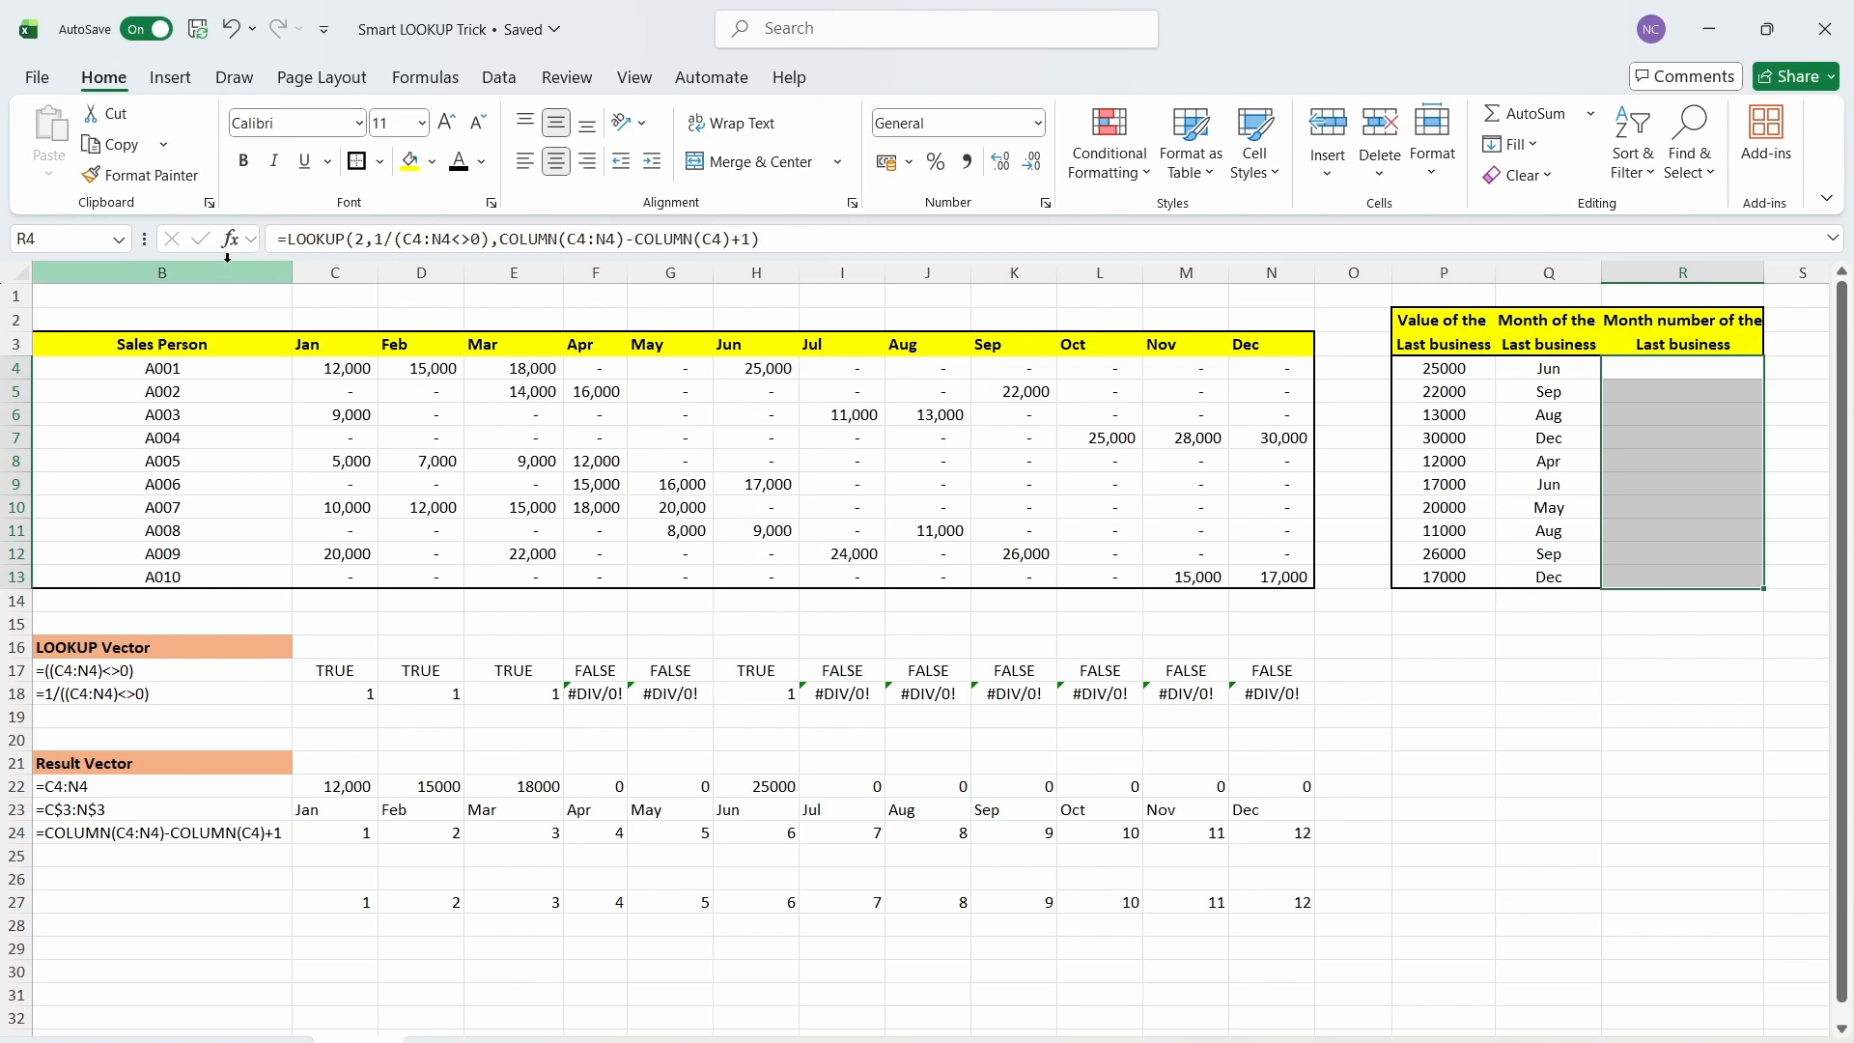
key("ctrl+d")
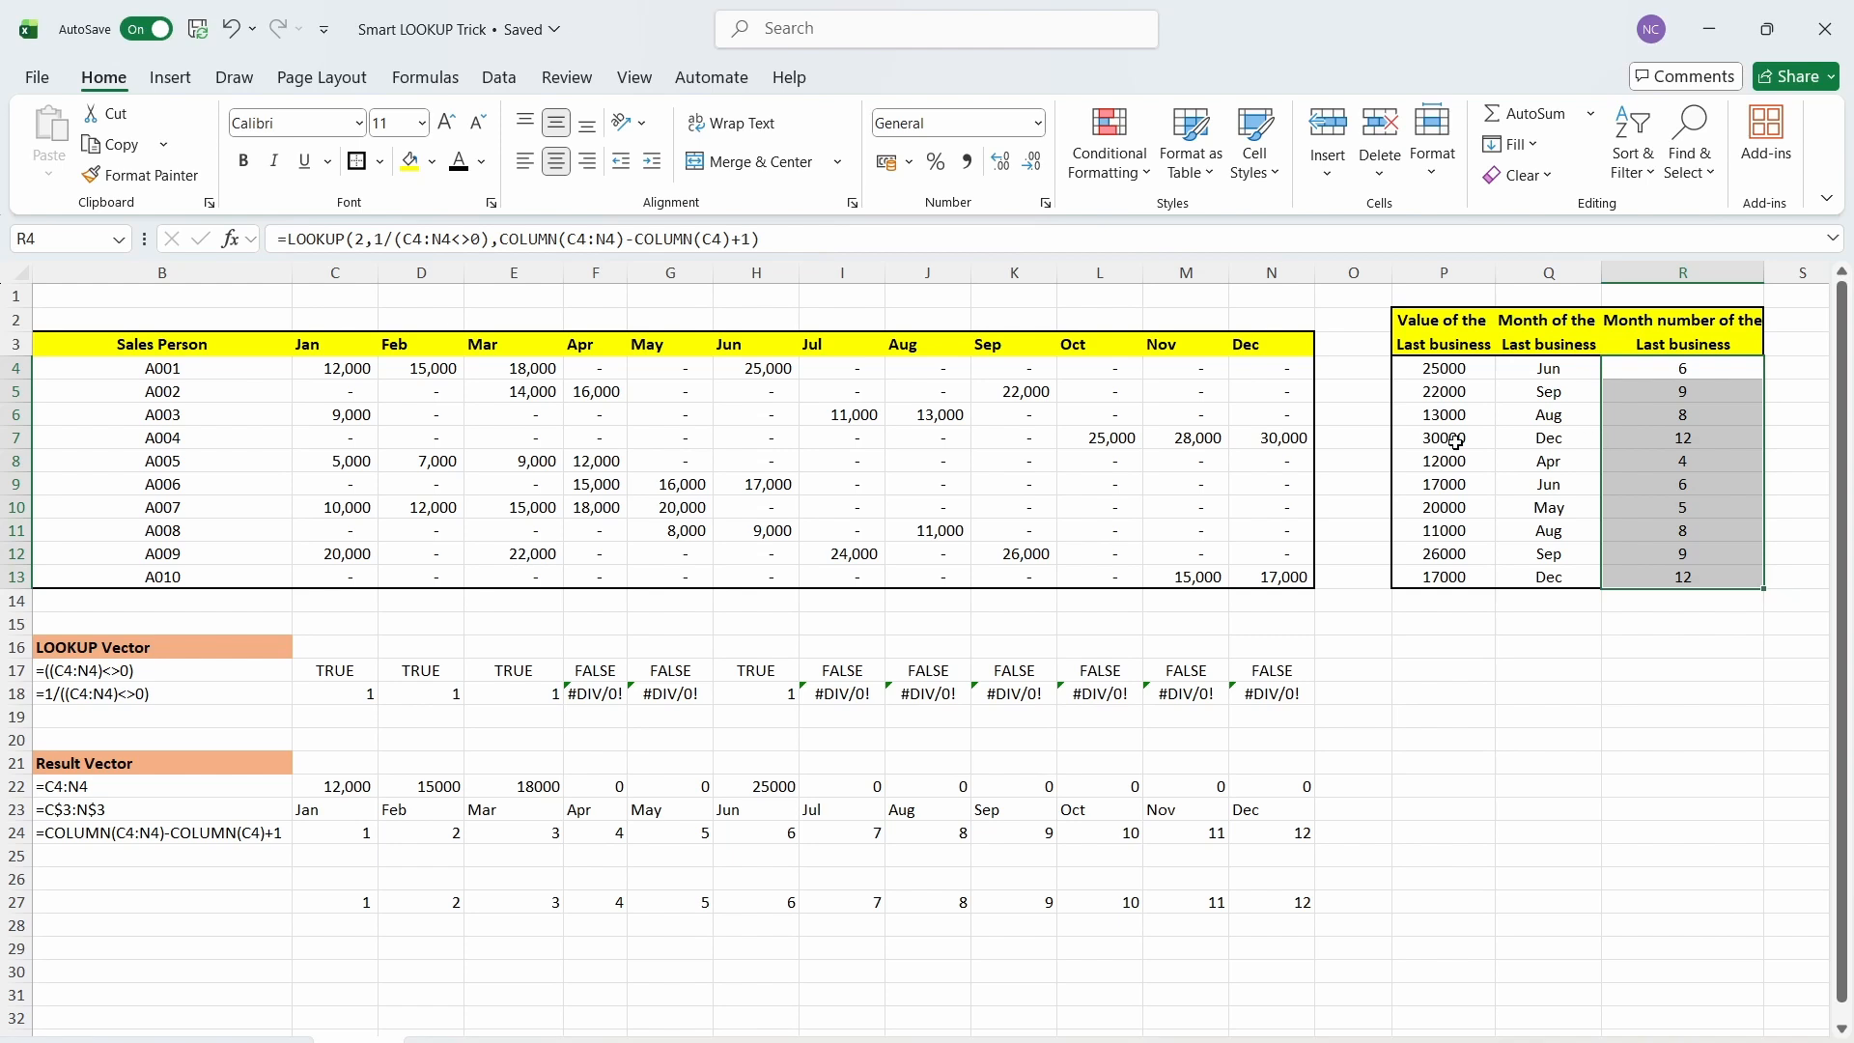
- Examine the result vector COLUMN(C4:N4)-COLUMN(C4)+1 in R4's formula, its breakdown across C24:N24 and the month numbers in R4:R13
left_click(290, 240)
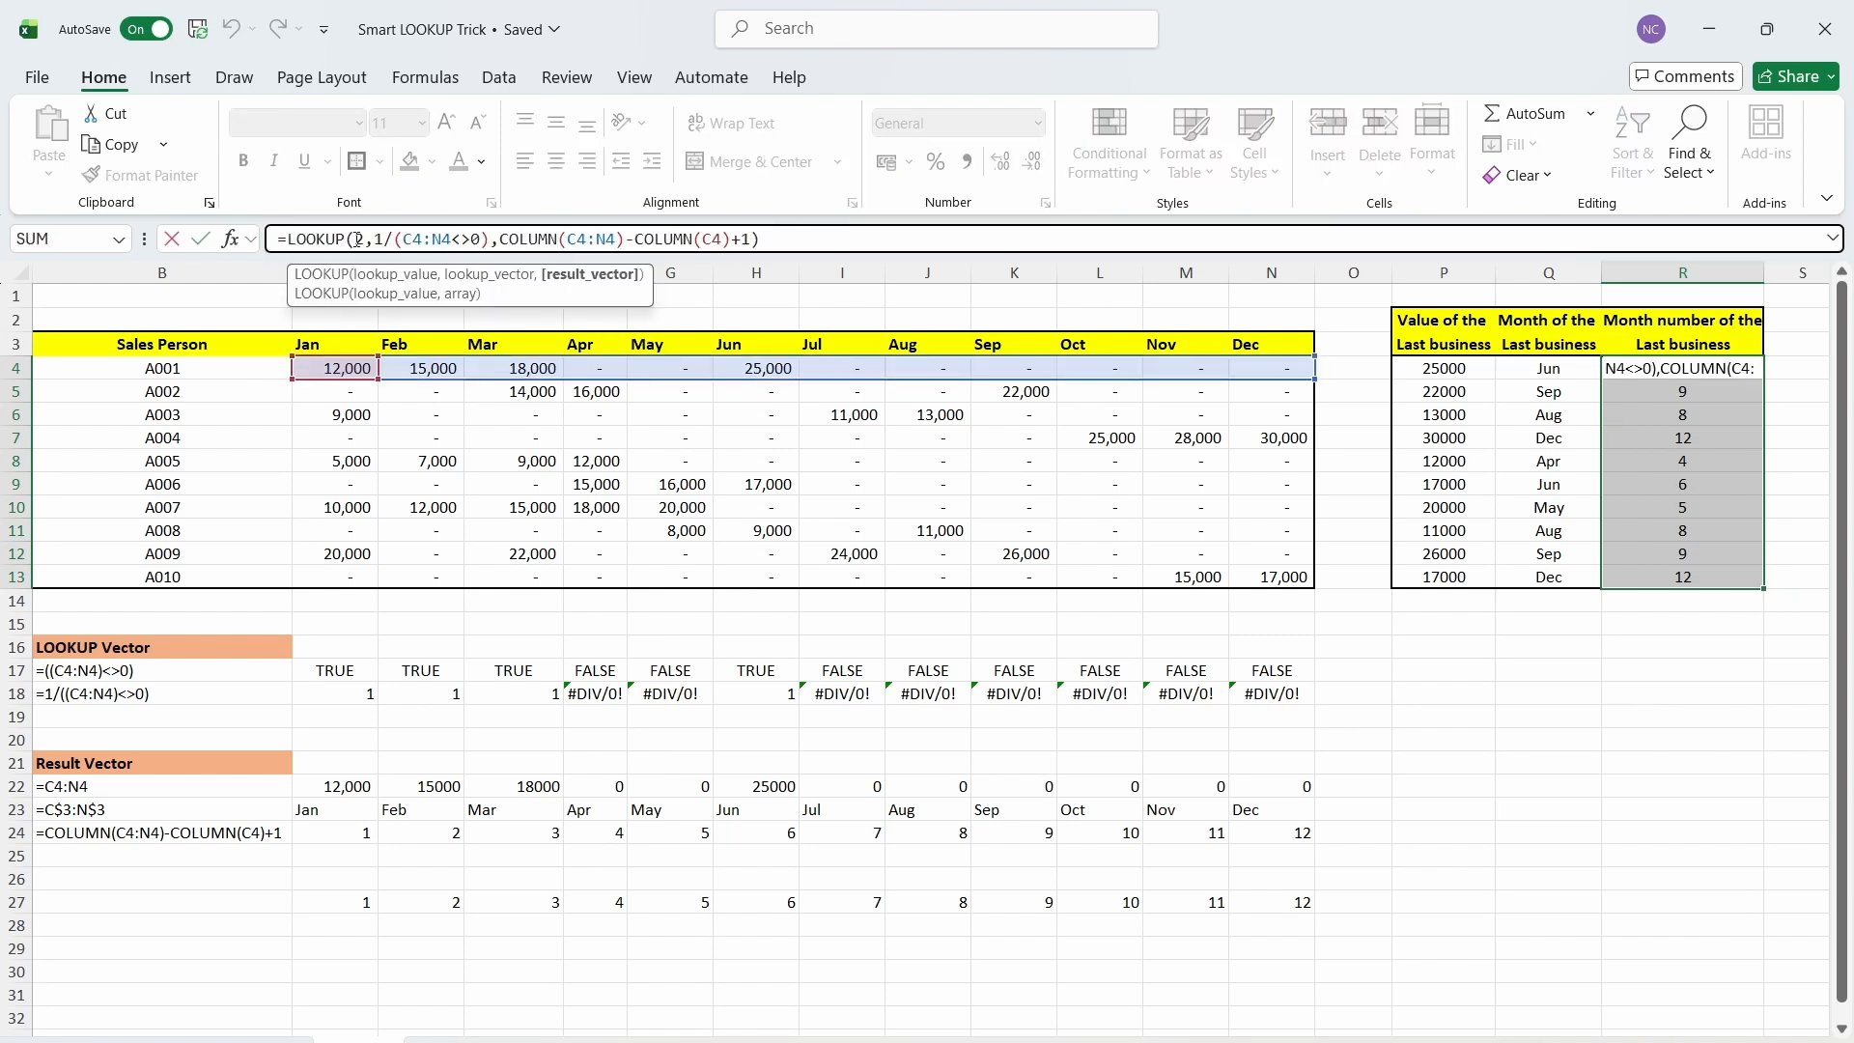
left_click_drag(356, 240, 754, 239)
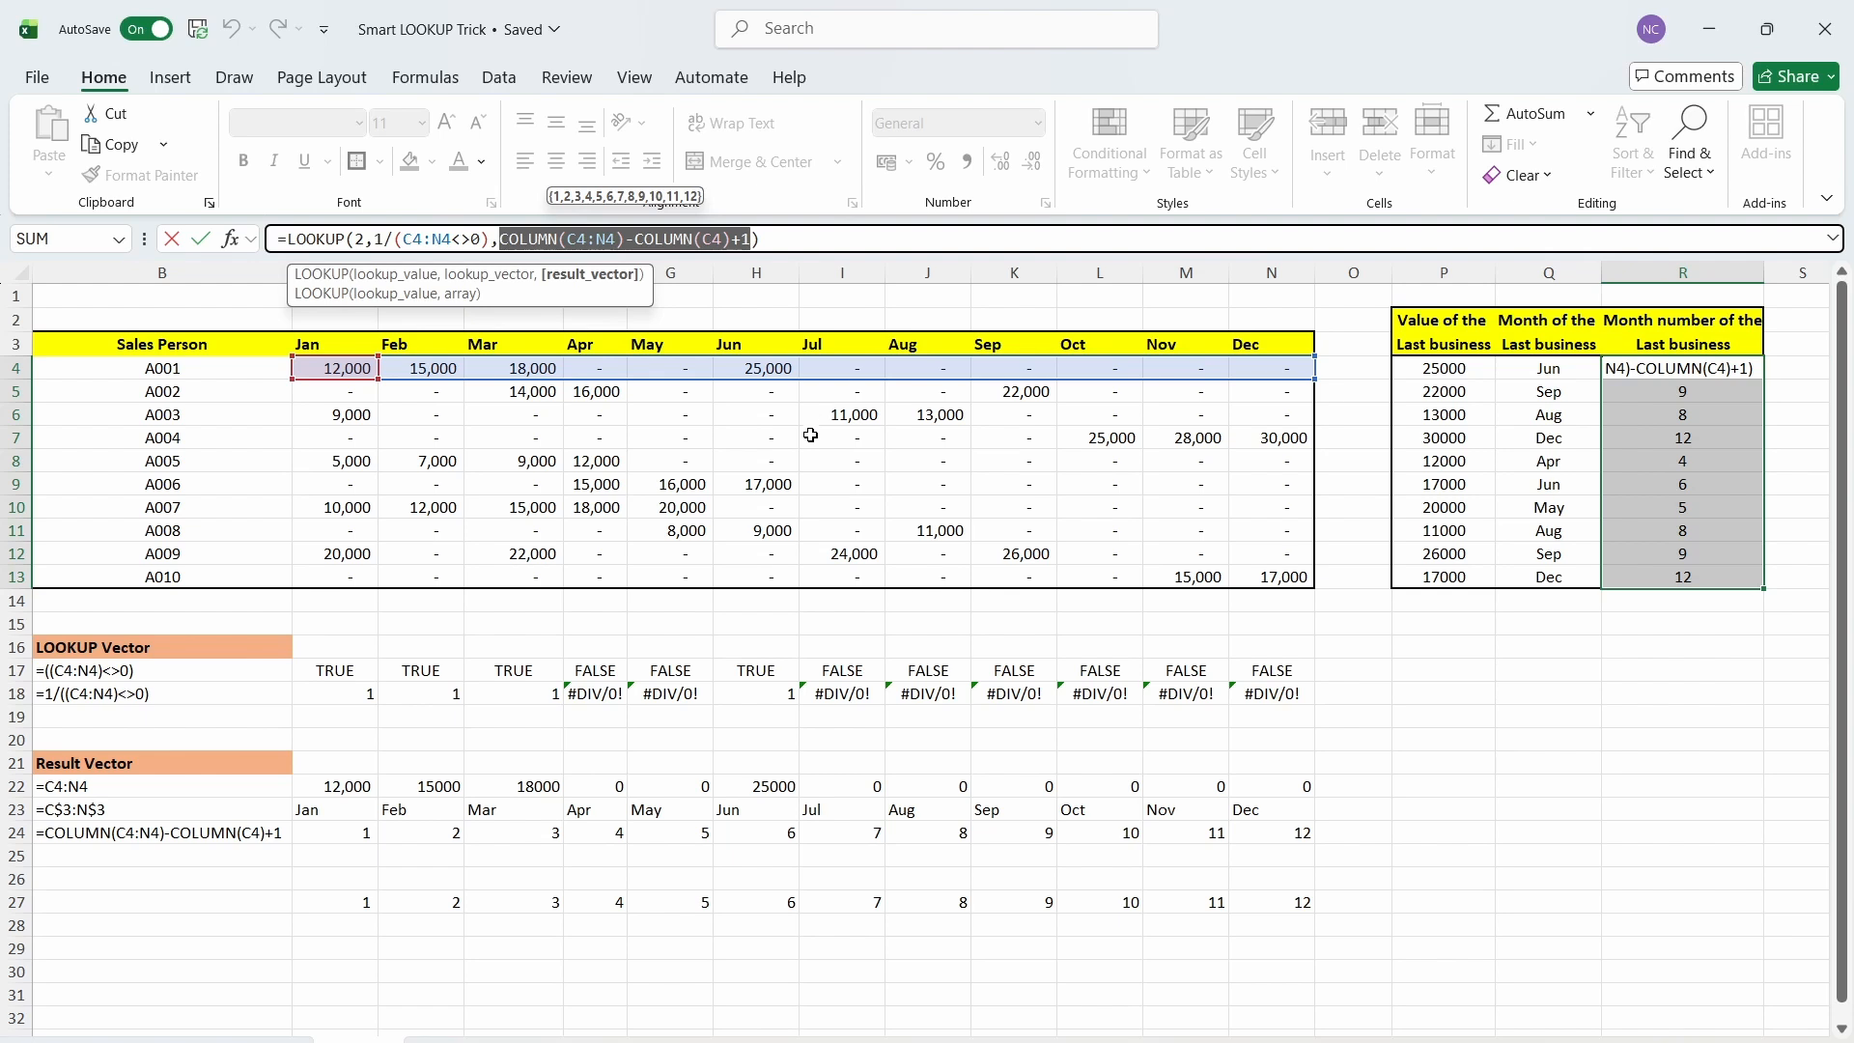
key("Escape")
left_click(100, 844)
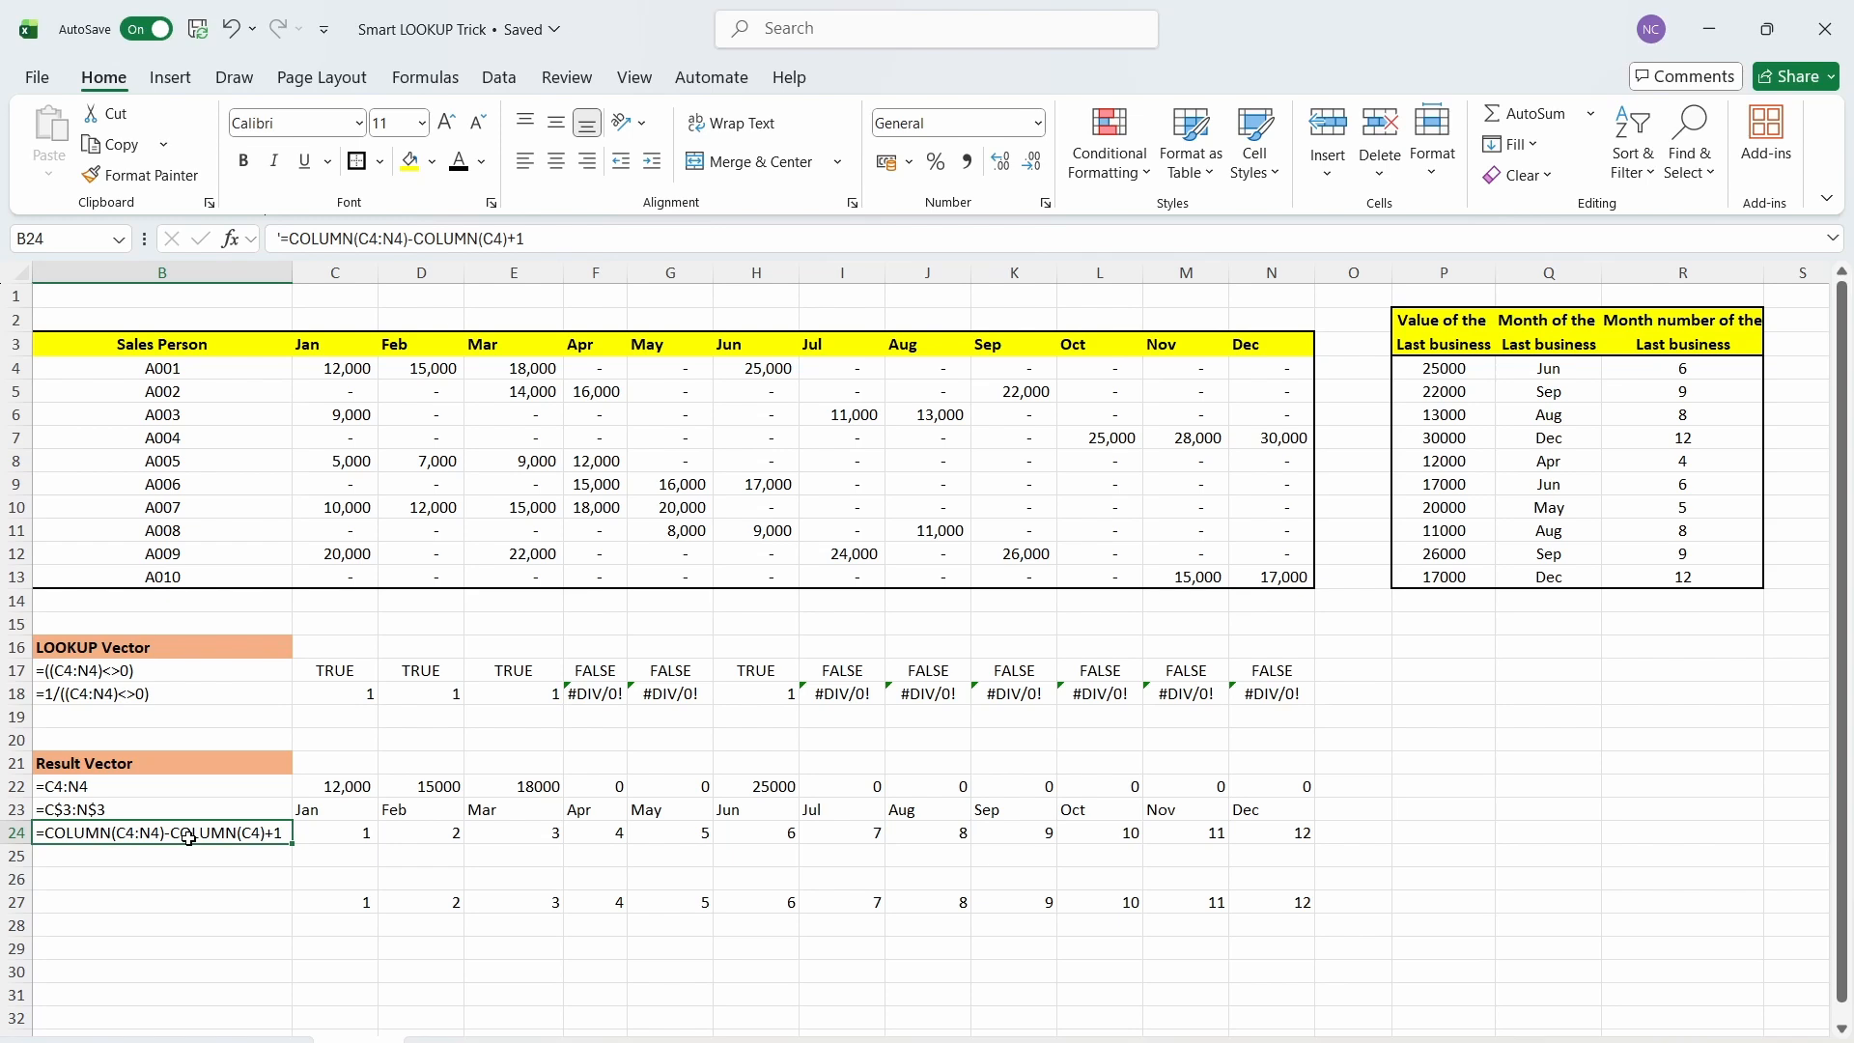
left_click(348, 832)
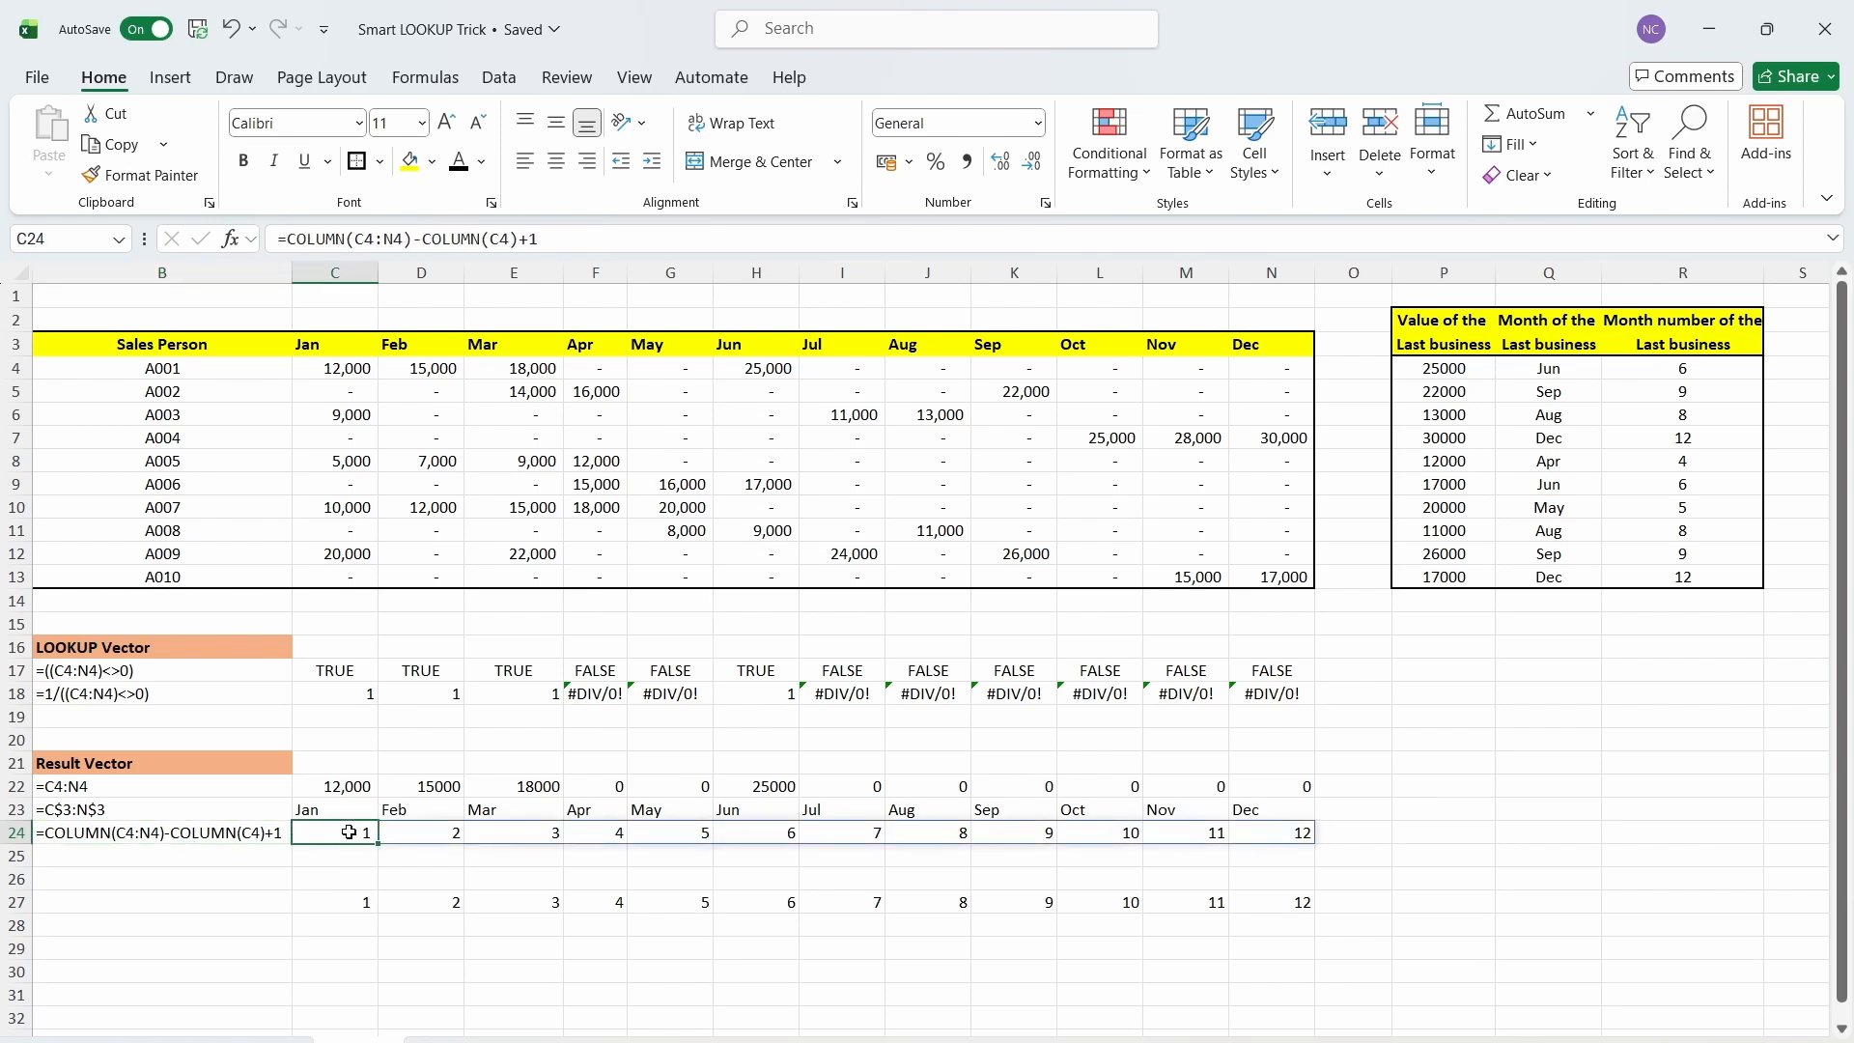
left_click_drag(356, 832, 1303, 838)
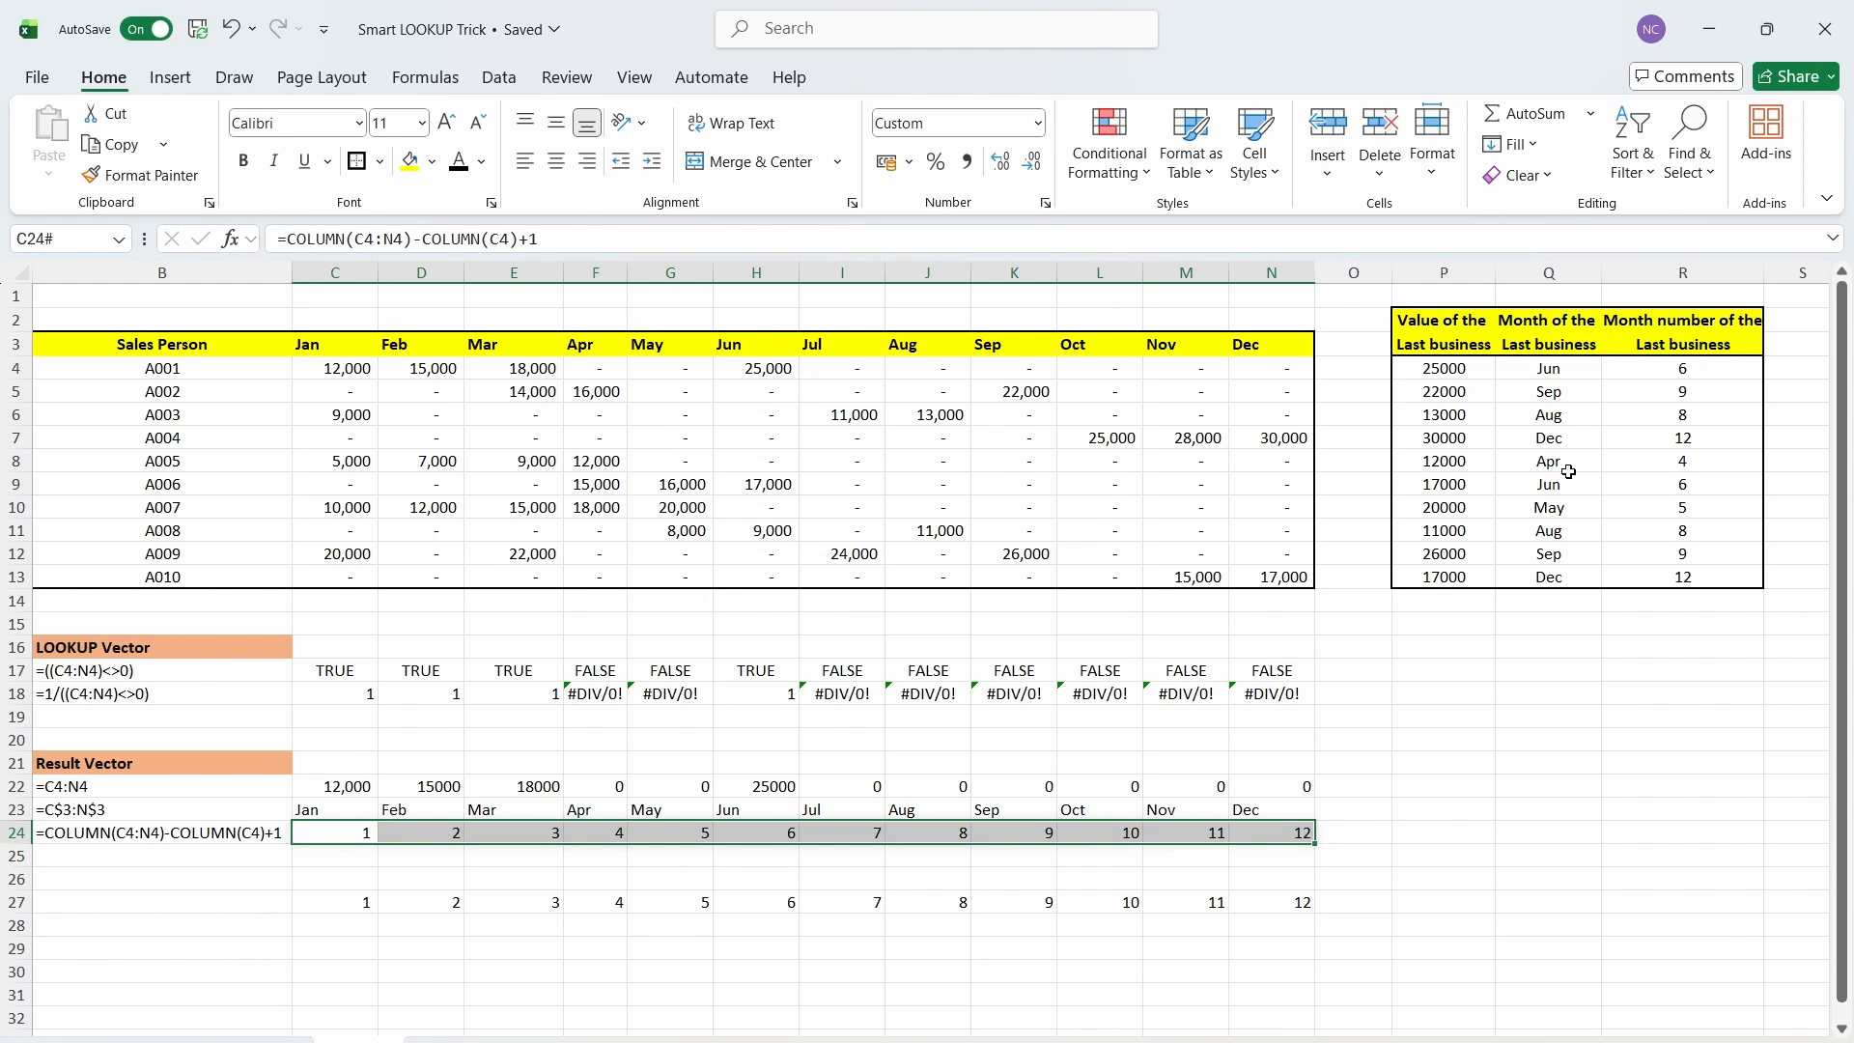
left_click_drag(1688, 368, 1692, 496)
left_click_drag(1694, 574, 1695, 574)
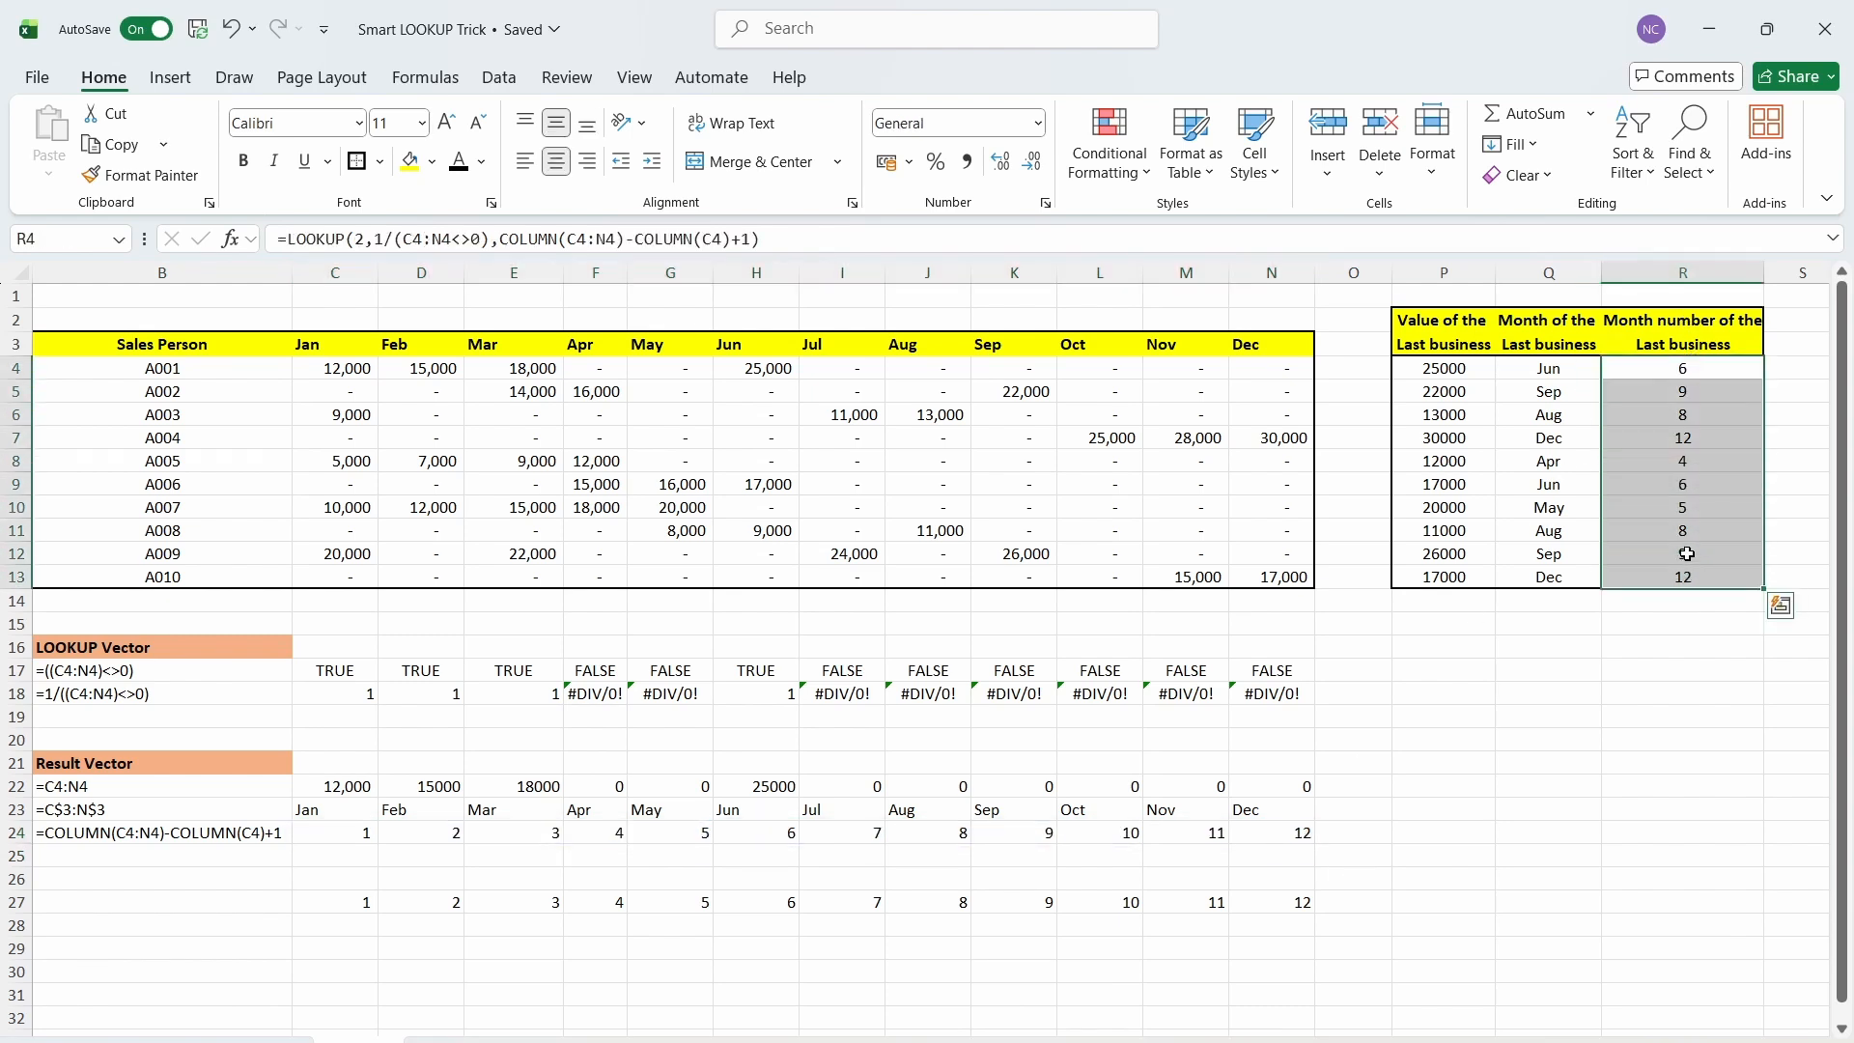